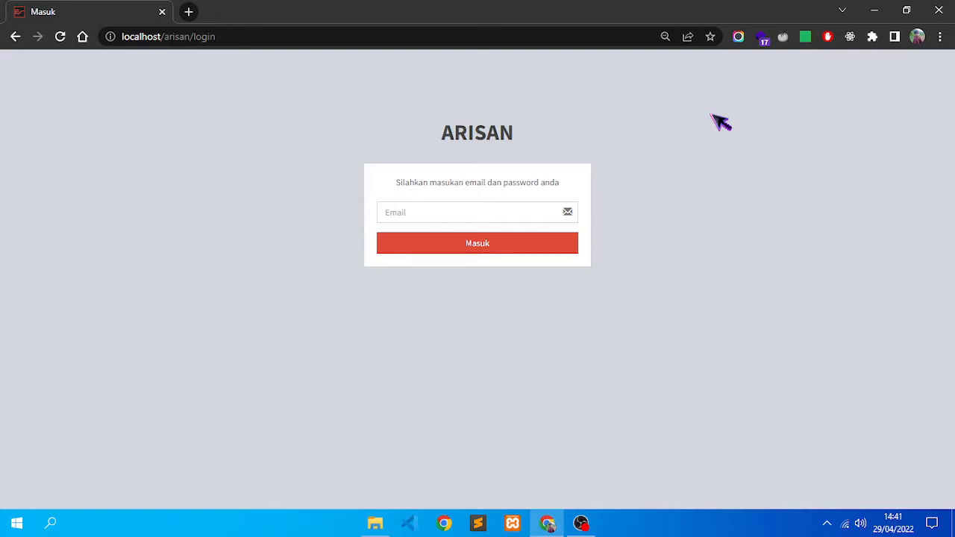
# Step: Sign in to the ARISAN application with the administrator's e-mail address
pyautogui.click(484, 212)
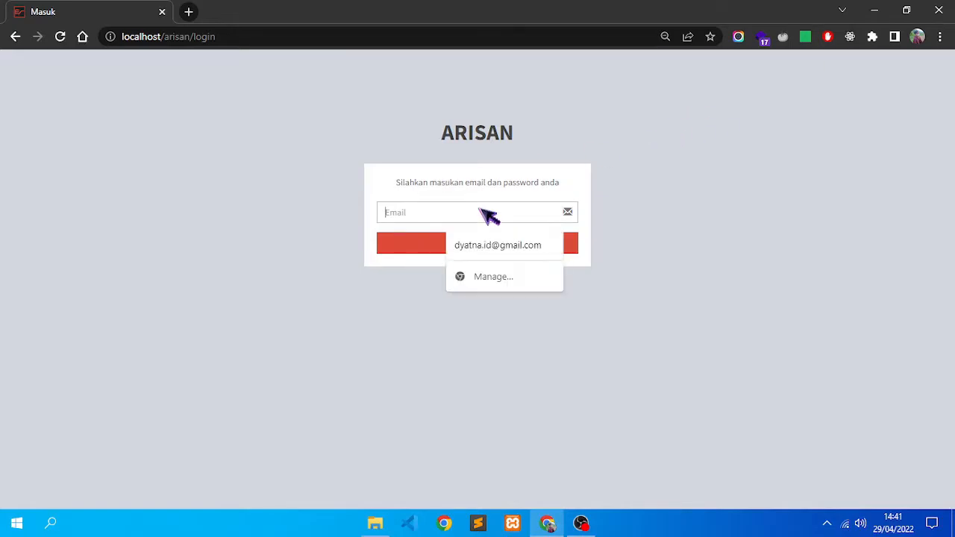
pyautogui.click(638, 202)
pyautogui.click(467, 213)
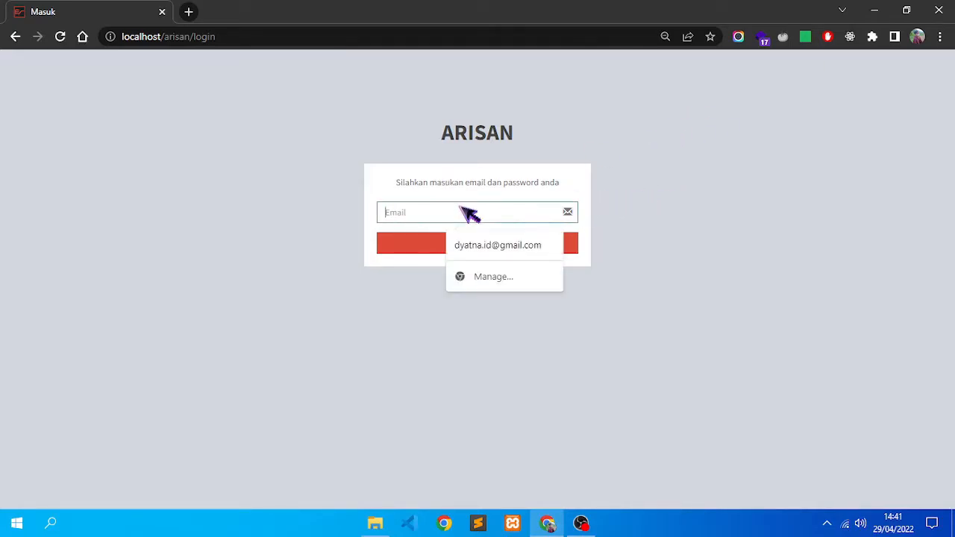
pyautogui.write('admin@admin.com')
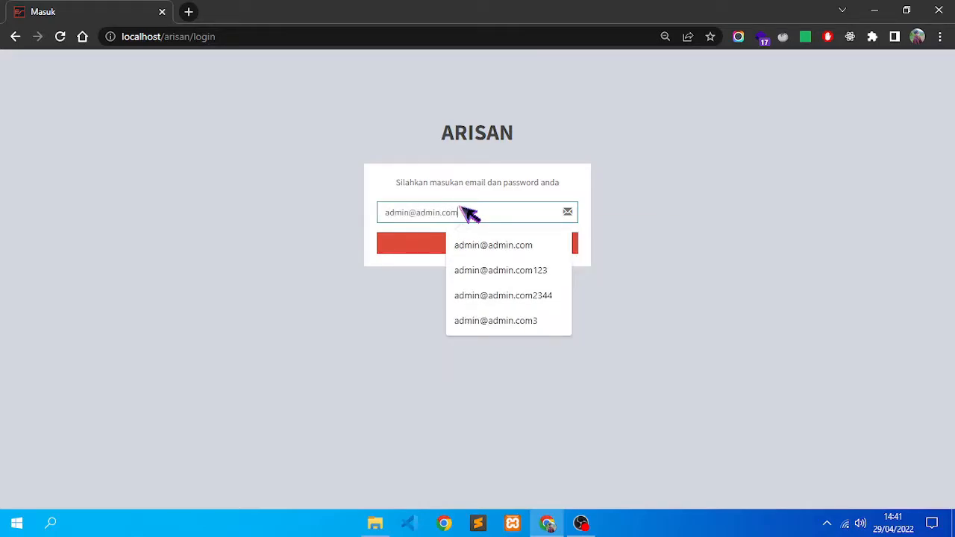
pyautogui.press('Return')
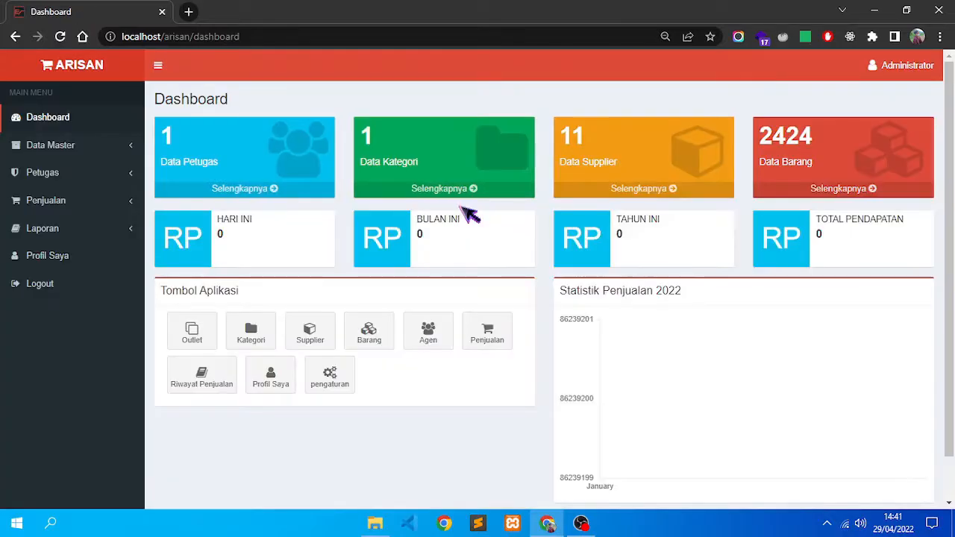
# Step: Examine the dashboard's data cards, income summaries, application shortcuts and 2022 sales statistics
pyautogui.scroll(-1, 542, 306)
pyautogui.scroll(1, 548, 306)
pyautogui.scroll(-1, 252, 157)
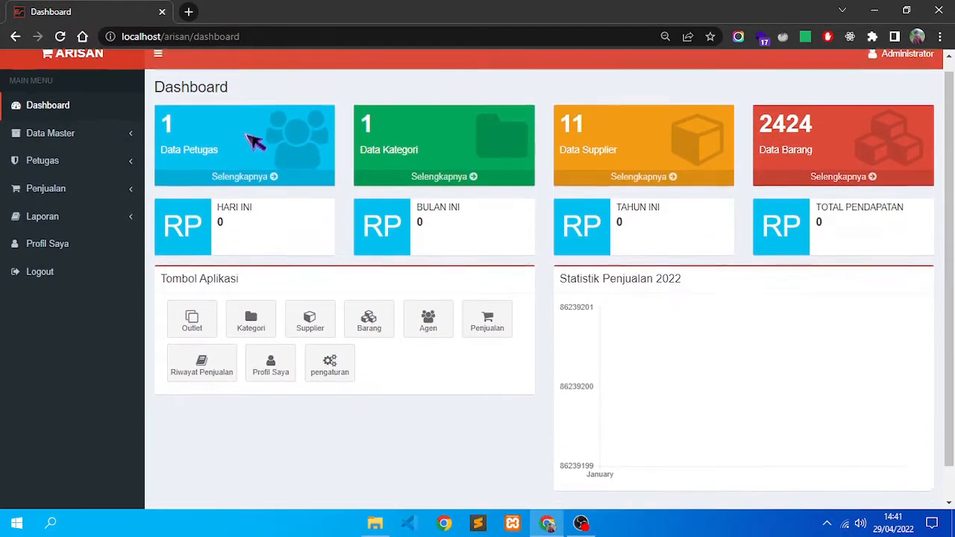
pyautogui.scroll(1, 291, 187)
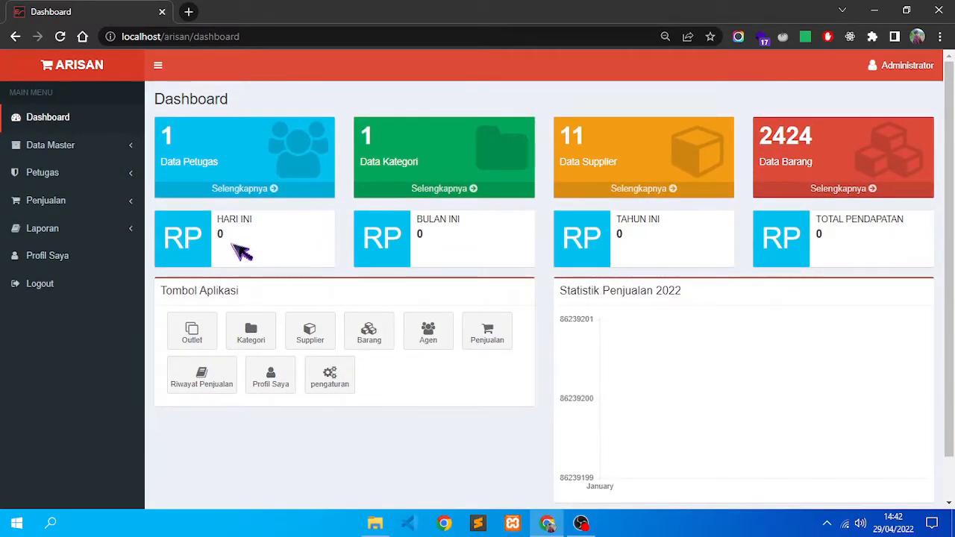
pyautogui.scroll(-1, 239, 220)
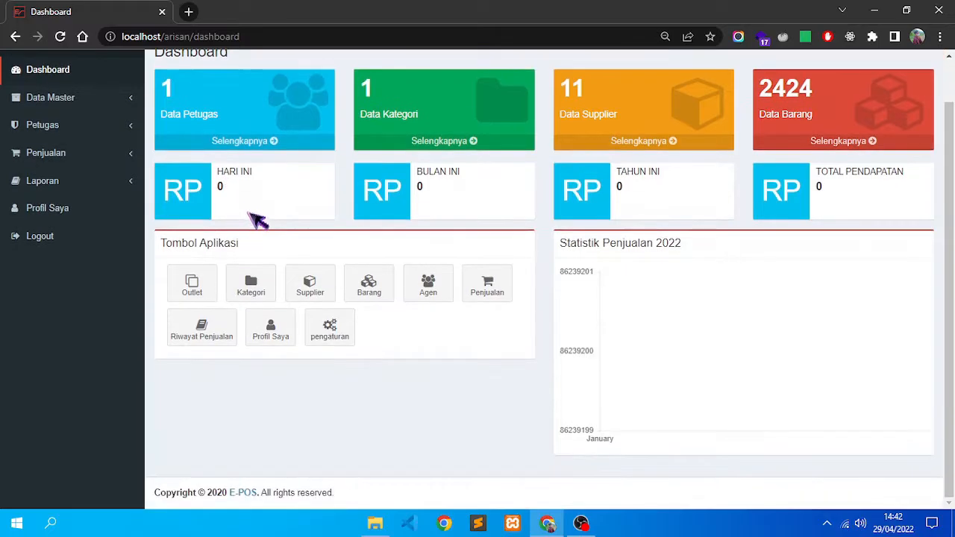
pyautogui.scroll(1, 448, 198)
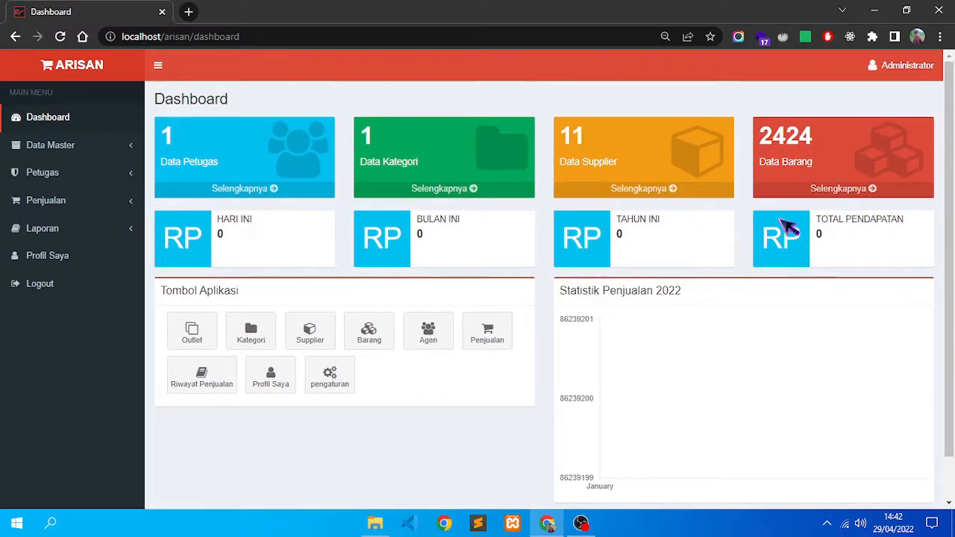
pyautogui.scroll(-1, 821, 235)
pyautogui.scroll(1, 634, 212)
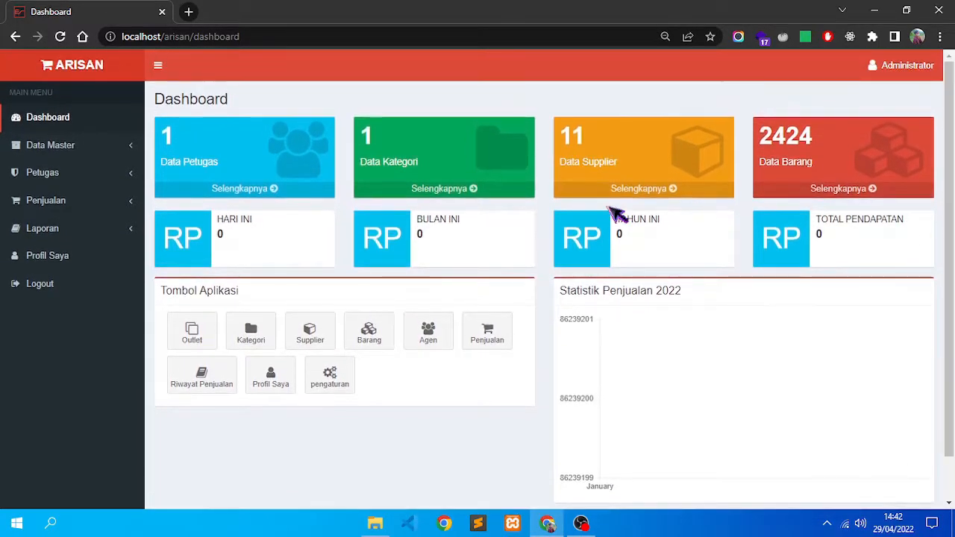
# Step: Open the Data Outlet list in the master data and examine the ARISAN KITA outlet's name
pyautogui.click(85, 147)
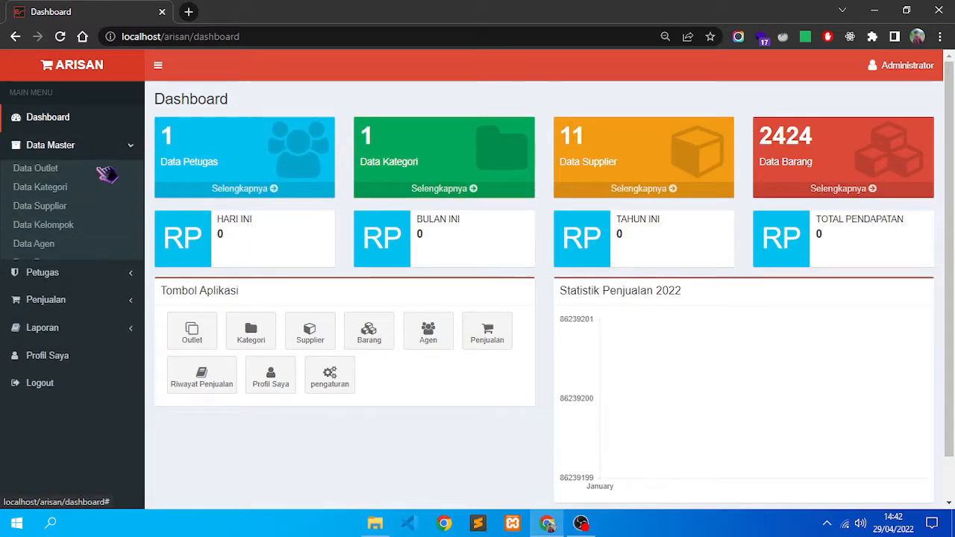
pyautogui.click(59, 173)
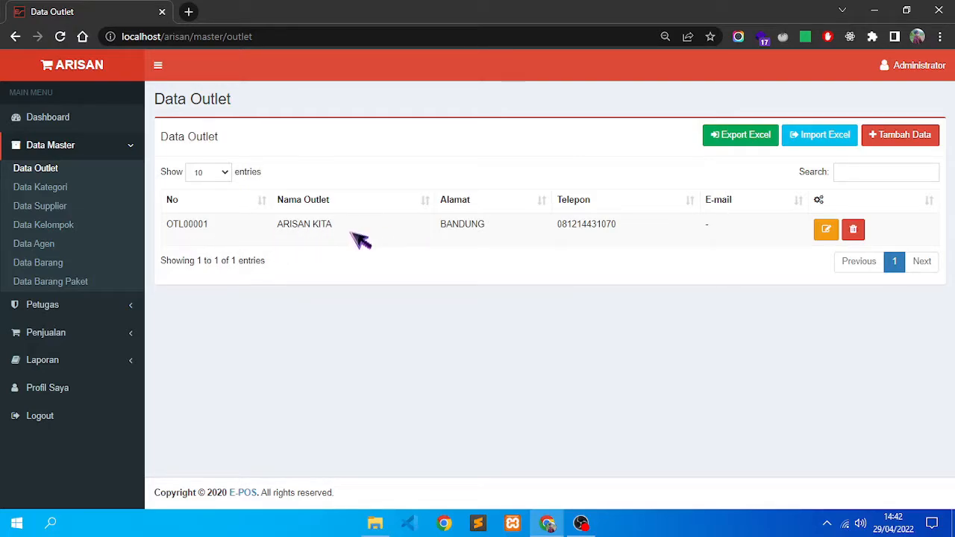
pyautogui.moveTo(351, 232); pyautogui.dragTo(279, 232)
pyautogui.moveTo(376, 236); pyautogui.dragTo(259, 226)
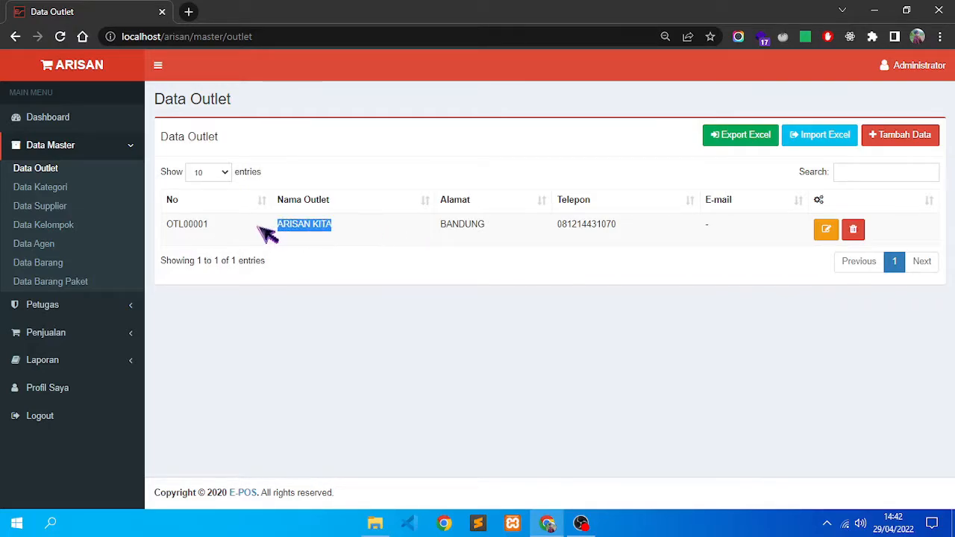
pyautogui.click(493, 255)
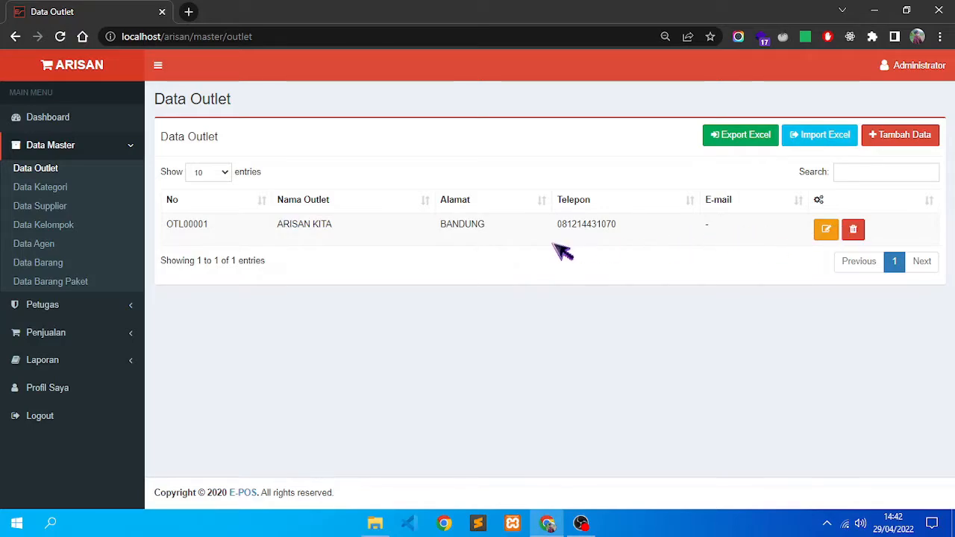
# Step: Open the ARISAN KITA outlet's edit form, check the outlet name and submit the form
pyautogui.click(845, 233)
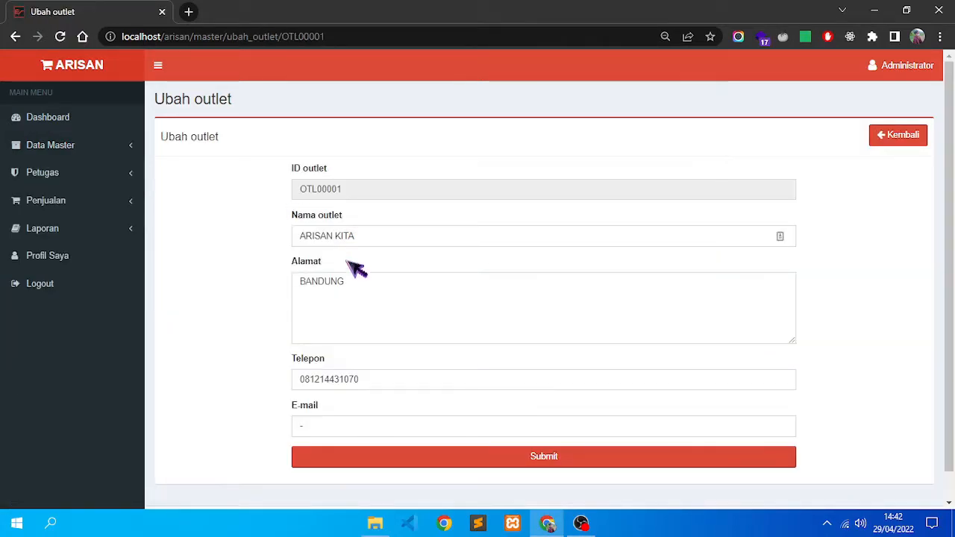
pyautogui.moveTo(356, 236); pyautogui.dragTo(298, 238)
pyautogui.click(562, 239)
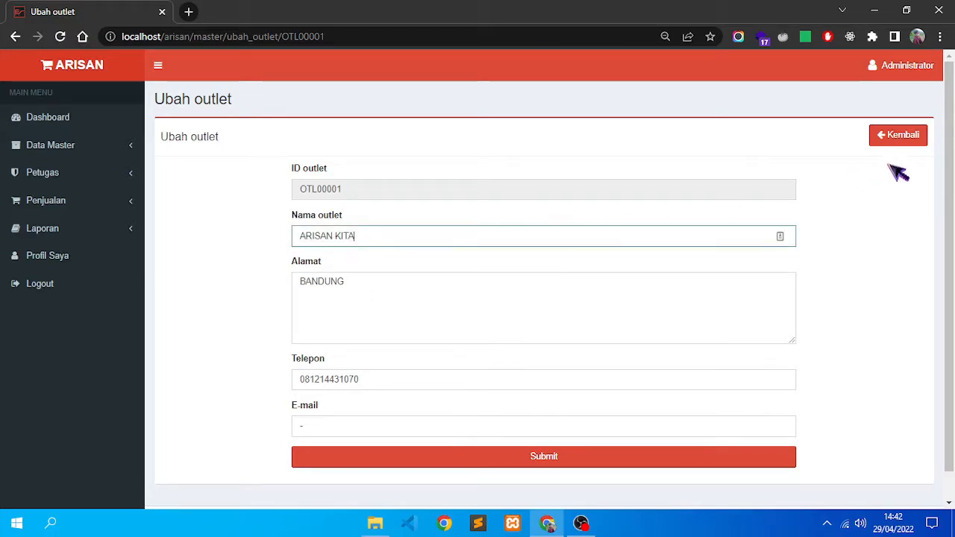
pyautogui.click(569, 460)
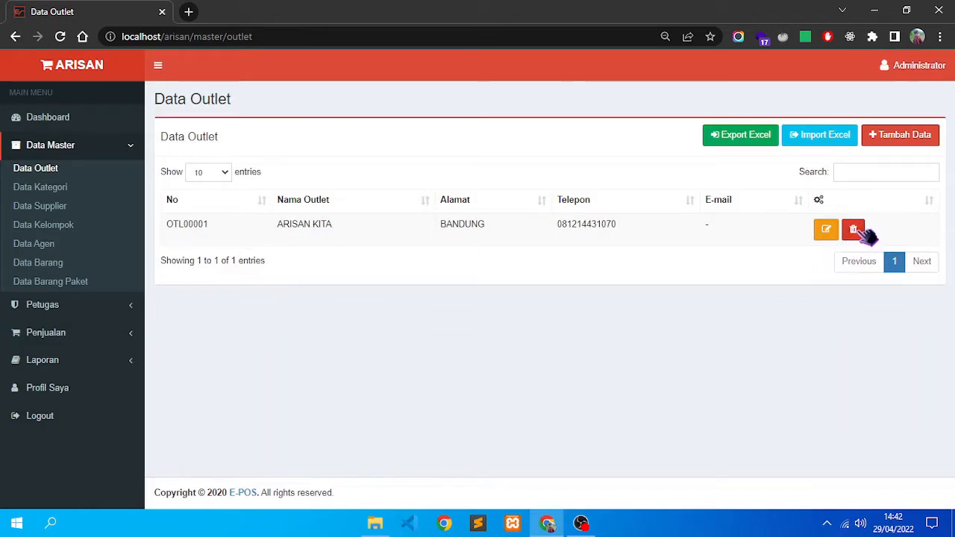
# Step: Call up the deletion of the ARISAN KITA outlet and cancel it, and view the form for adding an outlet
pyautogui.click(857, 232)
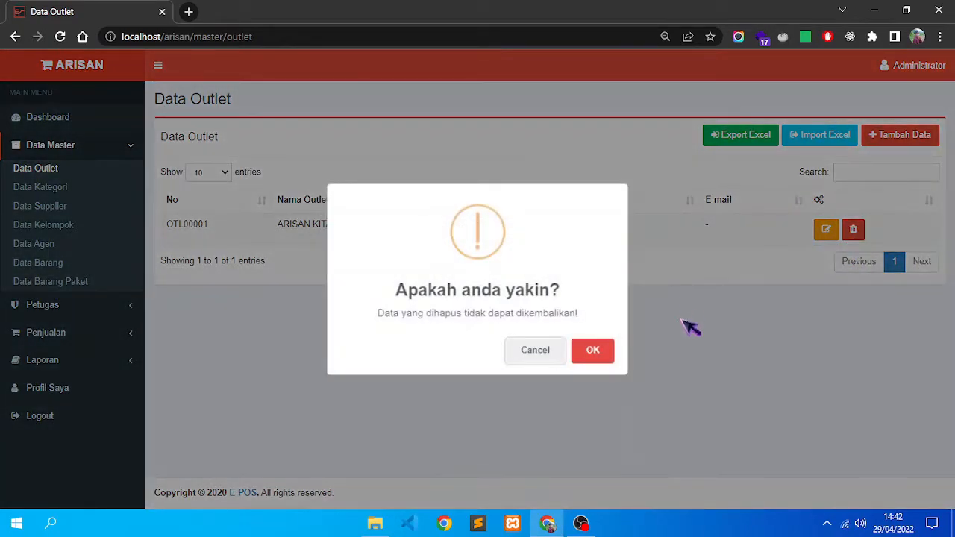
pyautogui.click(536, 351)
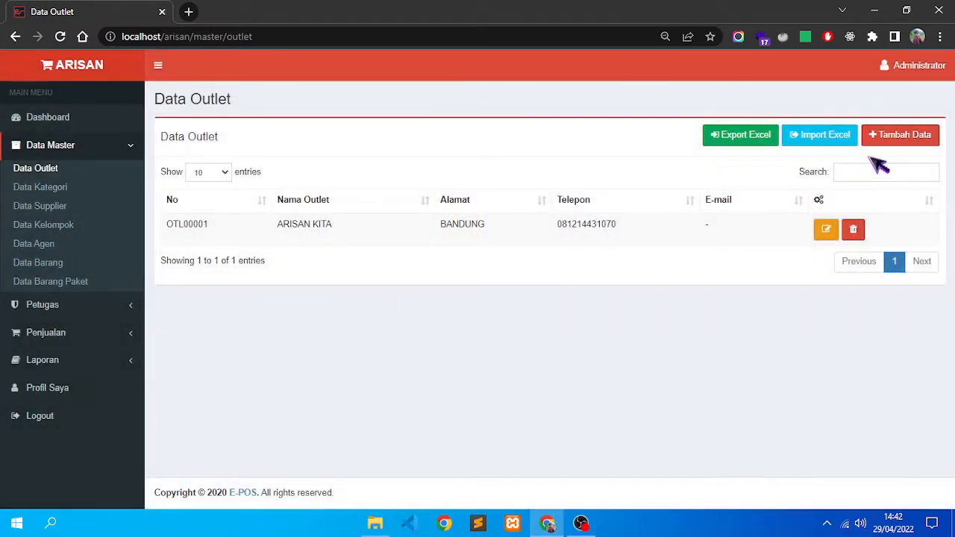
pyautogui.click(912, 141)
pyautogui.click(915, 135)
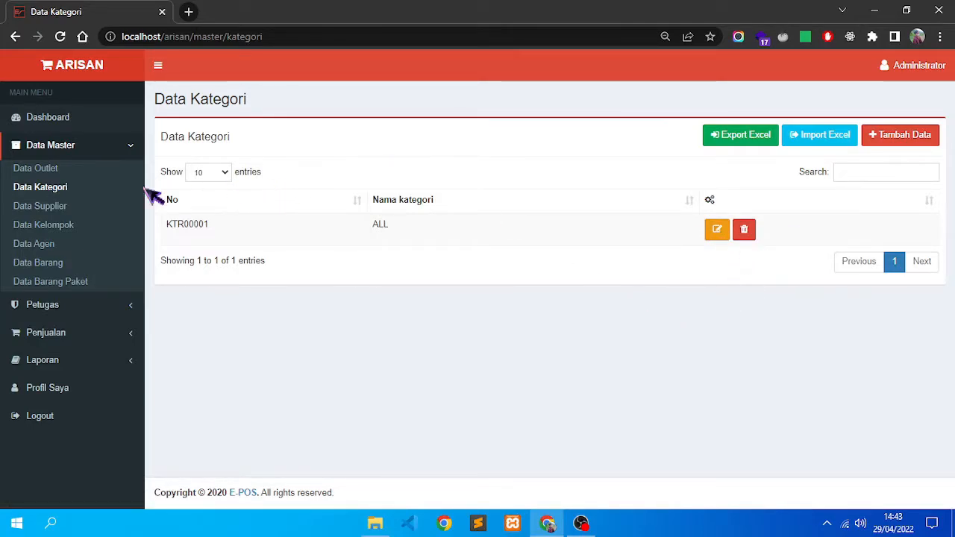
# Step: Look through the Data Supplier list and bring up the Data Kelompok list
pyautogui.click(66, 209)
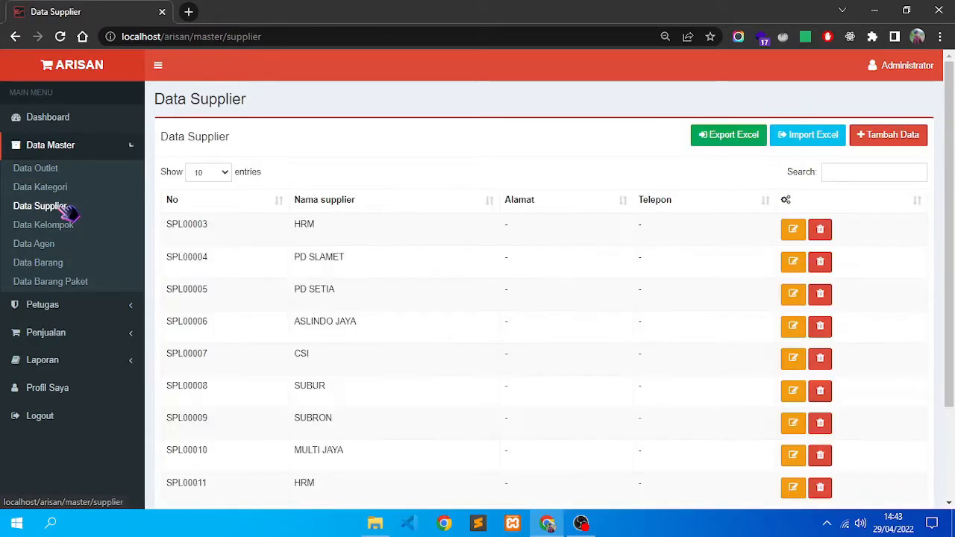
pyautogui.scroll(-2, 689, 265)
pyautogui.scroll(2, 693, 265)
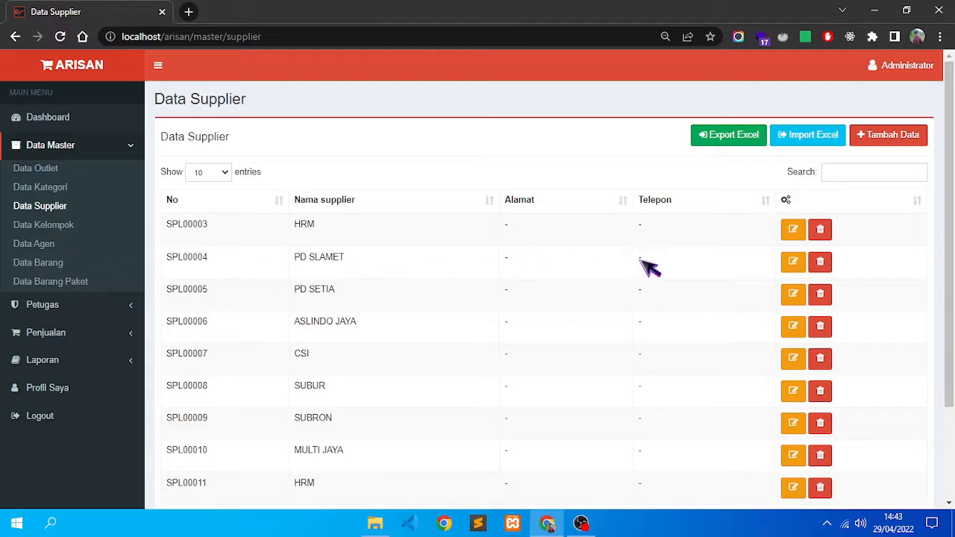
pyautogui.click(87, 228)
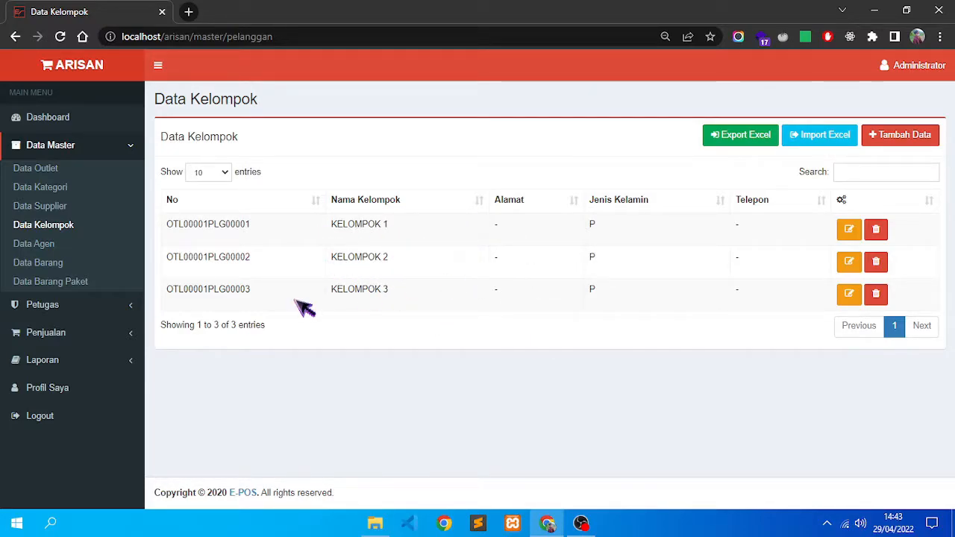
# Step: Open the Data Agen list and look through its agent records and columns
pyautogui.click(88, 251)
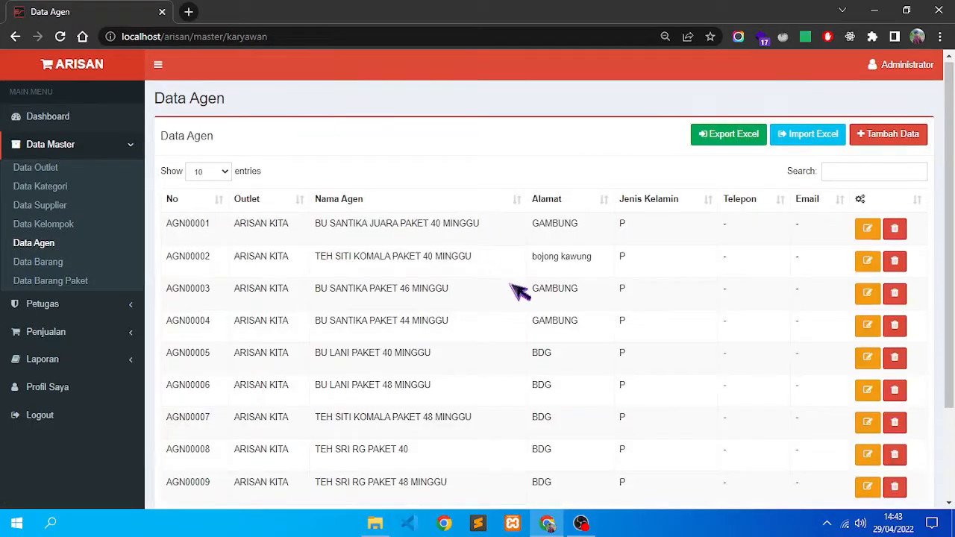
pyautogui.scroll(-1, 518, 292)
pyautogui.scroll(1, 518, 292)
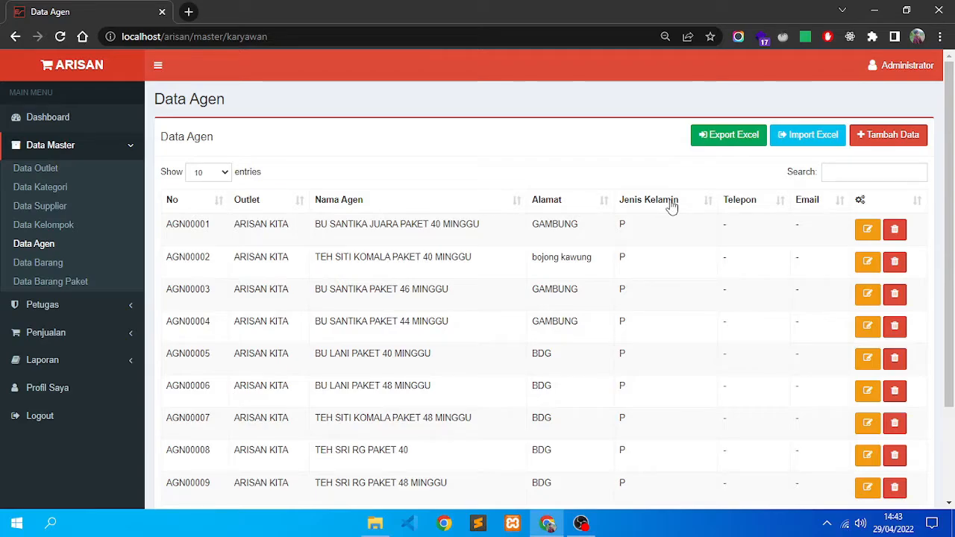
pyautogui.scroll(-2, 746, 256)
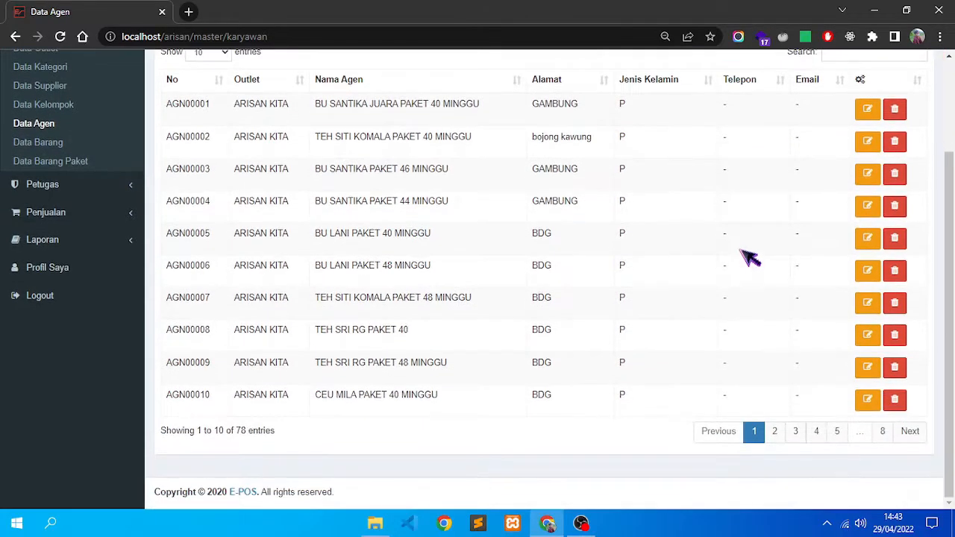
pyautogui.scroll(1, 752, 247)
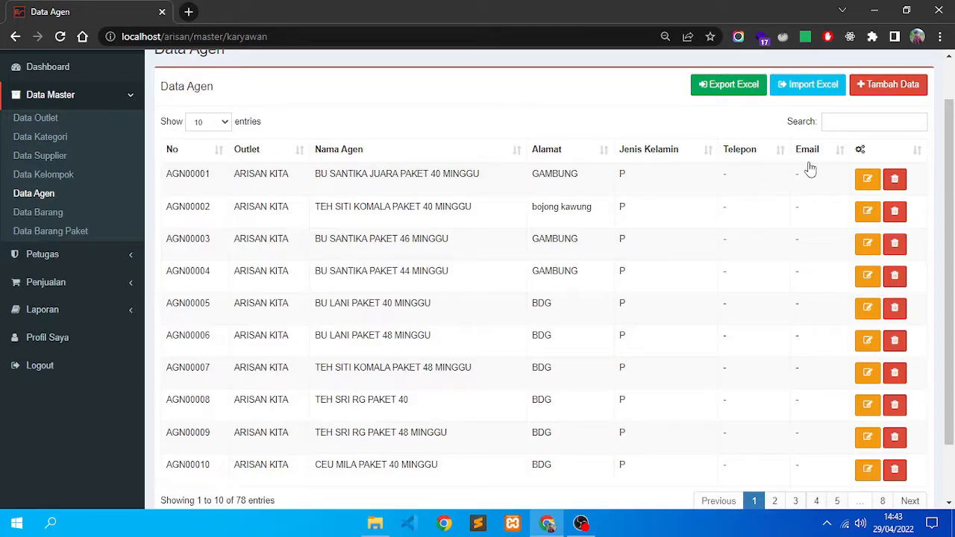
# Step: Open the form for adding an agent, enter "-" as the e-mail and clear that entry again
pyautogui.click(895, 87)
pyautogui.scroll(-2, 356, 418)
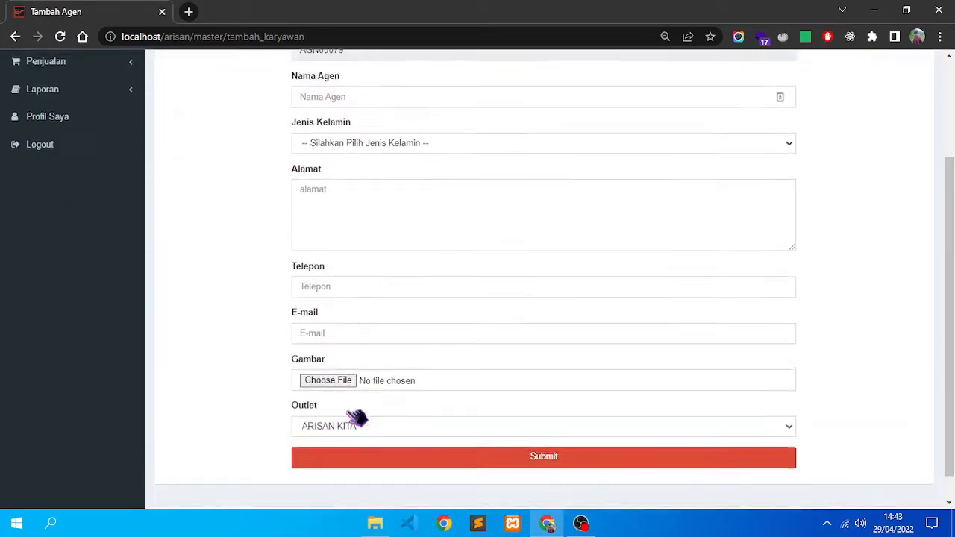
pyautogui.click(336, 312)
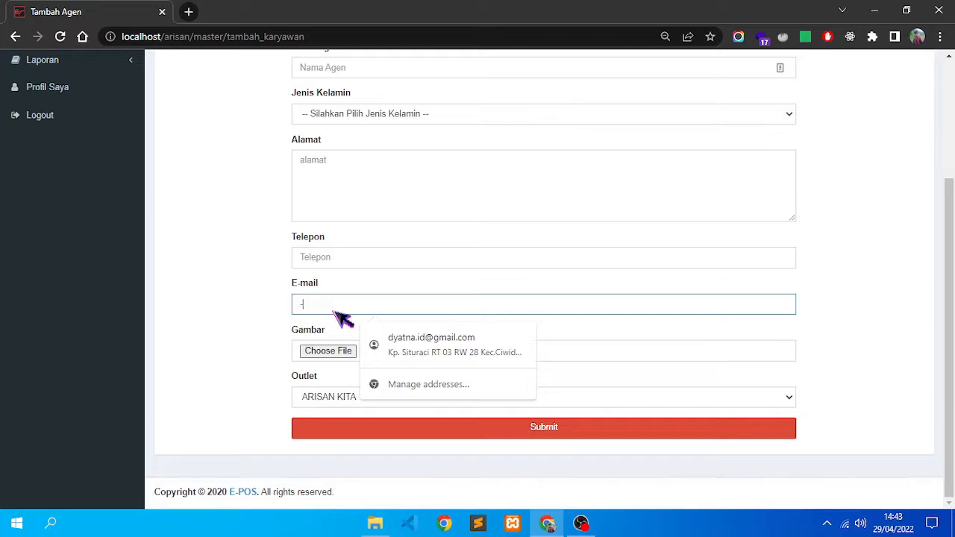
pyautogui.click(362, 260)
pyautogui.click(910, 253)
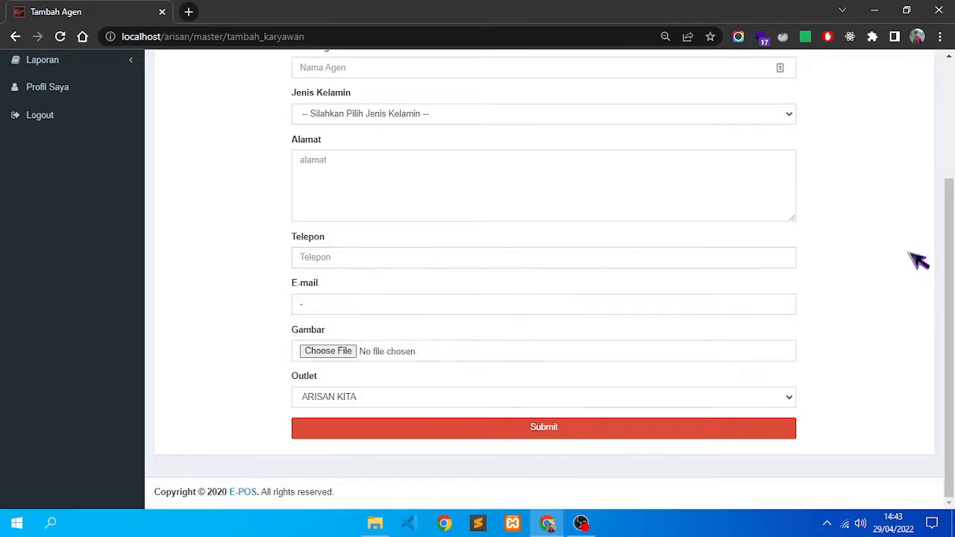
pyautogui.click(394, 313)
pyautogui.press('BackSpace')
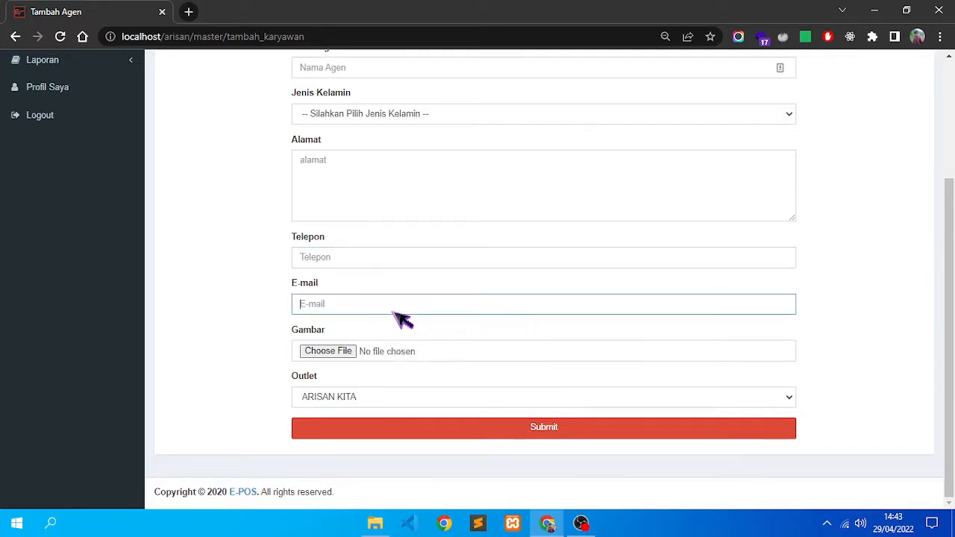
# Step: Submit the empty agent form to examine its required fields and return to the agent list
pyautogui.click(503, 429)
pyautogui.scroll(-3, 321, 314)
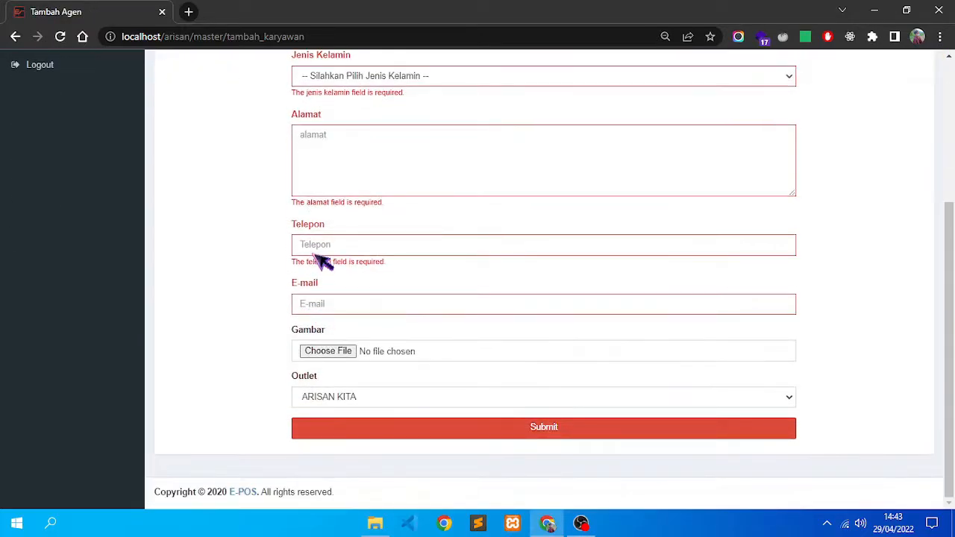
pyautogui.scroll(3, 650, 305)
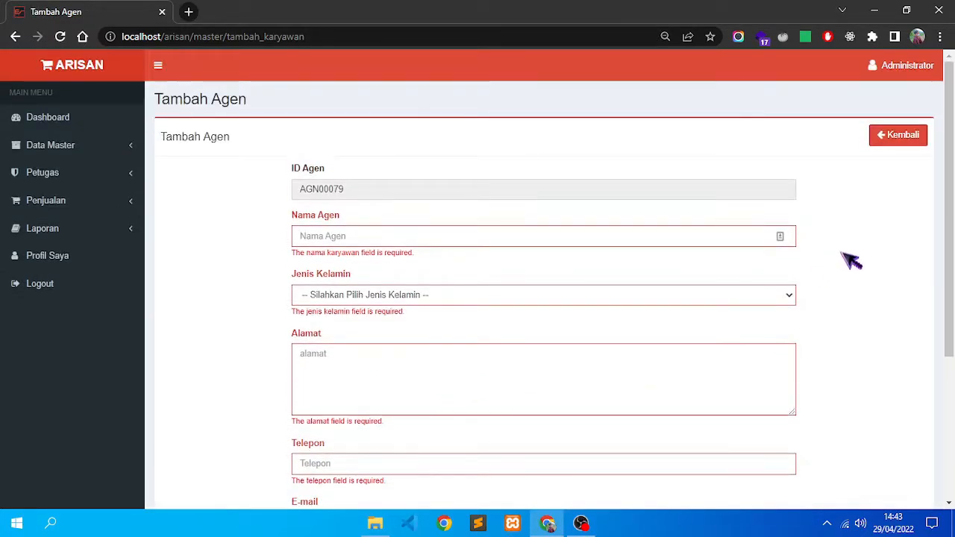
pyautogui.click(902, 144)
pyautogui.scroll(-1, 702, 256)
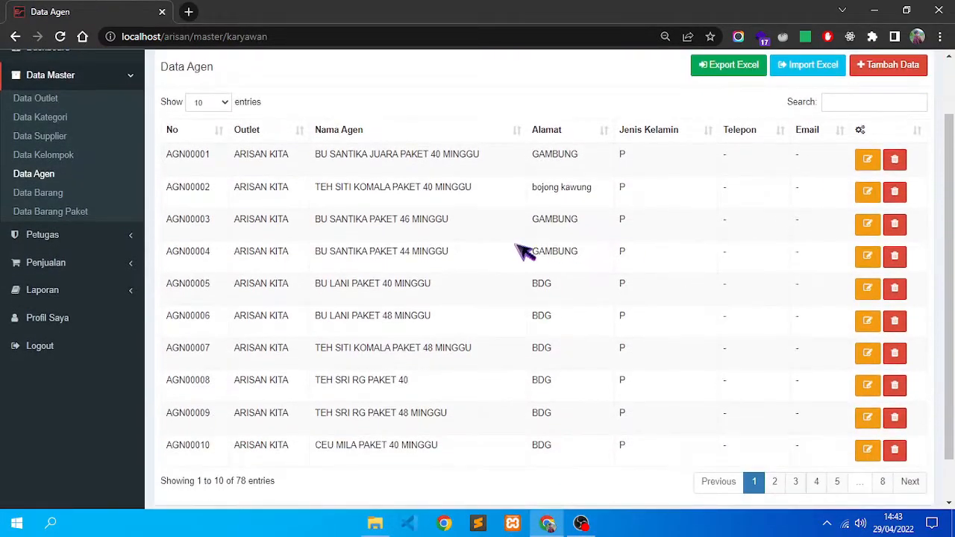
# Step: Open the Data Barang list and bring up its form for adding an item
pyautogui.click(71, 195)
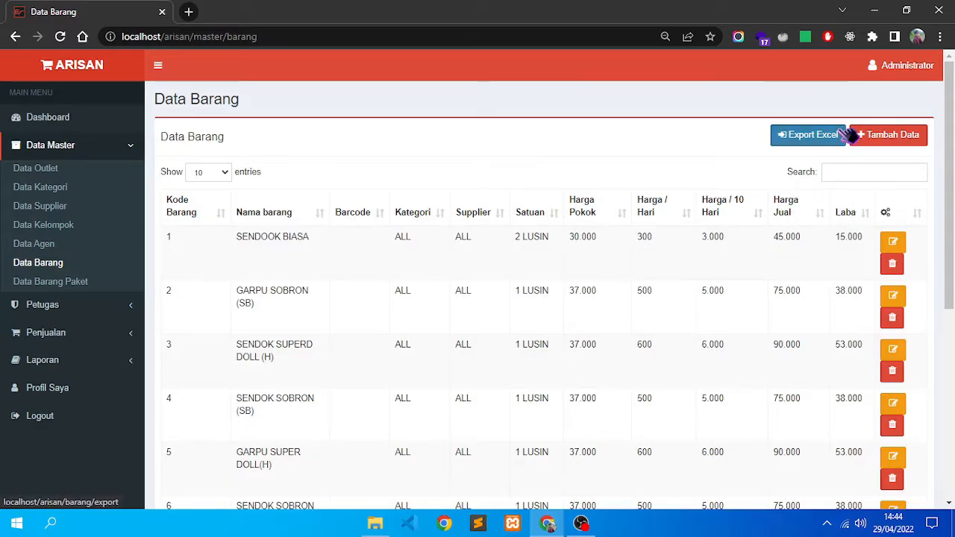
pyautogui.click(916, 134)
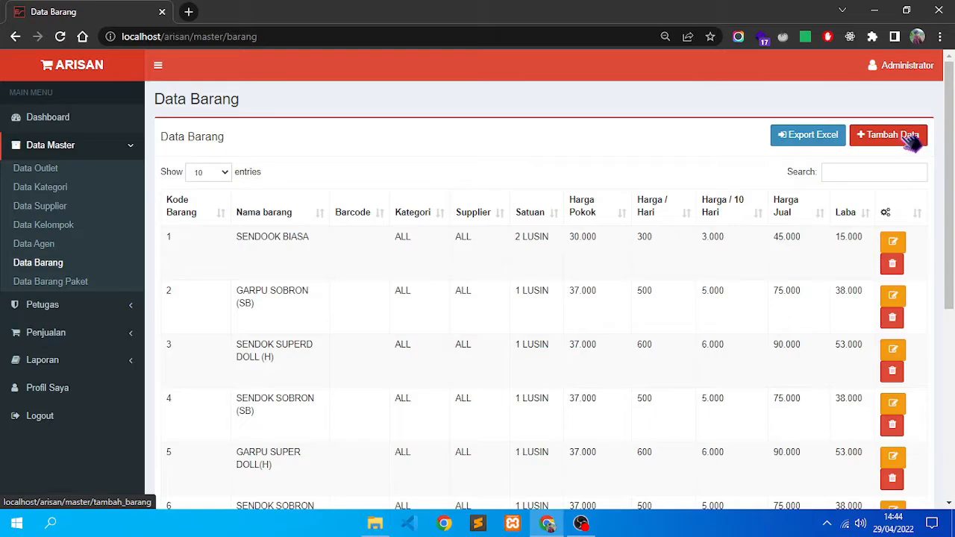
pyautogui.click(917, 134)
# Step: Examine the fields of the new item form, from ID barang through the price fields to Gambar and Barcode
pyautogui.scroll(-5, 433, 211)
pyautogui.scroll(3, 465, 224)
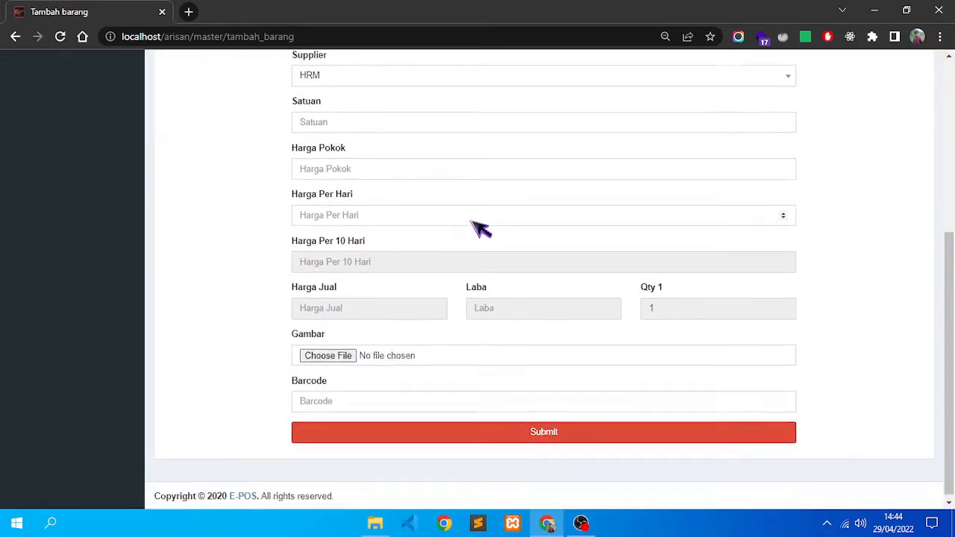
pyautogui.scroll(1, 471, 271)
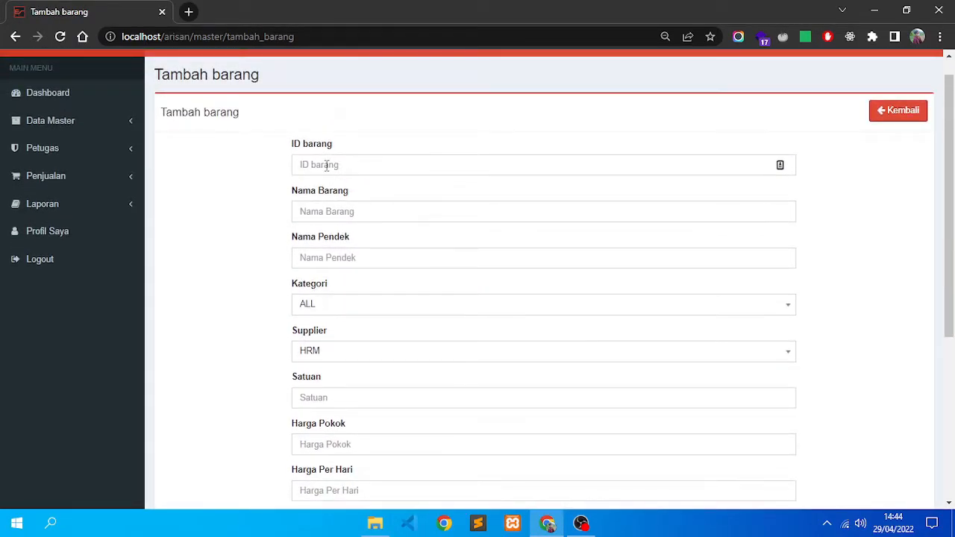
pyautogui.moveTo(298, 147); pyautogui.dragTo(355, 150)
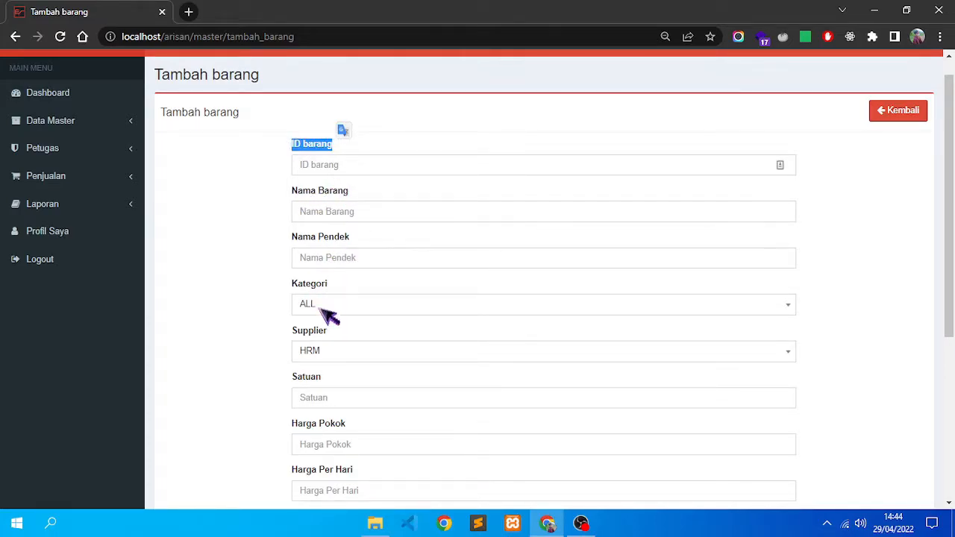
pyautogui.scroll(-1, 338, 358)
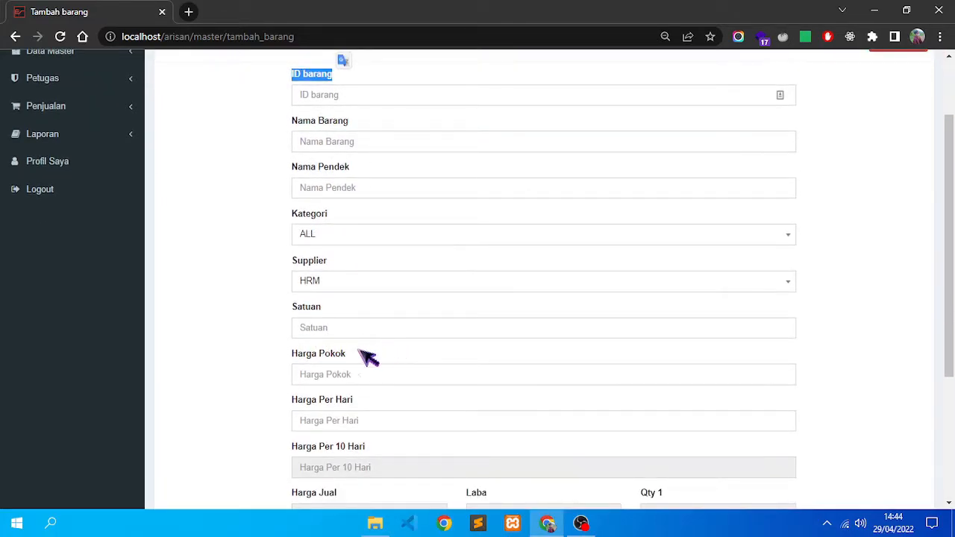
pyautogui.scroll(-1, 302, 369)
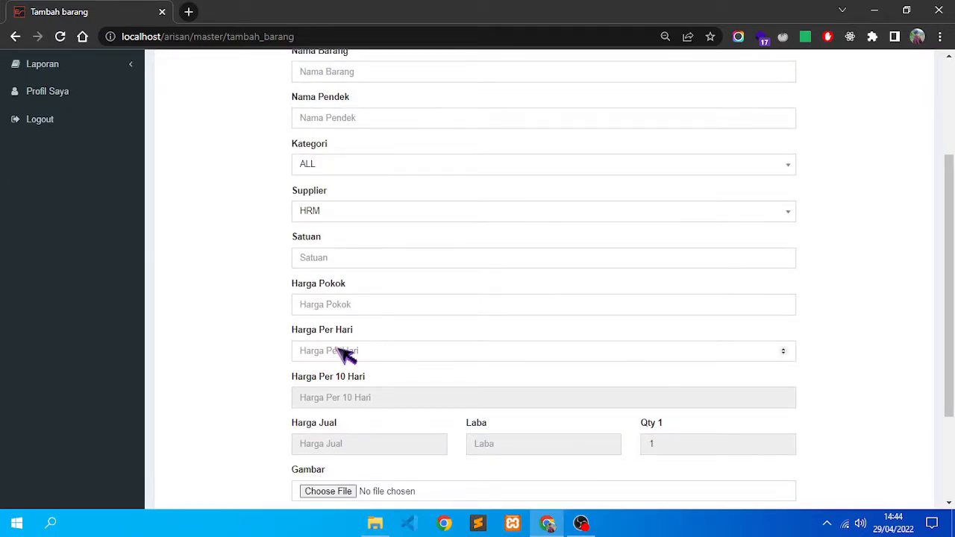
pyautogui.scroll(-1, 339, 354)
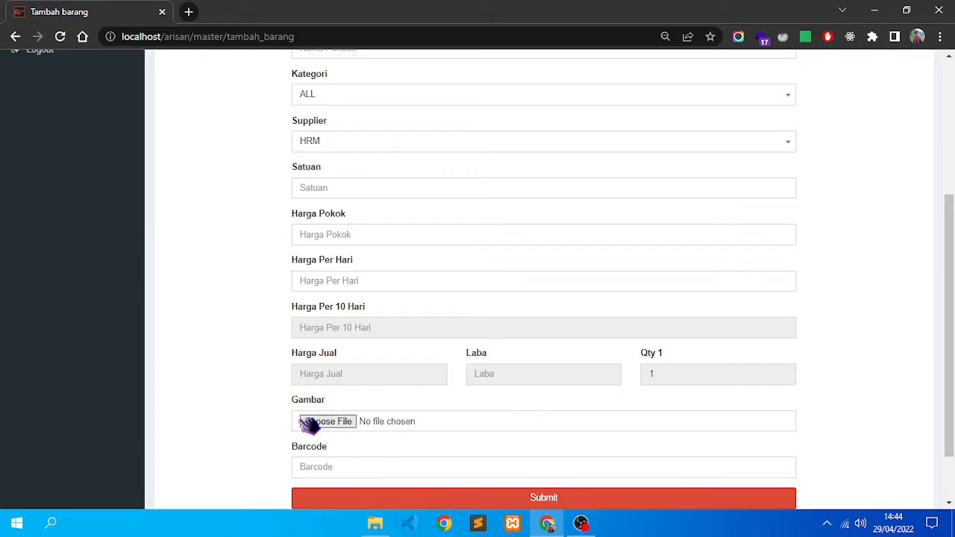
pyautogui.click(332, 469)
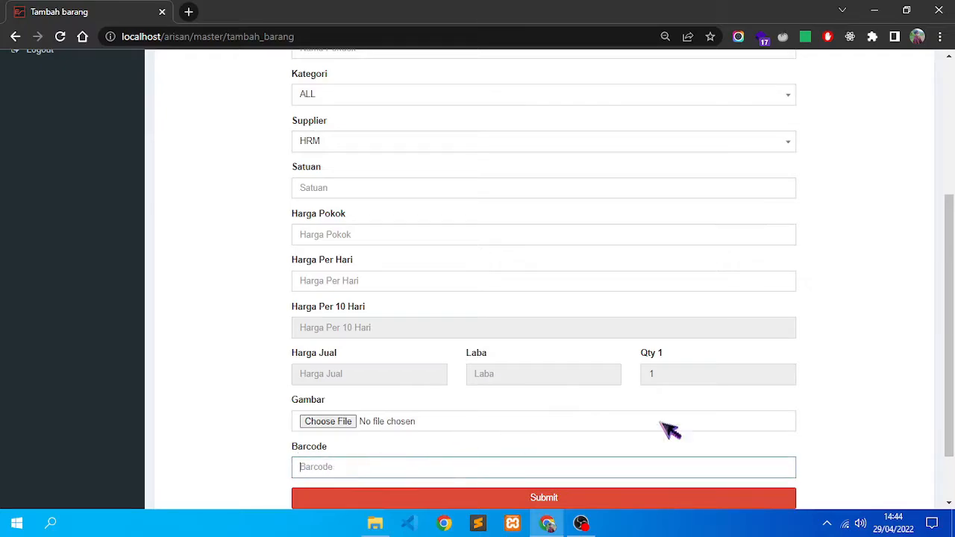
pyautogui.moveTo(951, 377)
pyautogui.mouseDown()
pyautogui.moveTo(950, 359)
pyautogui.moveTo(951, 388)
pyautogui.mouseUp()
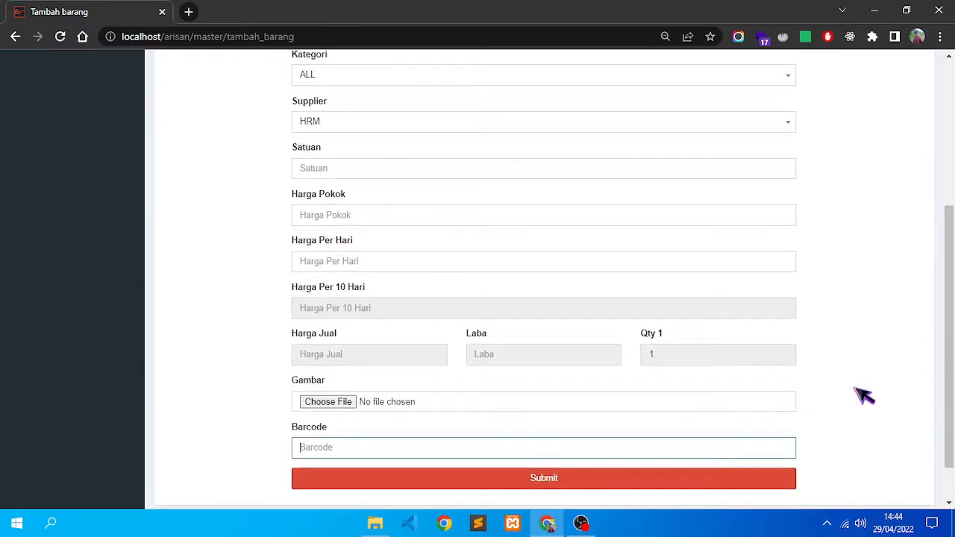
# Step: Try the price calculation with Harga Pokok 1000 and Harga Per Hari 100, and return to the item list without submitting
pyautogui.click(357, 222)
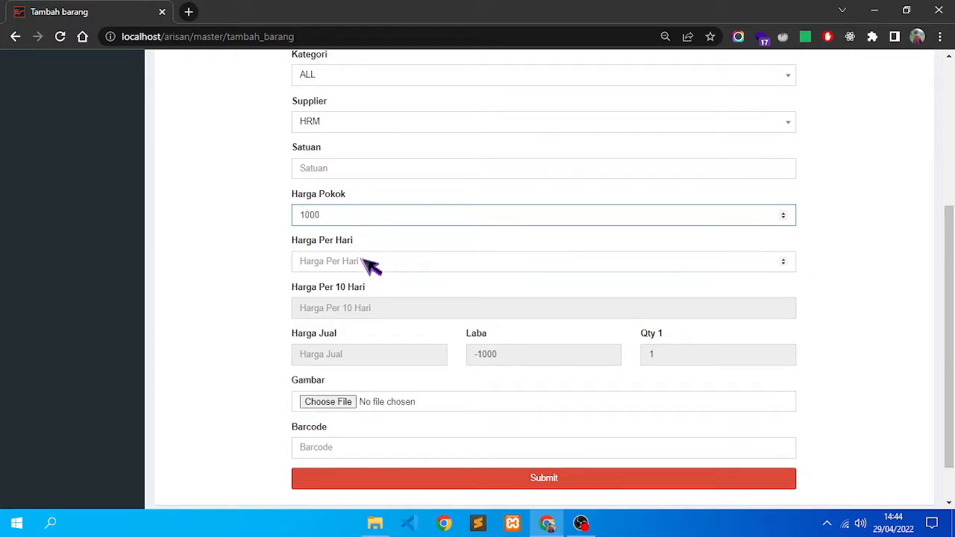
pyautogui.click(362, 258)
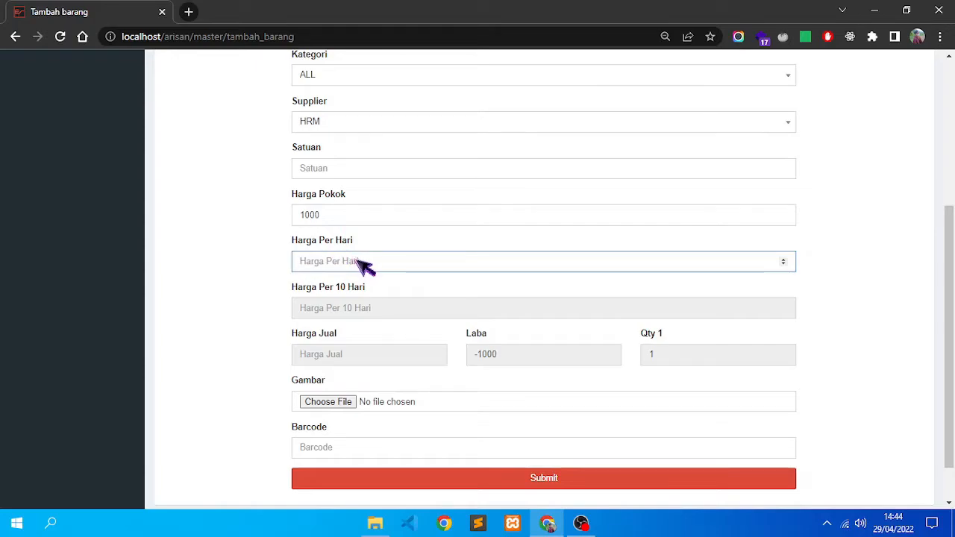
pyautogui.write('100')
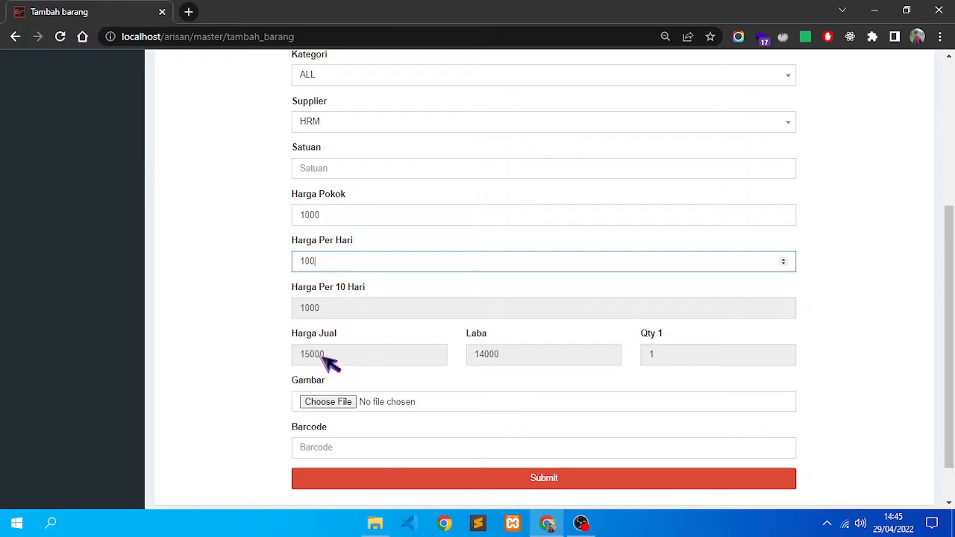
pyautogui.click(382, 361)
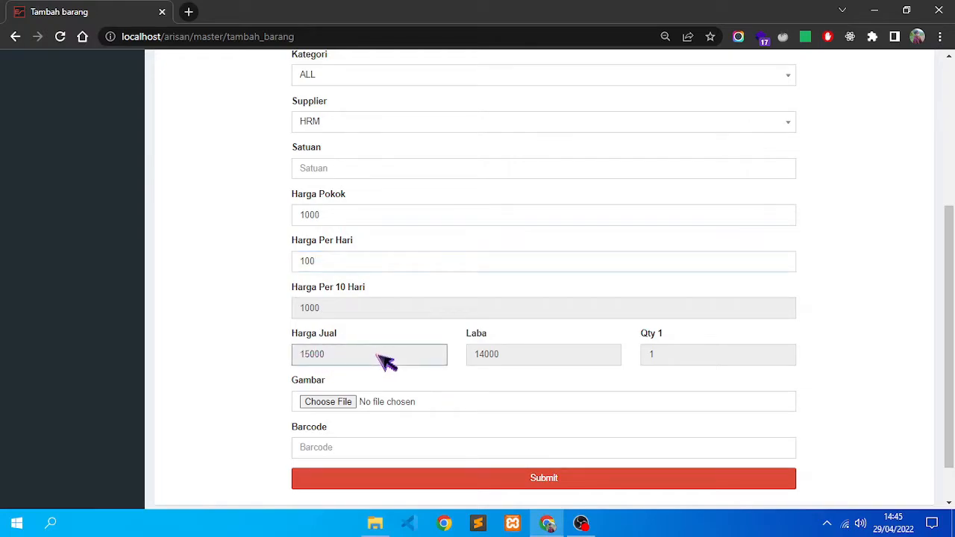
pyautogui.click(492, 357)
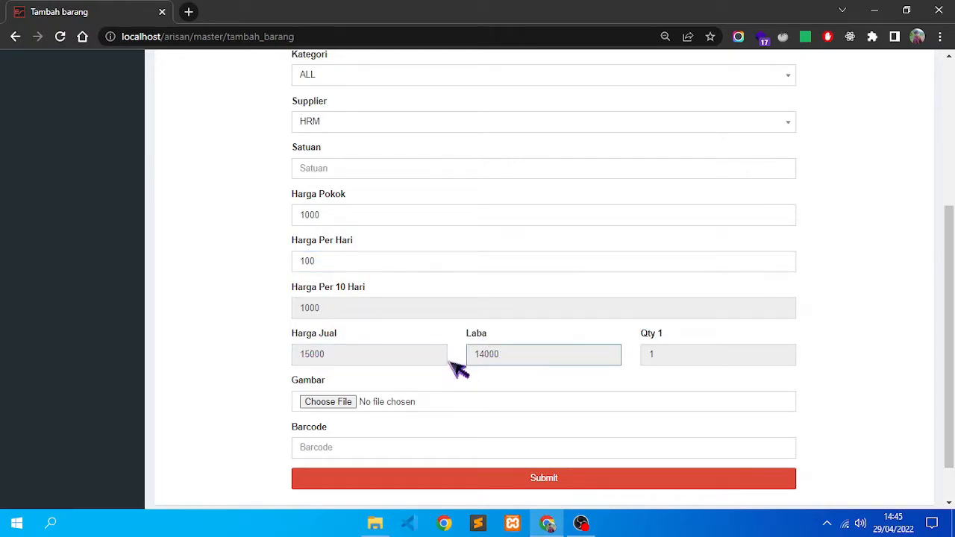
pyautogui.scroll(4, 913, 383)
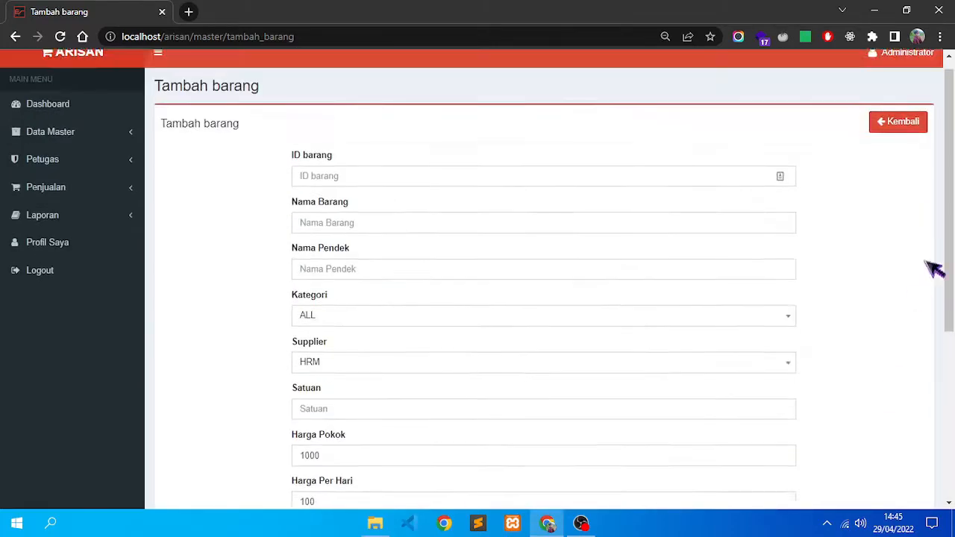
pyautogui.click(907, 140)
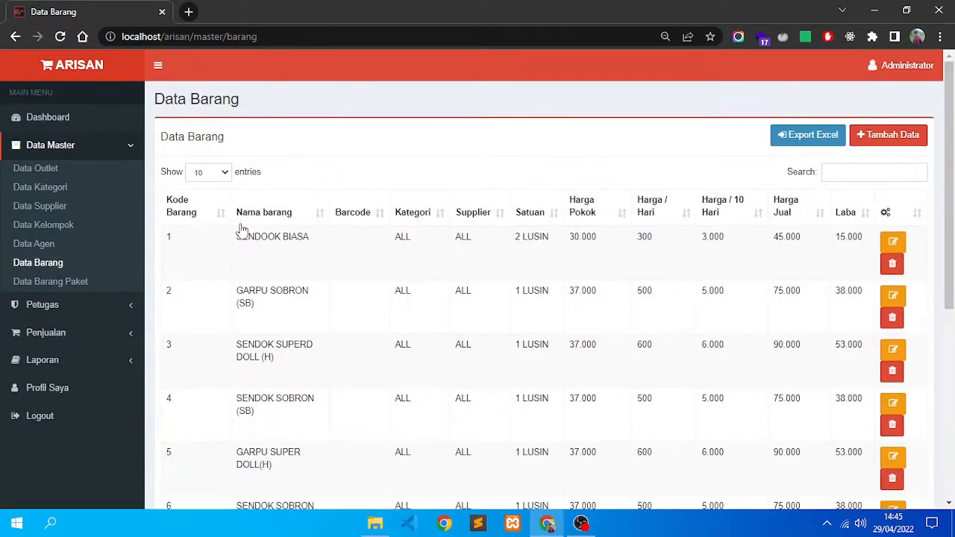
# Step: Look through the Data Barang Paket list and compare its columns with those of the Data Barang list
pyautogui.click(90, 288)
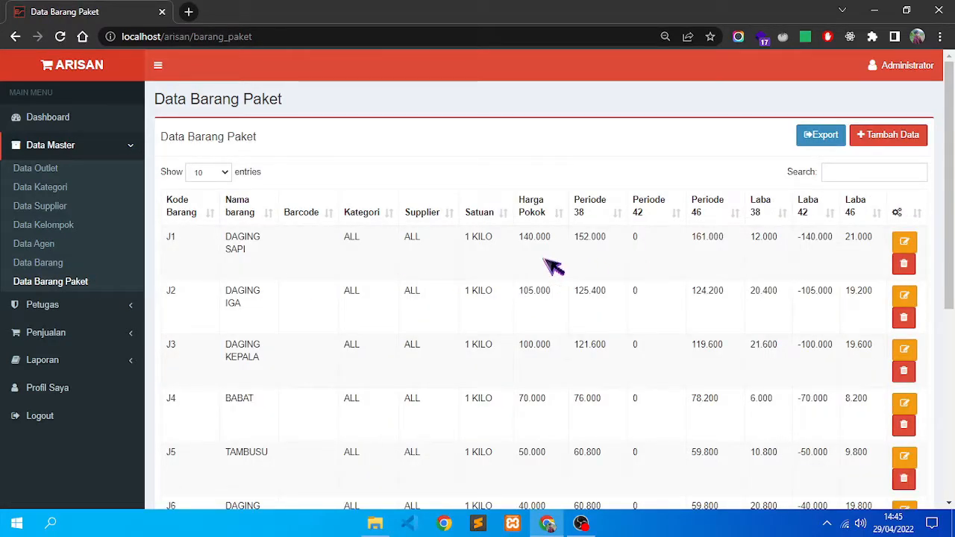
pyautogui.scroll(-3, 507, 265)
pyautogui.scroll(3, 418, 263)
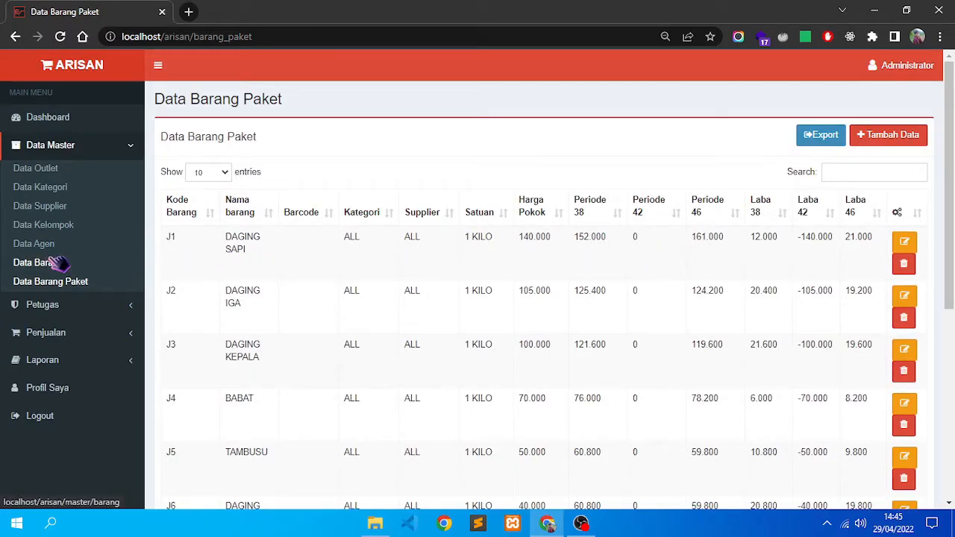
pyautogui.click(75, 264)
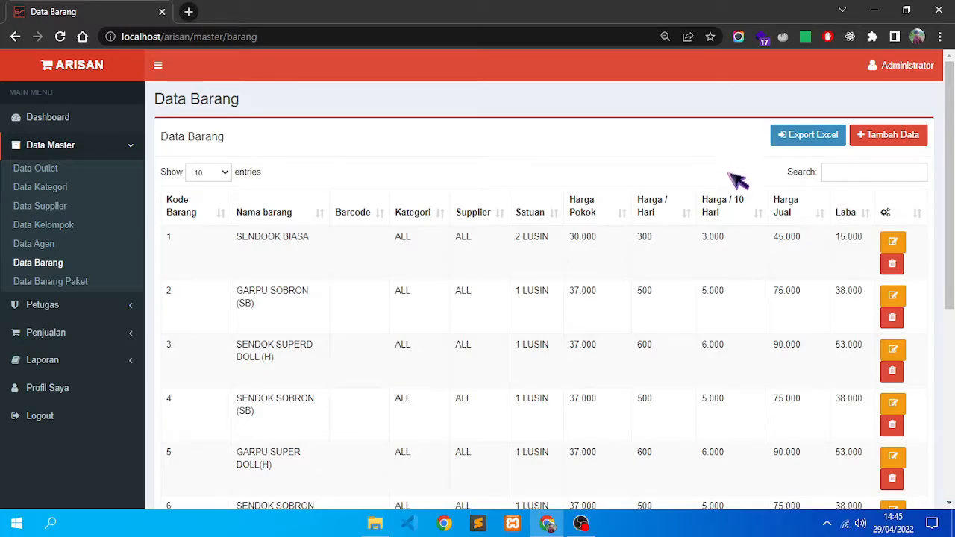
pyautogui.click(82, 291)
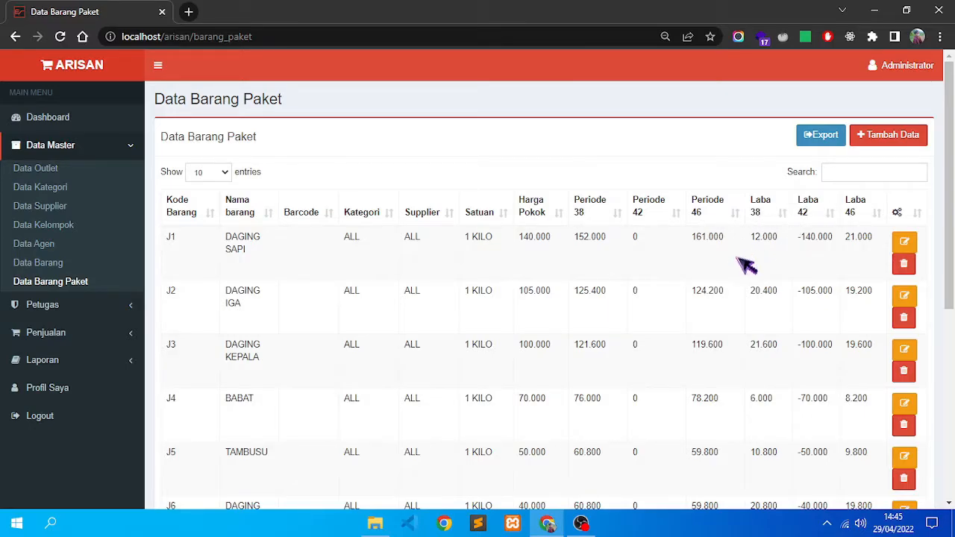
# Step: Open the form for adding a package item and examine its Harga Per 7 Hari fields for 38, 42 and 46 periods
pyautogui.click(877, 142)
pyautogui.moveTo(951, 164); pyautogui.dragTo(951, 291)
pyautogui.click(388, 297)
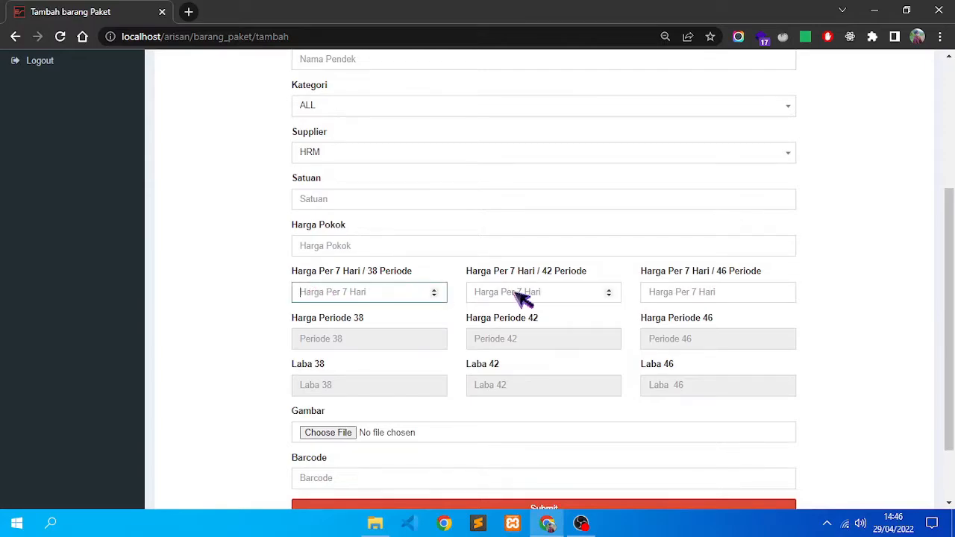
pyautogui.click(521, 301)
pyautogui.click(728, 295)
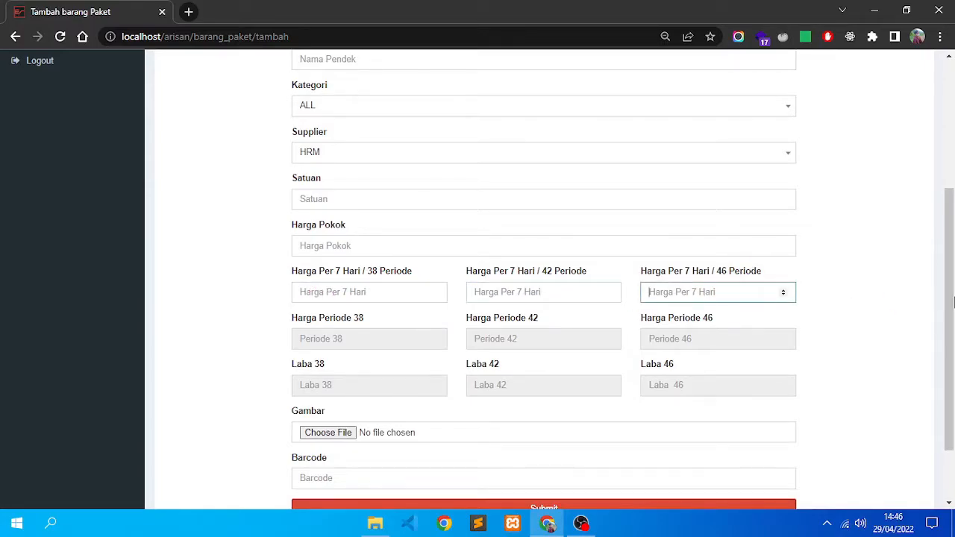
pyautogui.click(931, 264)
pyautogui.moveTo(952, 261); pyautogui.dragTo(952, 131)
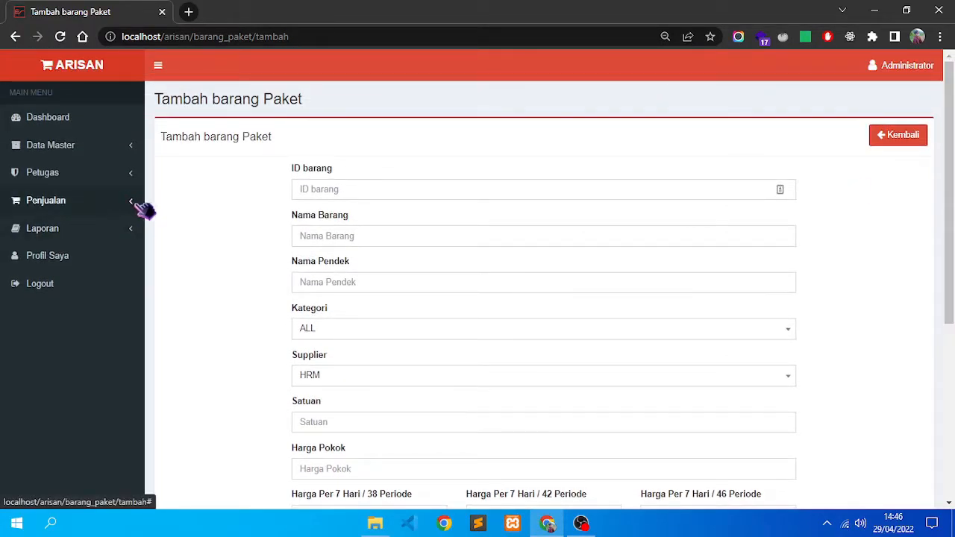
pyautogui.scroll(-5, 231, 317)
pyautogui.scroll(2, 254, 292)
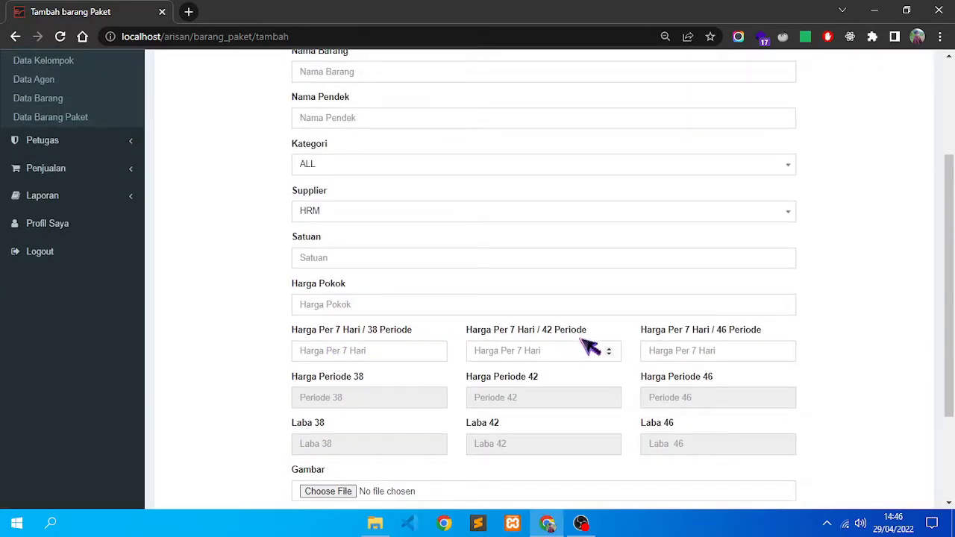
pyautogui.scroll(2, 853, 324)
# Step: Open the Data Petugas list and look over the administrator record's name, e-mail and level
pyautogui.click(113, 143)
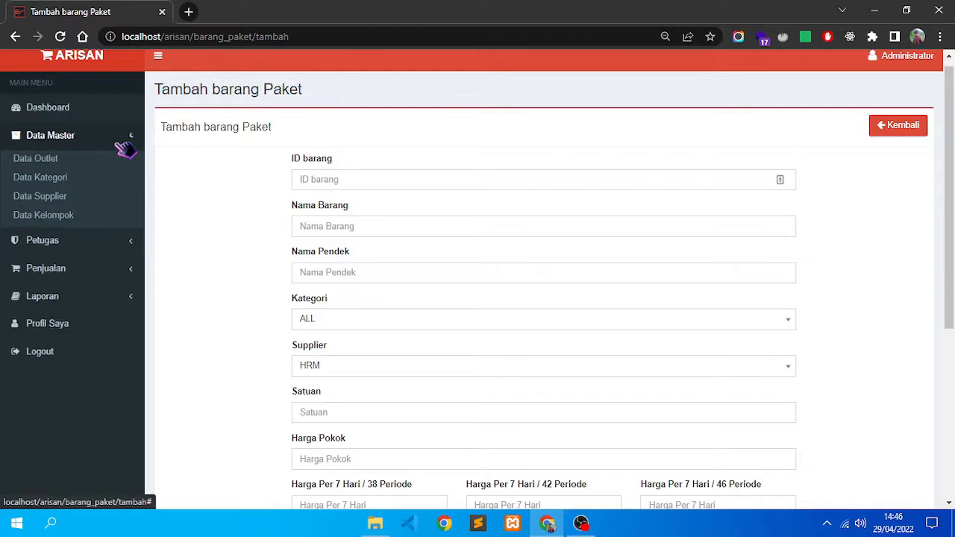
pyautogui.click(65, 170)
pyautogui.click(70, 188)
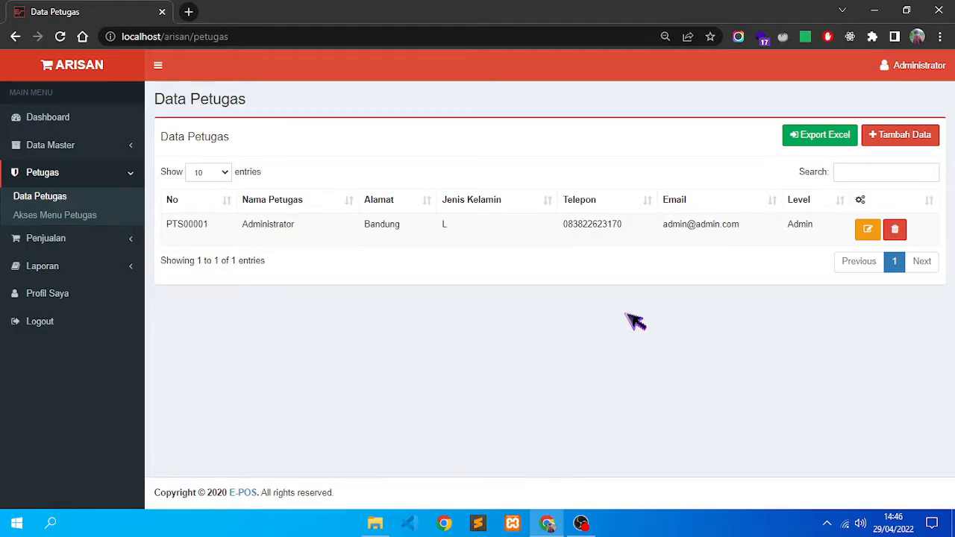
pyautogui.doubleClick(277, 228)
pyautogui.click(672, 276)
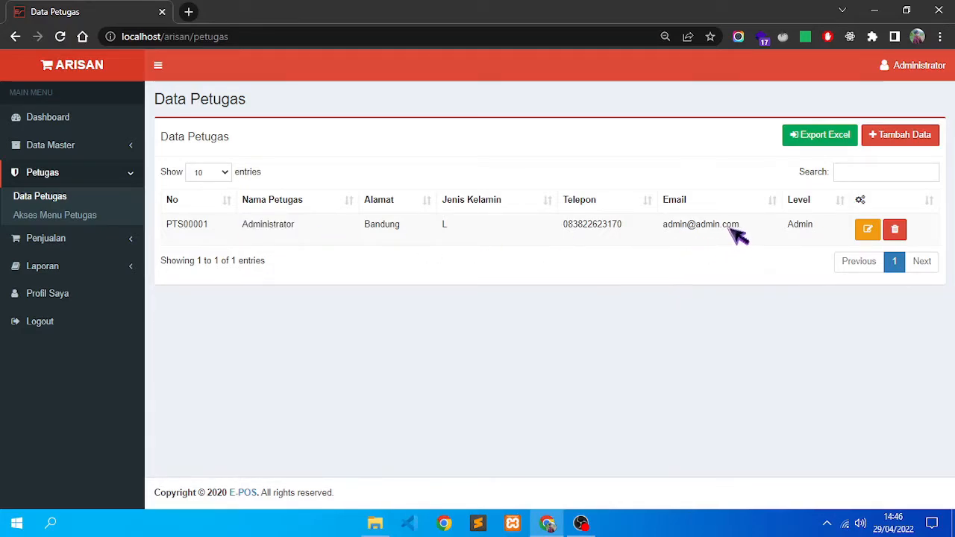
pyautogui.moveTo(746, 226); pyautogui.dragTo(660, 225)
pyautogui.click(724, 291)
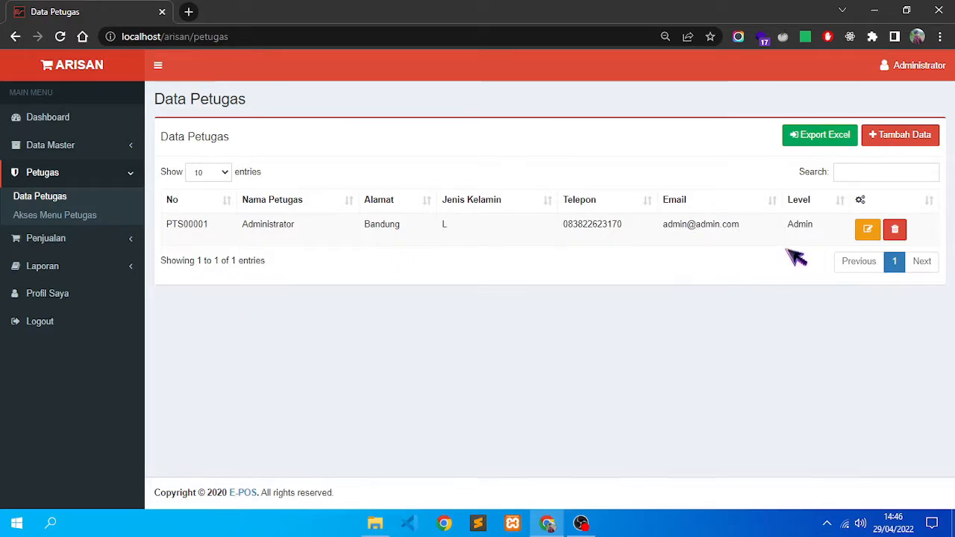
# Step: Open the Admin role's access settings from Akses Menu Petugas and look through its menu and submenu permissions
pyautogui.click(83, 222)
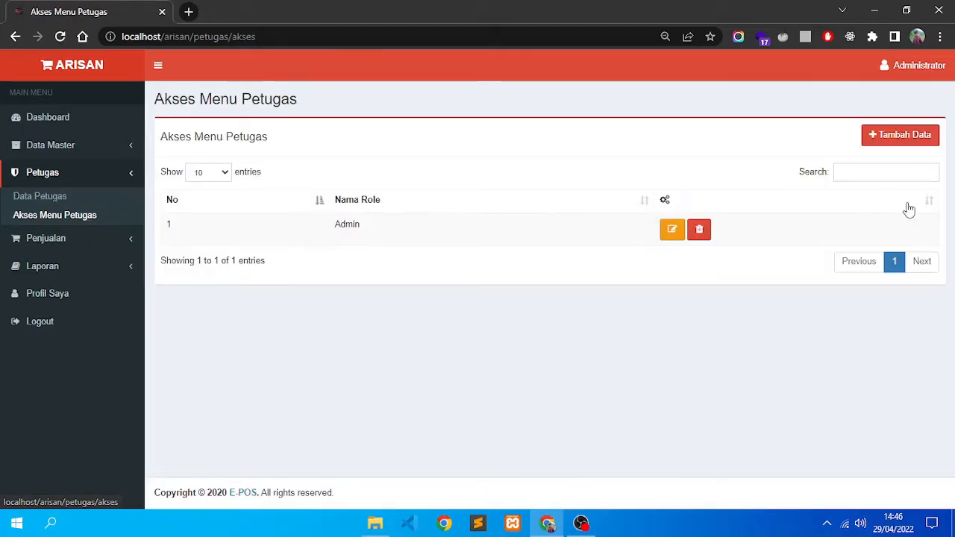
pyautogui.click(696, 232)
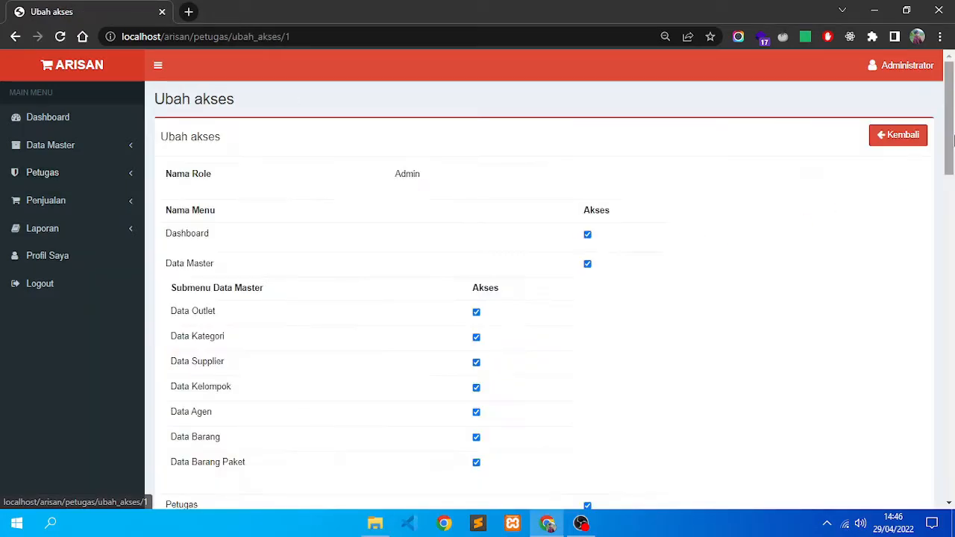
pyautogui.moveTo(951, 99)
pyautogui.mouseDown()
pyautogui.moveTo(952, 293)
pyautogui.moveTo(951, 105)
pyautogui.mouseUp()
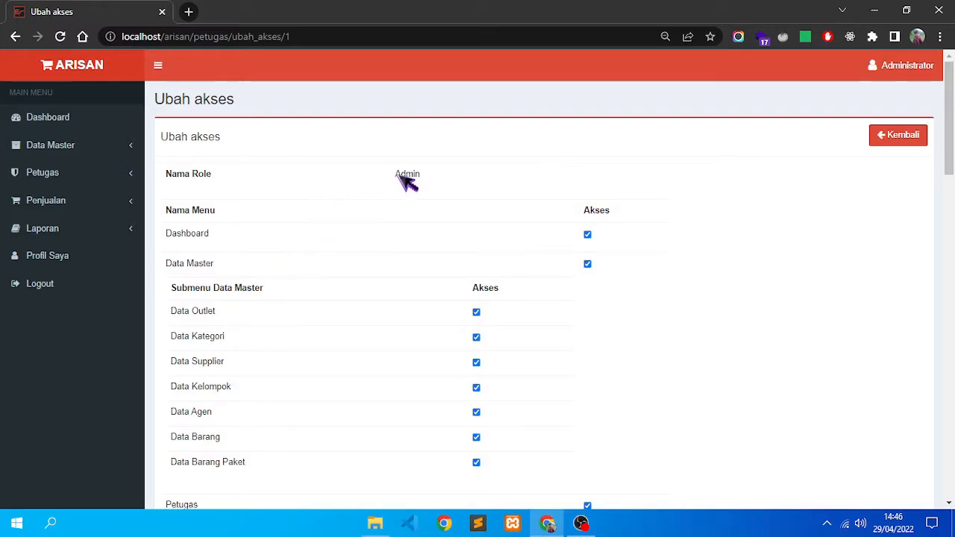
pyautogui.moveTo(953, 164); pyautogui.dragTo(954, 319)
pyautogui.moveTo(953, 267); pyautogui.dragTo(953, 142)
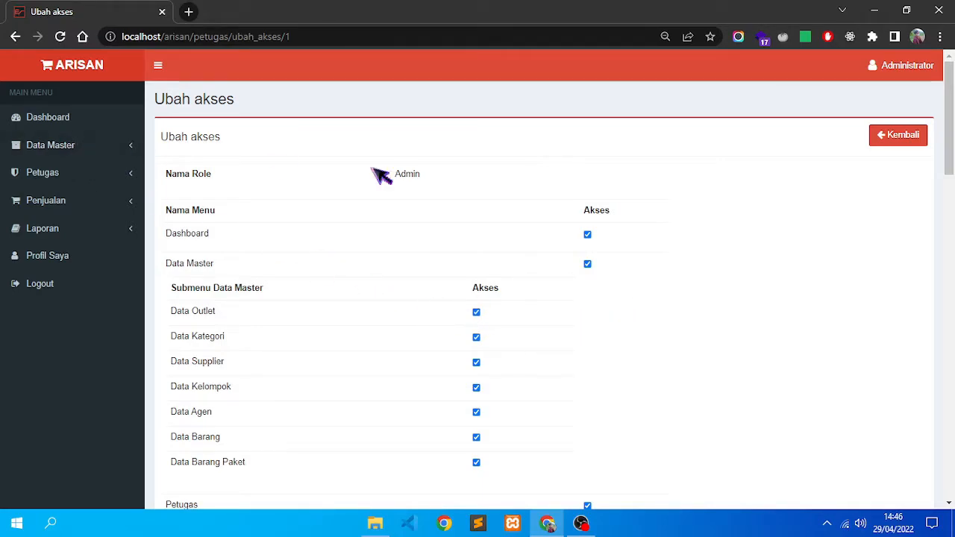
pyautogui.scroll(-1, 342, 248)
pyautogui.scroll(1, 65, 115)
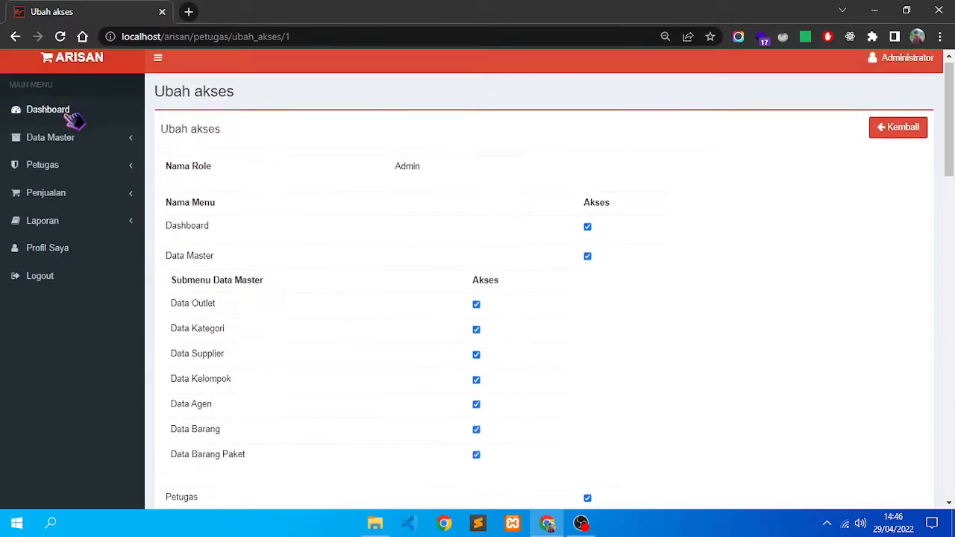
pyautogui.scroll(-1, 88, 118)
pyautogui.scroll(1, 89, 118)
pyautogui.scroll(-1, 89, 118)
pyautogui.scroll(1, 89, 118)
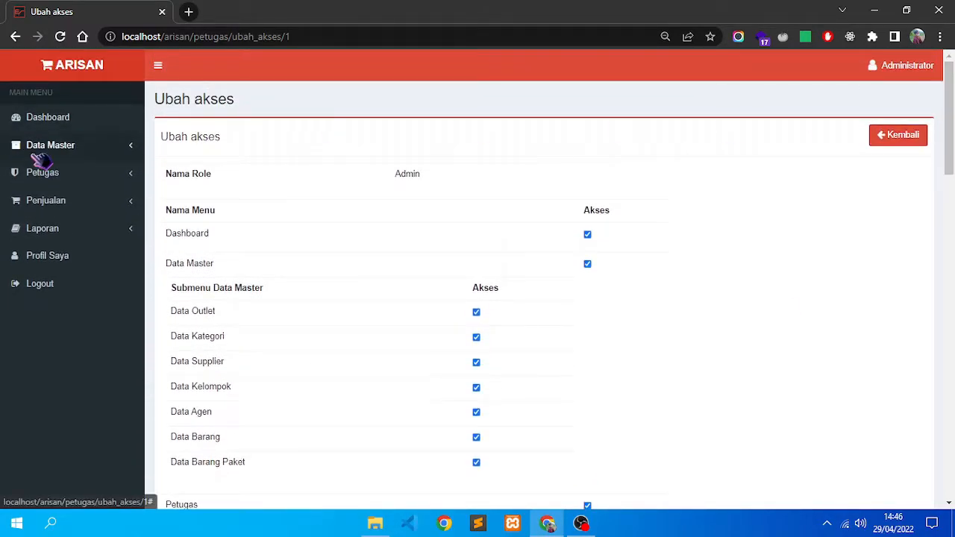
# Step: Revoke the Admin role's access to Data Outlet, check the Data Master submenu, and restore the access
pyautogui.click(66, 149)
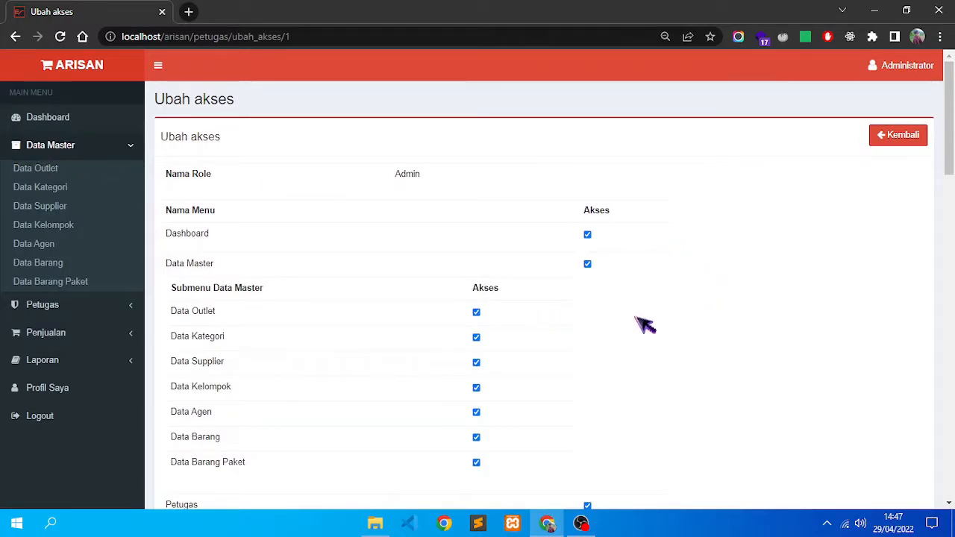
pyautogui.click(477, 313)
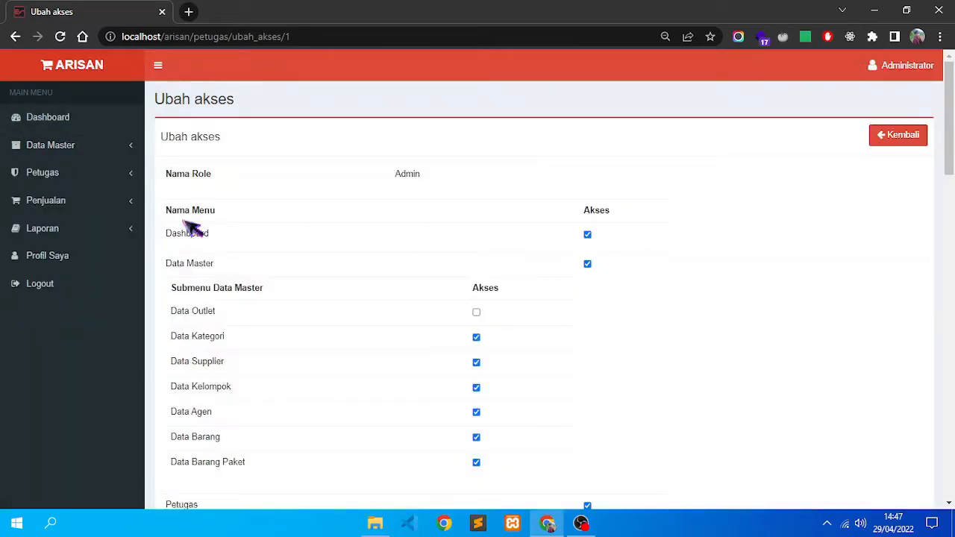
pyautogui.click(108, 153)
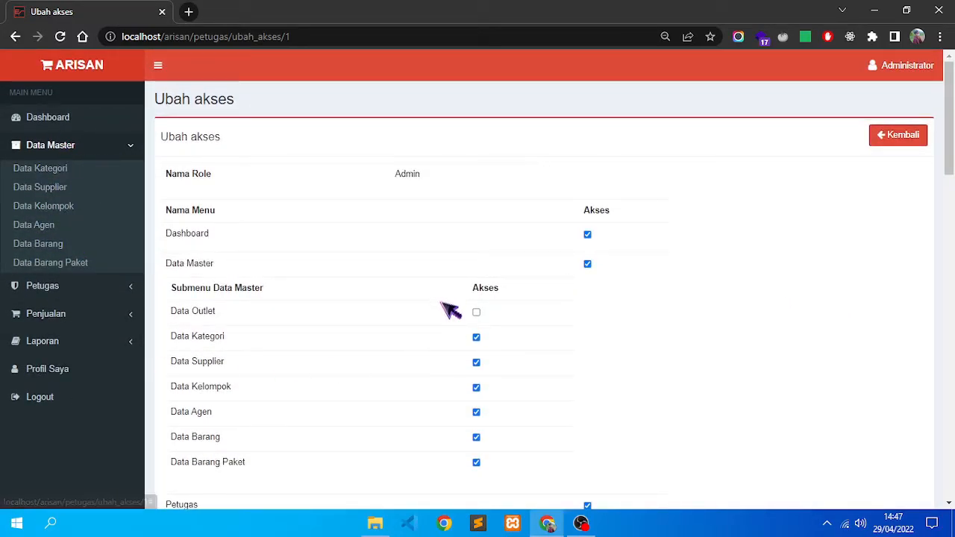
pyautogui.click(475, 313)
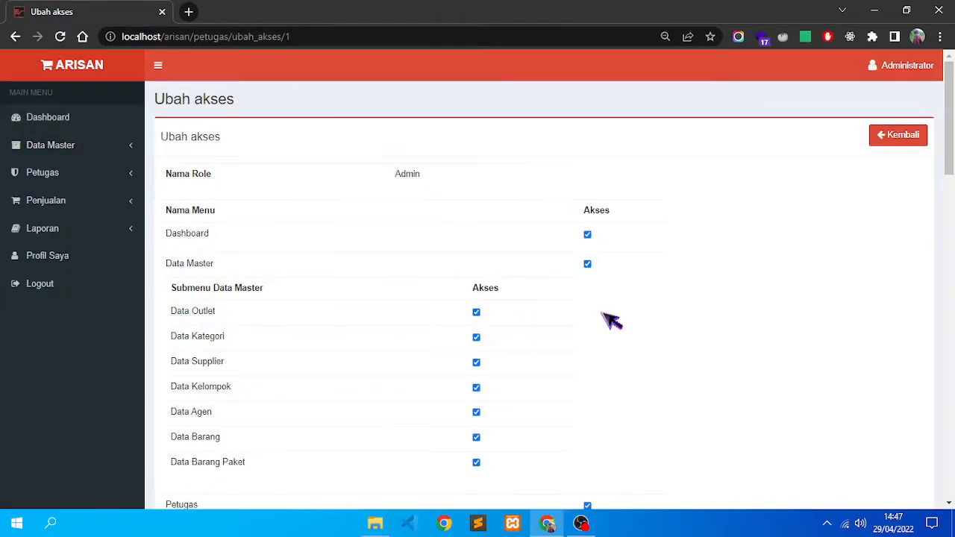
# Step: Open the Penjualan transaction page and select the first agent in the list, the one with the 40-week Juara package
pyautogui.click(84, 200)
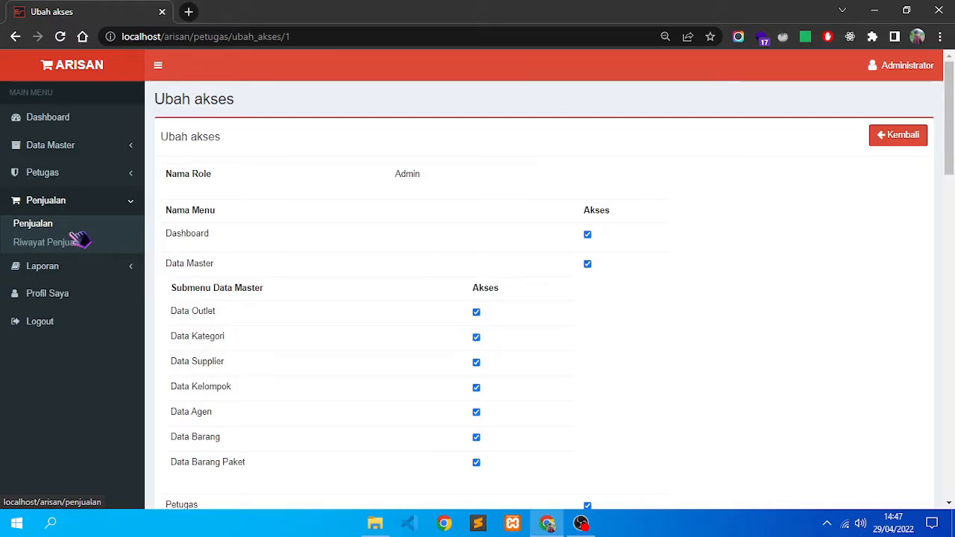
pyautogui.click(76, 237)
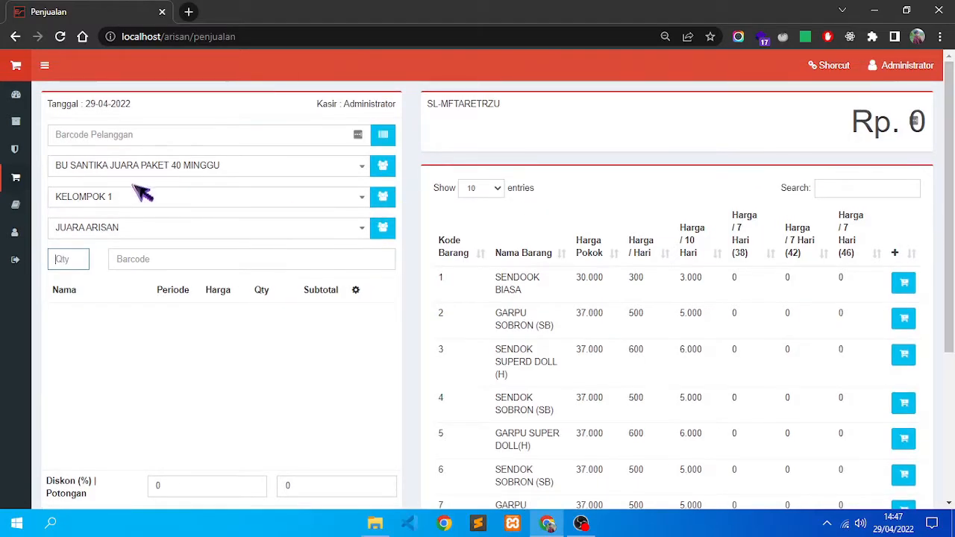
pyautogui.click(170, 169)
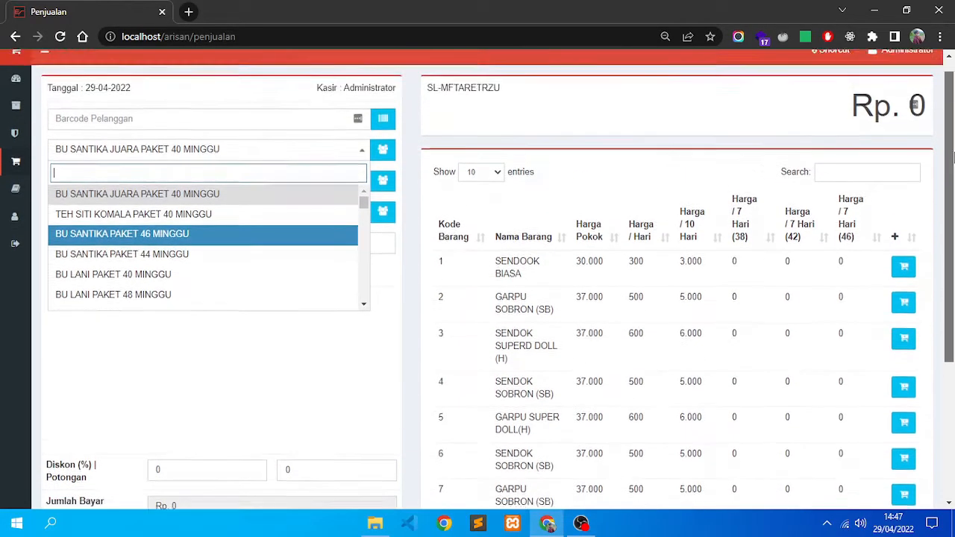
pyautogui.moveTo(954, 157); pyautogui.dragTo(954, 210)
pyautogui.scroll(1, 563, 162)
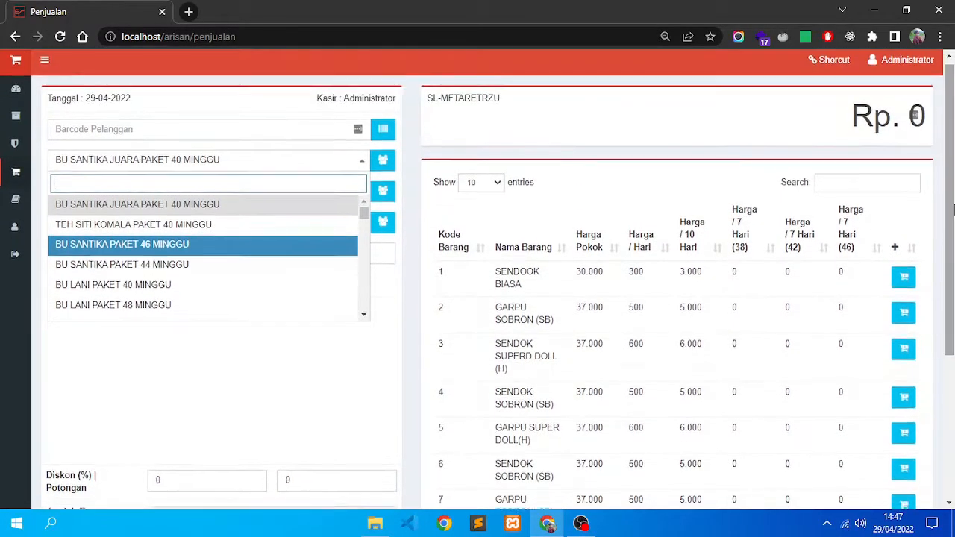
pyautogui.scroll(-3, 249, 202)
pyautogui.scroll(3, 437, 276)
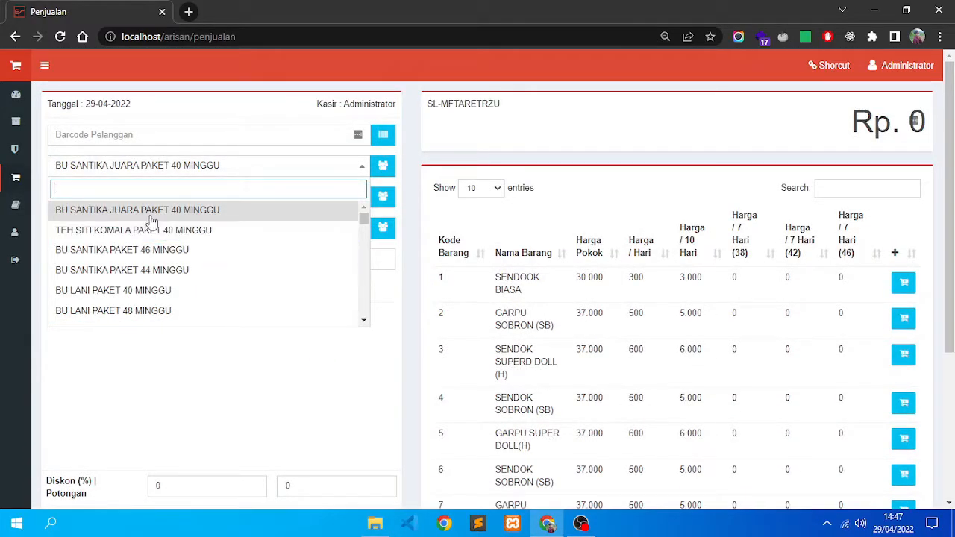
pyautogui.click(185, 214)
# Step: Set the sale's group to KELOMPOK 1 and its type to JUARA ARISAN
pyautogui.click(298, 200)
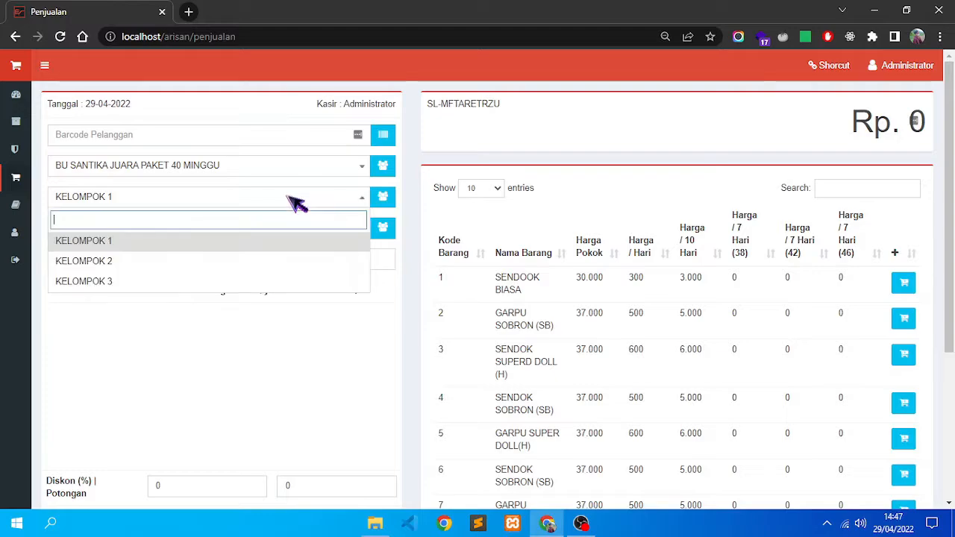
pyautogui.click(116, 243)
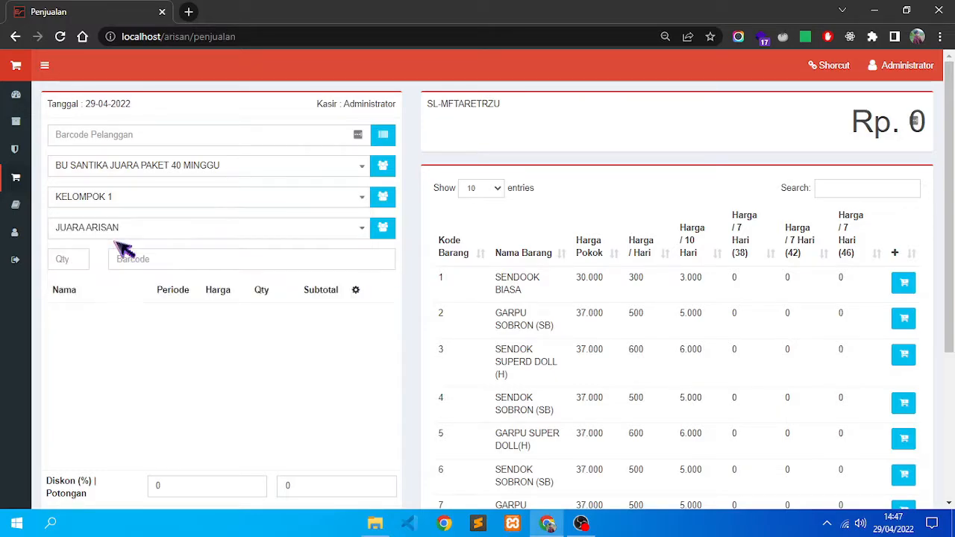
pyautogui.click(253, 229)
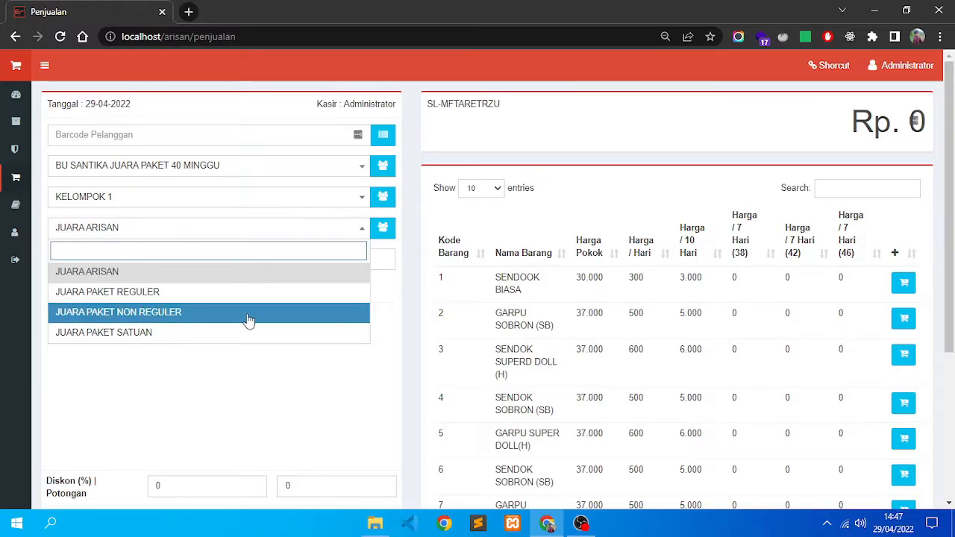
pyautogui.click(116, 275)
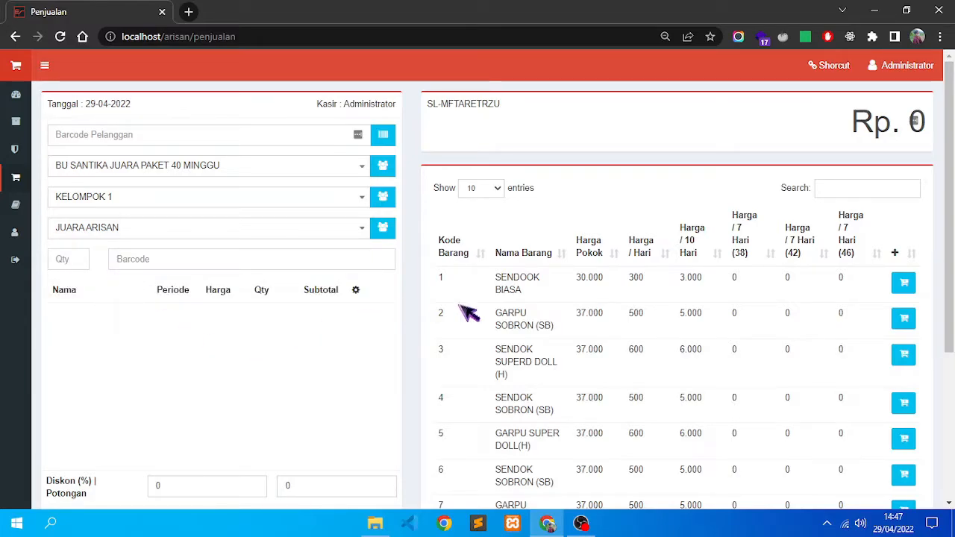
# Step: Compare the item lists of JUARA PAKET REGULER, NON REGULER and SATUAN with that of JUARA ARISAN, ending on JUARA ARISAN
pyautogui.click(176, 231)
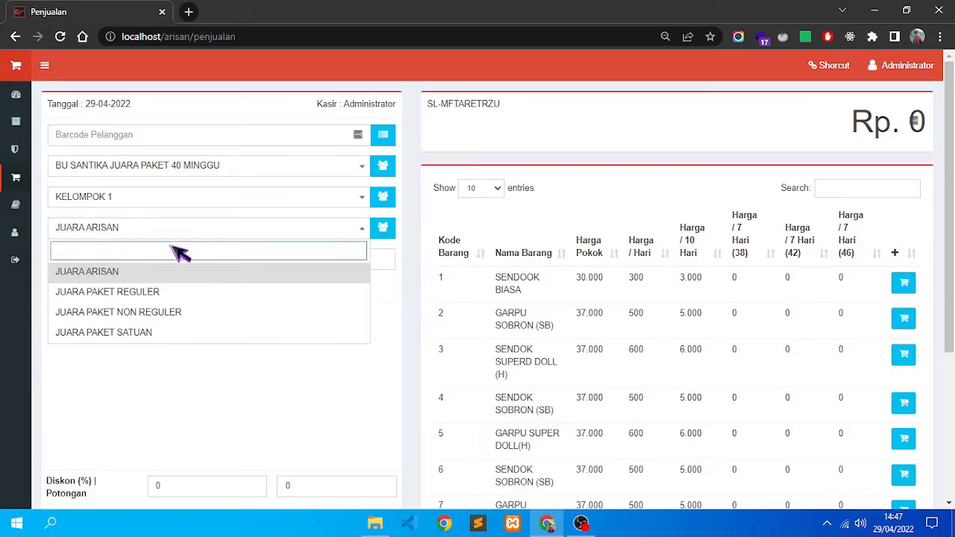
pyautogui.click(152, 292)
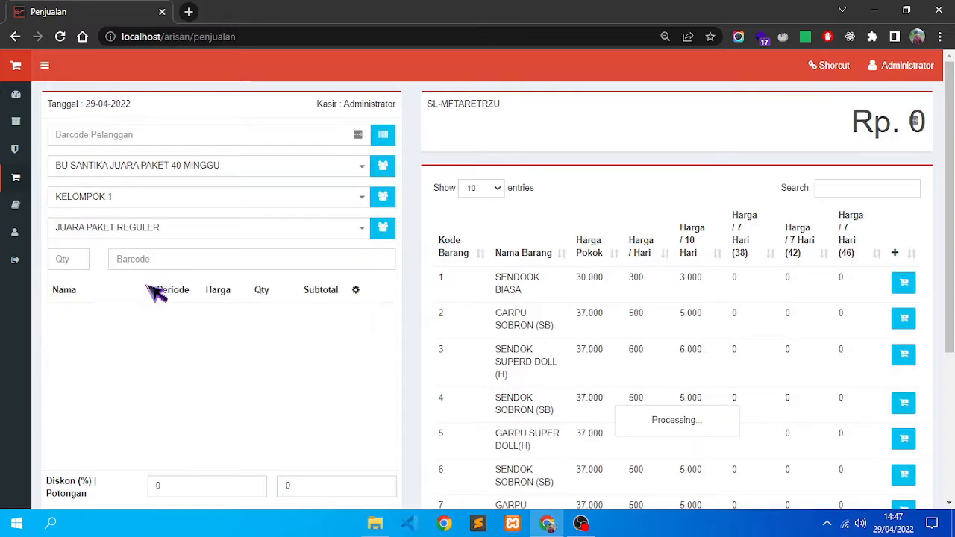
pyautogui.click(152, 233)
pyautogui.click(141, 312)
pyautogui.click(153, 233)
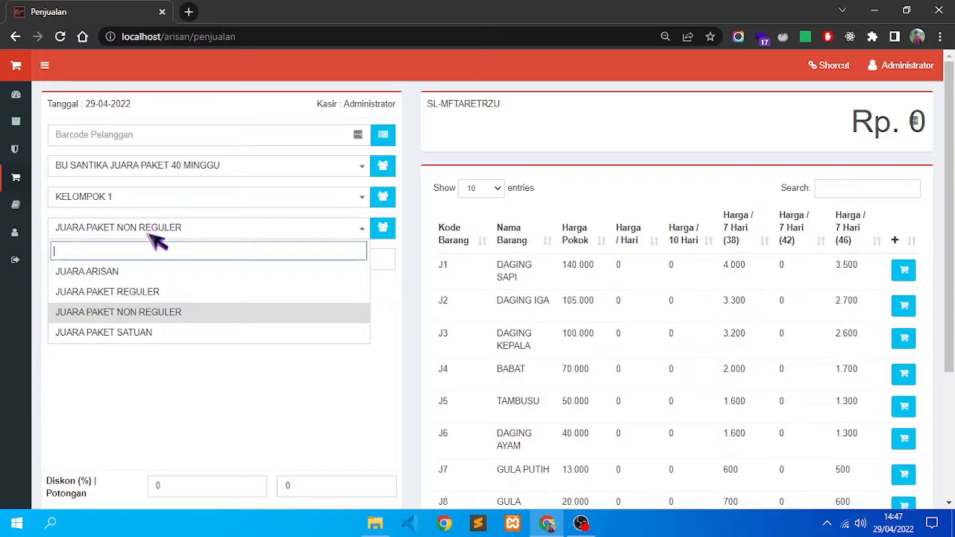
pyautogui.click(147, 333)
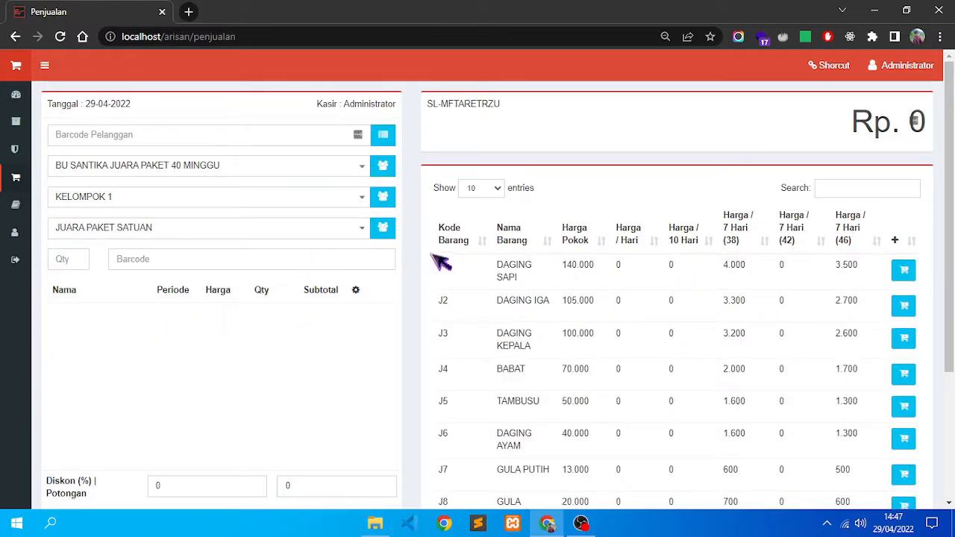
pyautogui.click(344, 234)
pyautogui.click(322, 294)
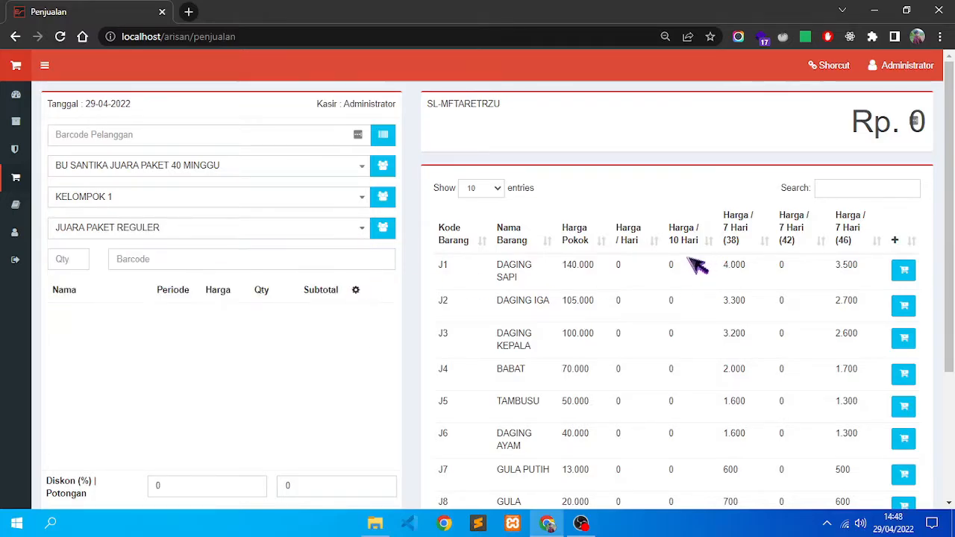
pyautogui.click(252, 234)
pyautogui.click(200, 273)
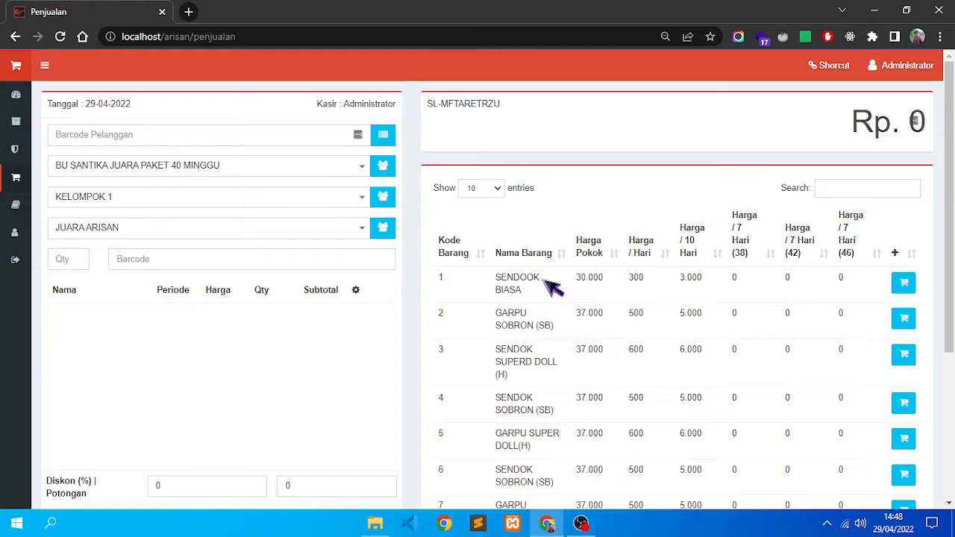
pyautogui.click(230, 233)
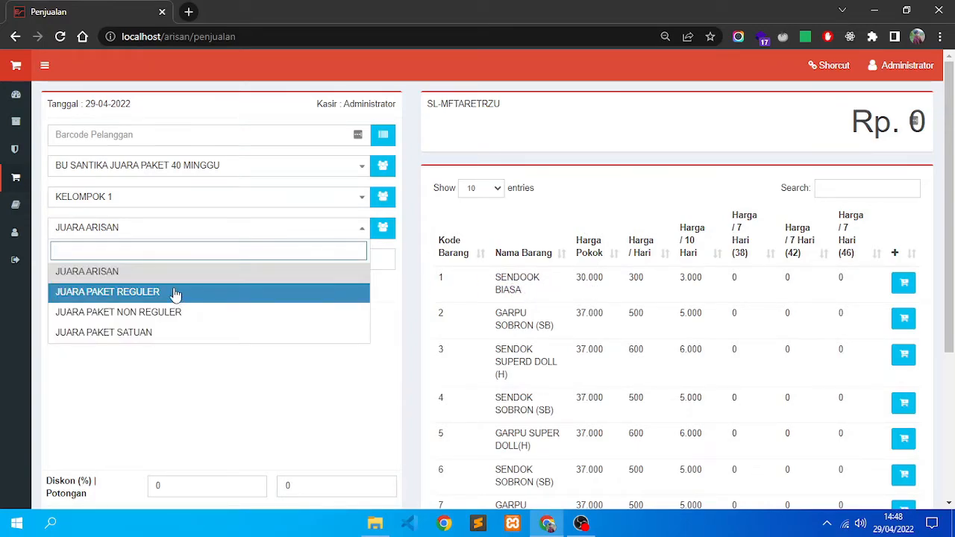
pyautogui.click(176, 293)
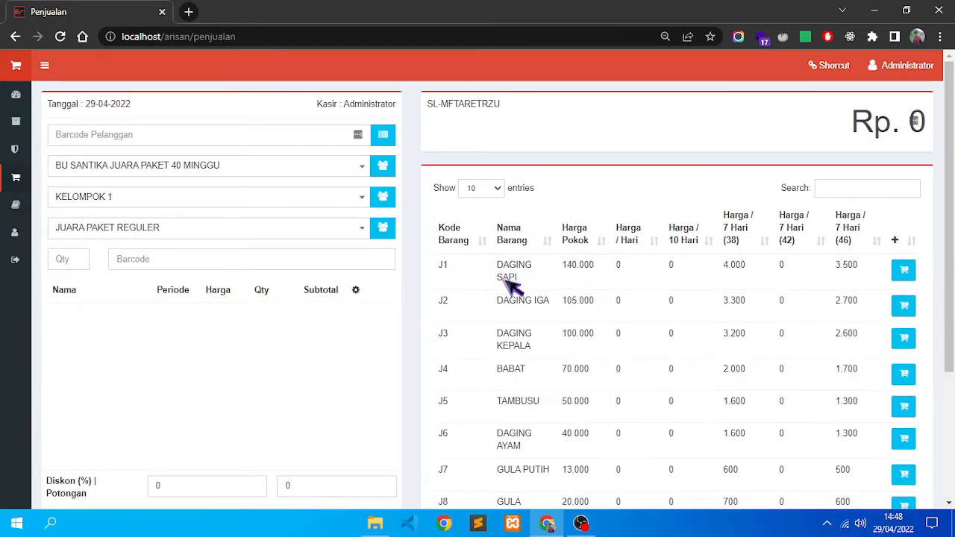
pyautogui.click(205, 231)
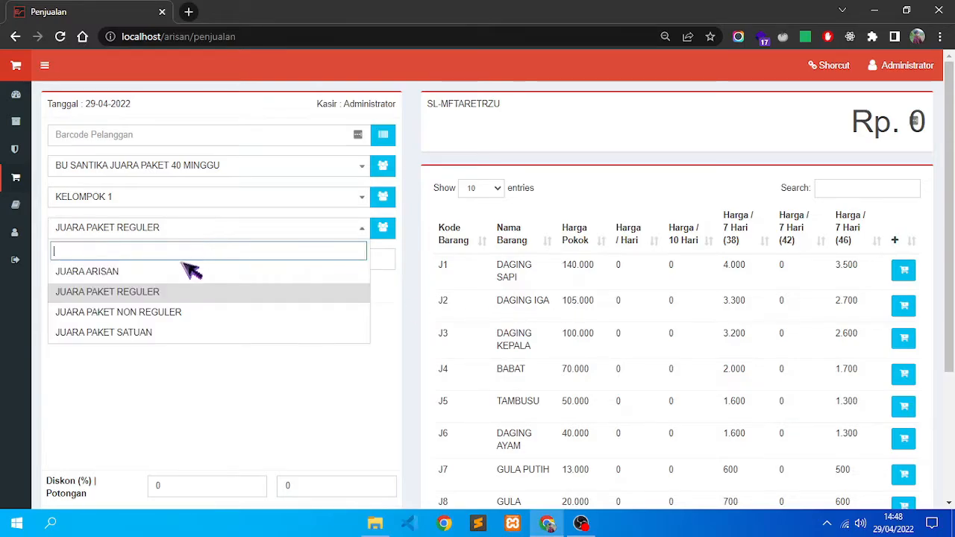
pyautogui.click(98, 273)
# Step: Add SENDOOK BIASA and the first GARPU SOBRON (SB) item to the sale
pyautogui.scroll(-2, 953, 179)
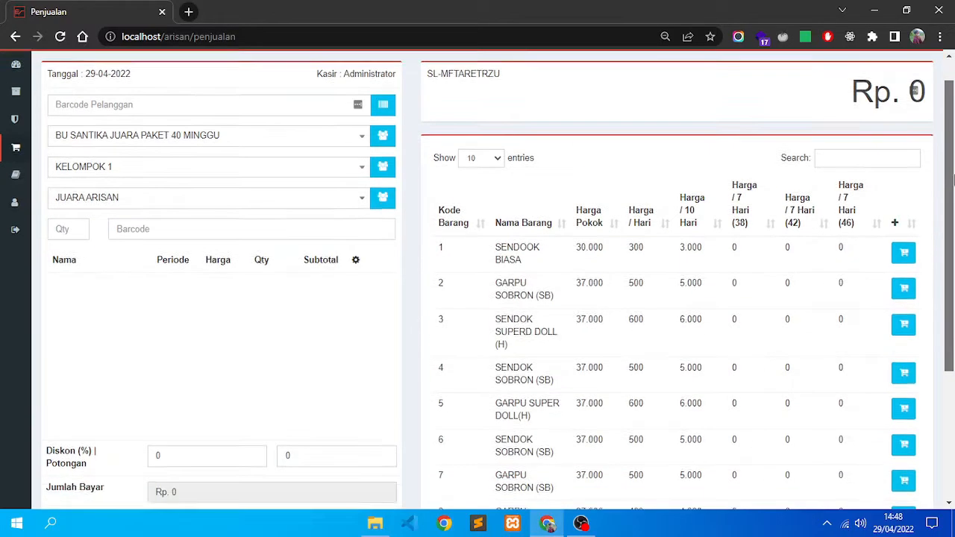
pyautogui.moveTo(953, 179)
pyautogui.mouseDown()
pyautogui.moveTo(953, 189)
pyautogui.moveTo(953, 174)
pyautogui.mouseUp()
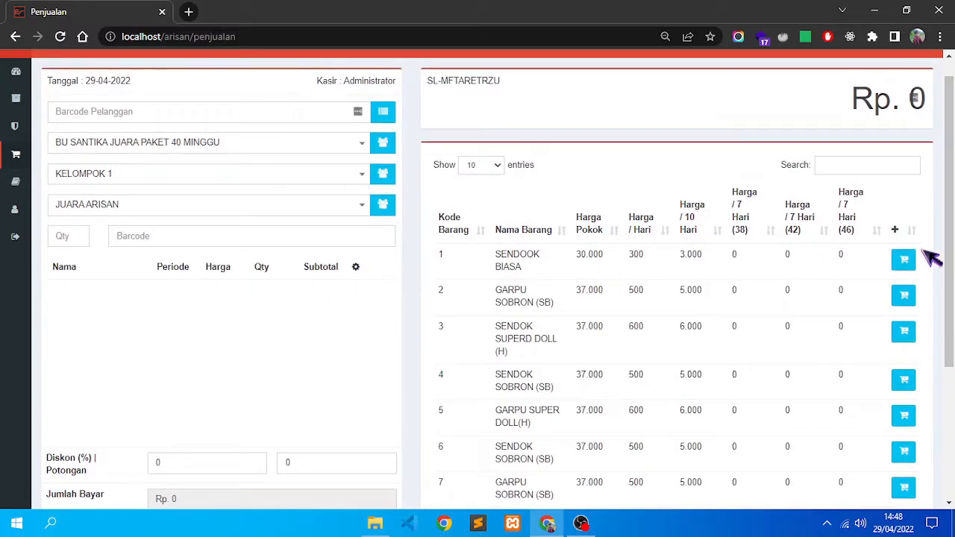
pyautogui.scroll(1, 925, 257)
pyautogui.click(914, 280)
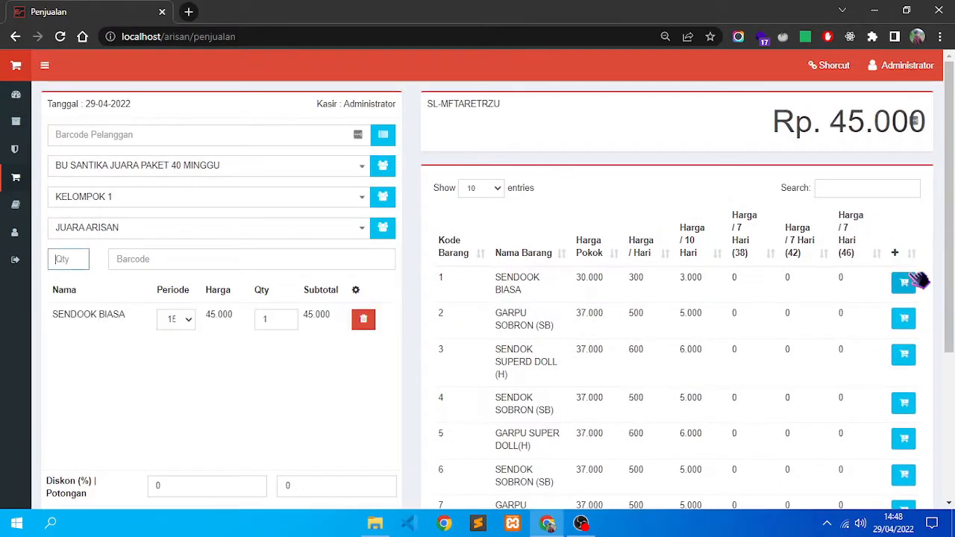
pyautogui.scroll(-1, 914, 276)
pyautogui.click(904, 280)
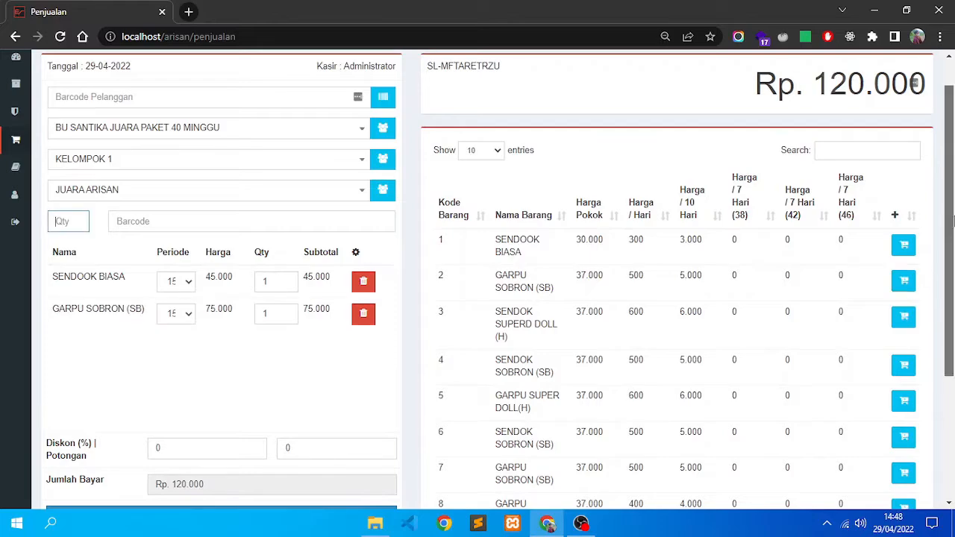
# Step: Try periods 38 and 42 for the SENDOOK BIASA line, then set its period back to 15
pyautogui.scroll(-1, 167, 283)
pyautogui.click(188, 248)
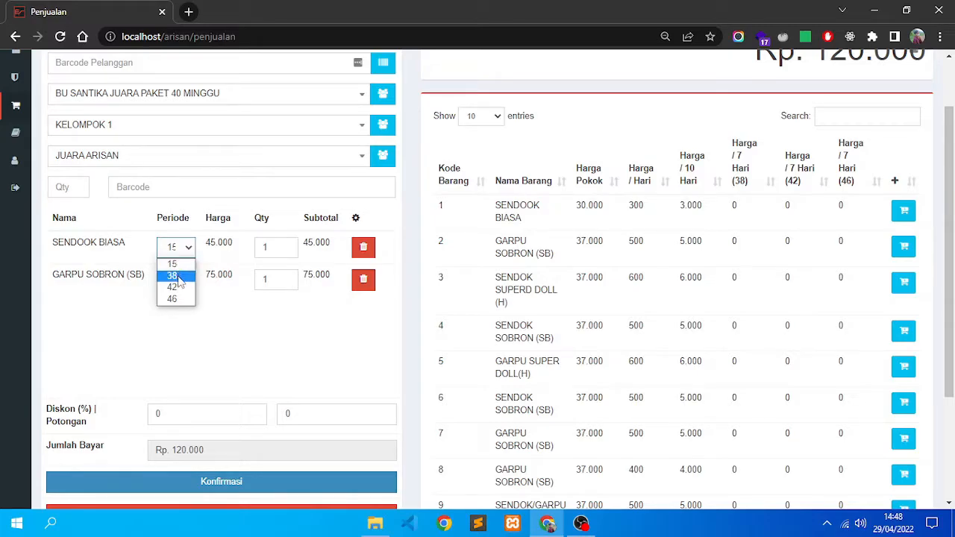
pyautogui.click(179, 281)
pyautogui.click(191, 250)
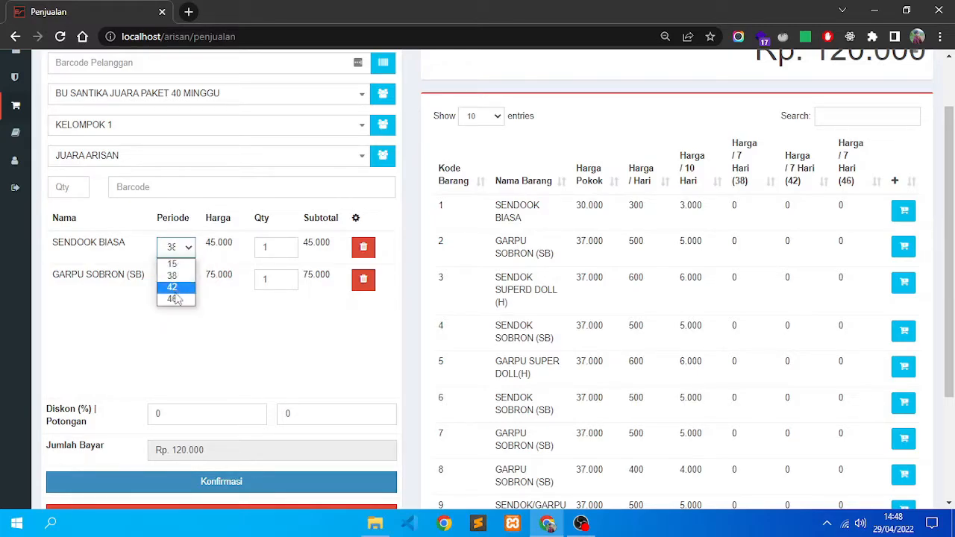
pyautogui.click(181, 293)
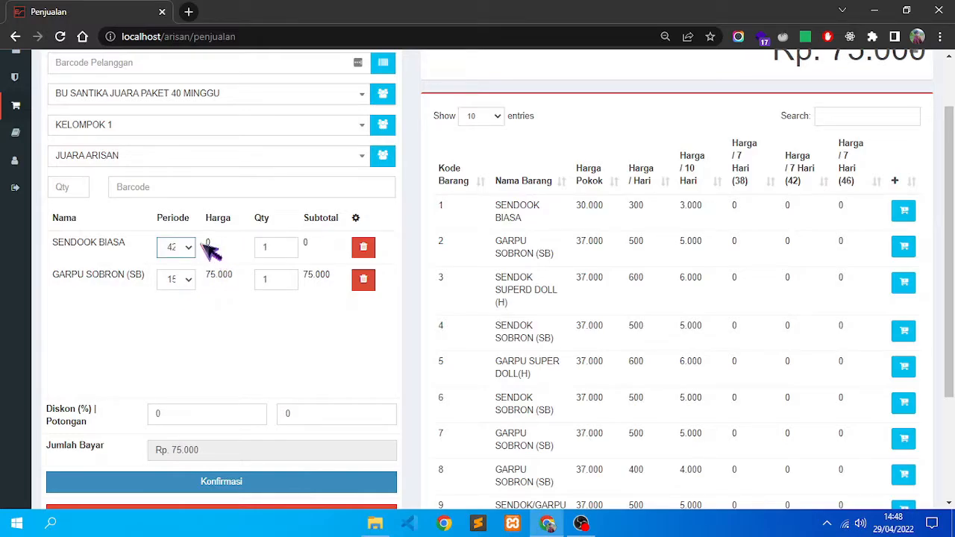
pyautogui.click(192, 251)
pyautogui.click(179, 263)
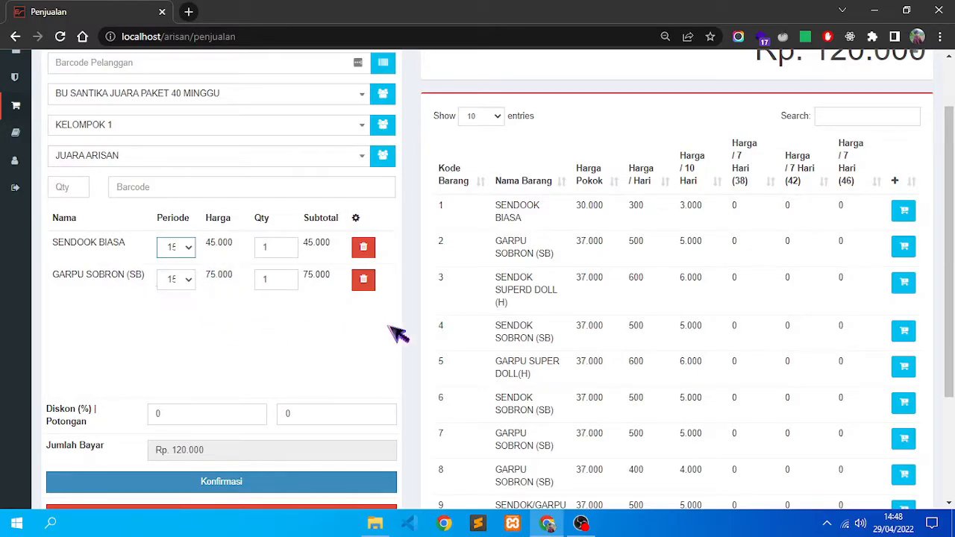
# Step: Review the sale's agent, group and items, confirm the transaction, and look over its invoice
pyautogui.scroll(1, 953, 281)
pyautogui.scroll(-3, 953, 281)
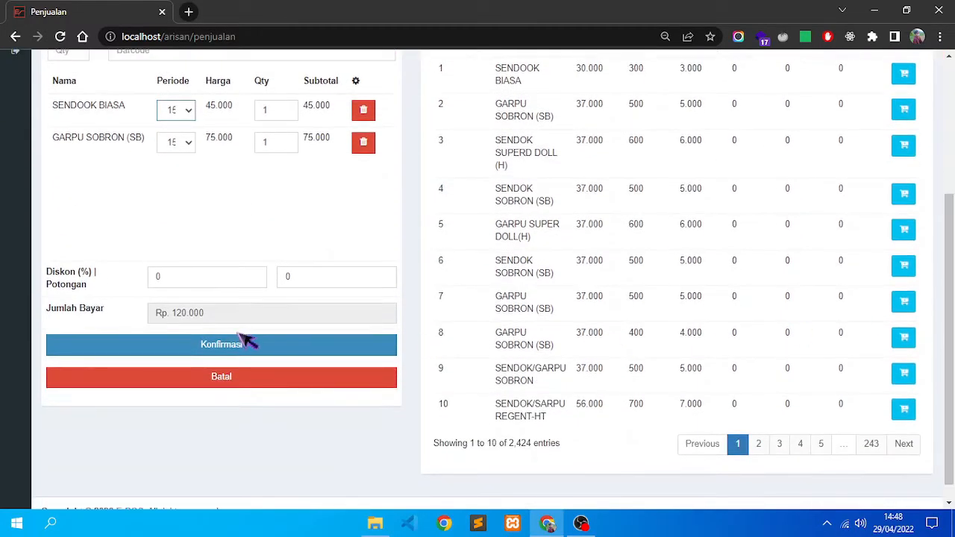
pyautogui.click(223, 348)
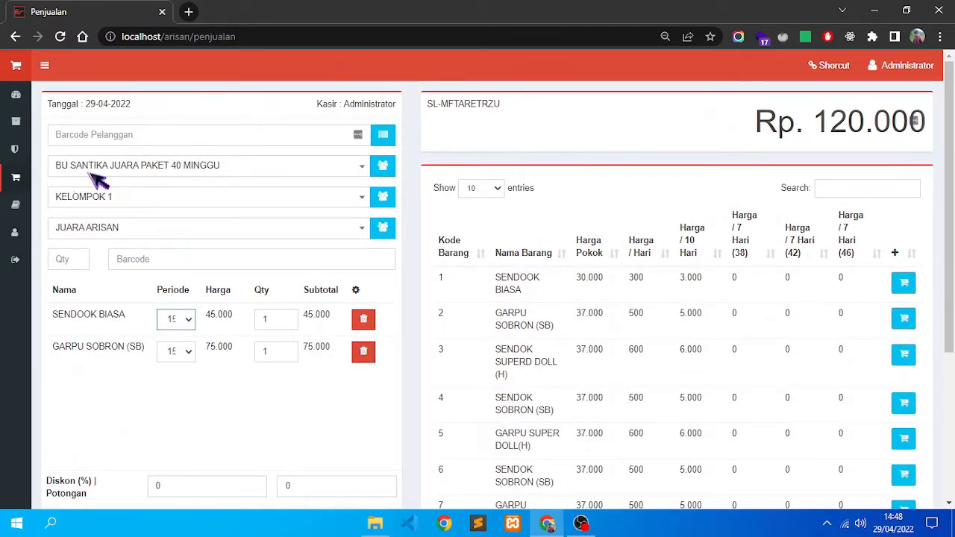
pyautogui.scroll(-3, 199, 273)
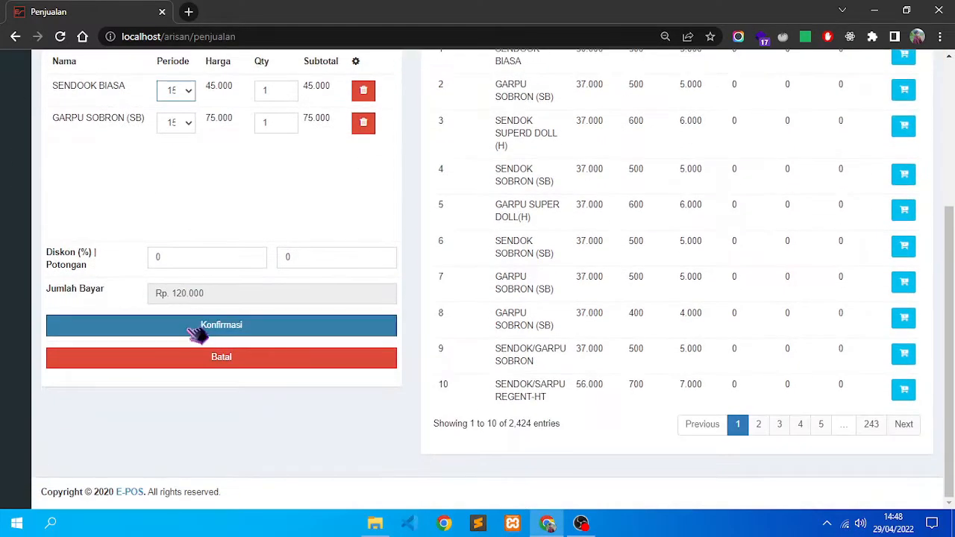
pyautogui.click(236, 333)
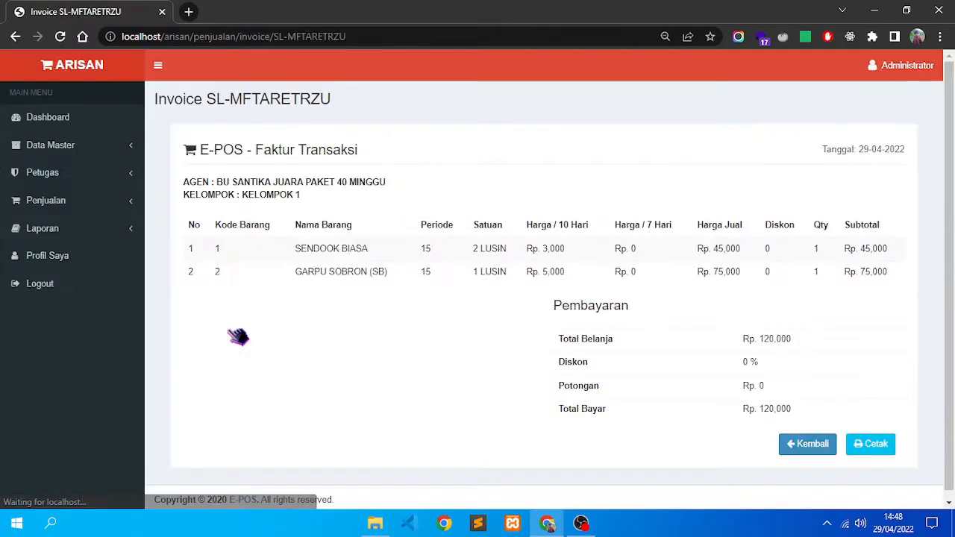
pyautogui.scroll(-1, 477, 277)
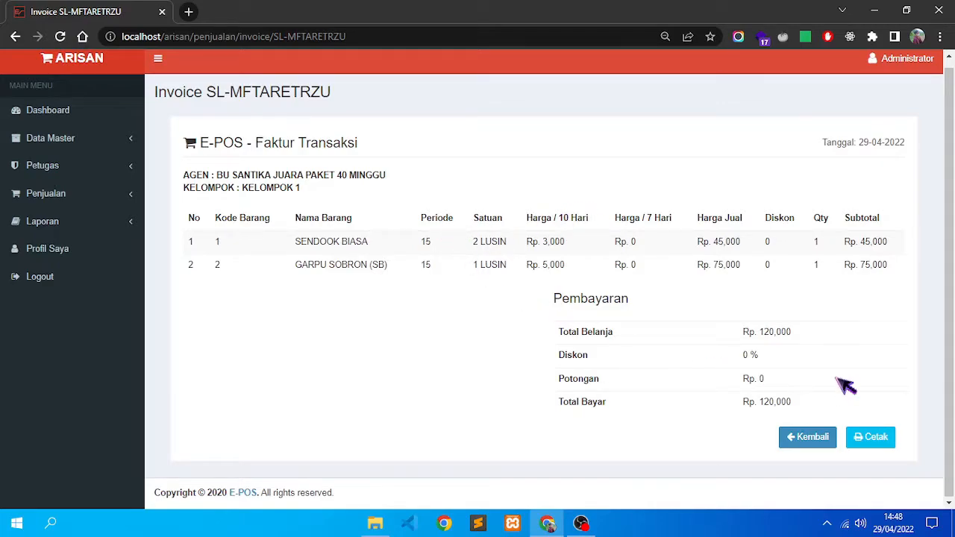
# Step: Preview the invoice's printout, set its layout to Landscape, and cancel the print without printing
pyautogui.click(877, 438)
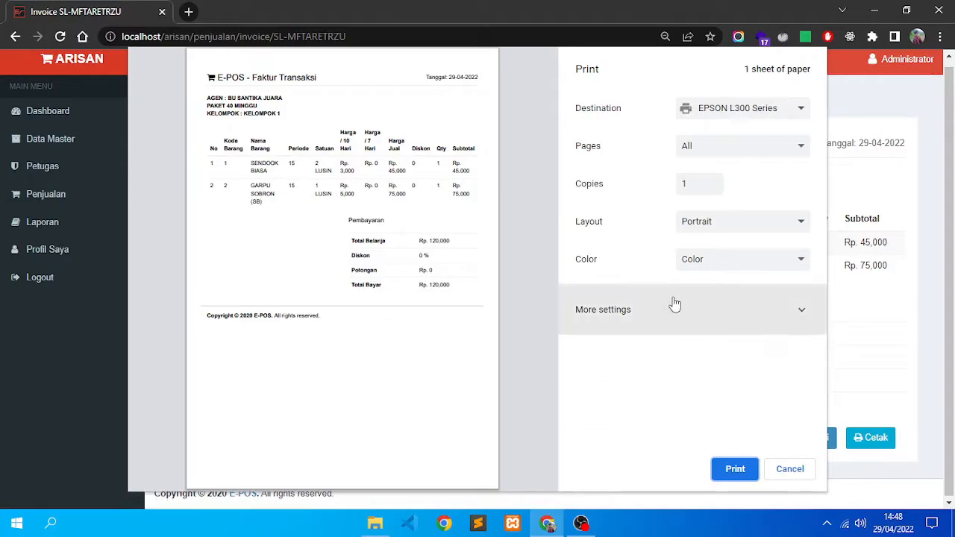
pyautogui.click(712, 231)
pyautogui.click(712, 250)
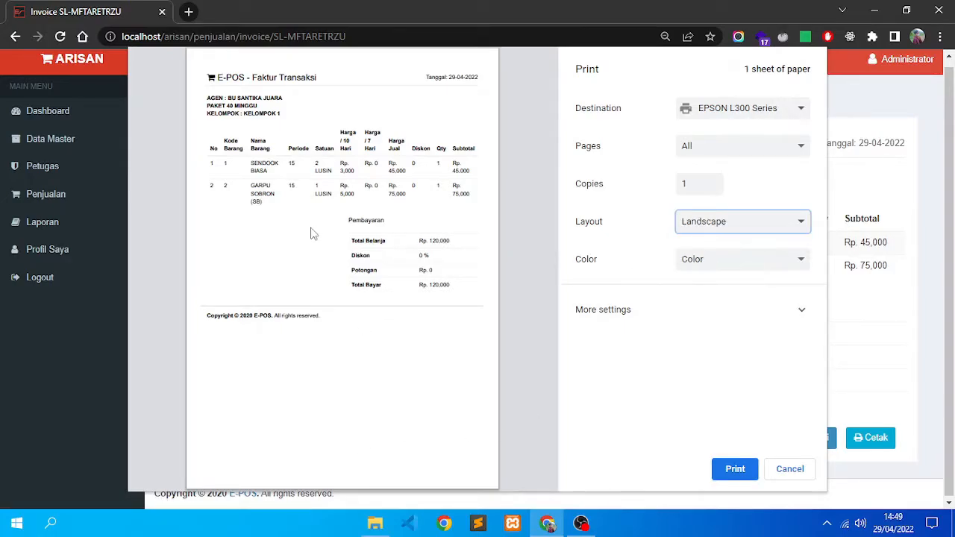
pyautogui.click(800, 470)
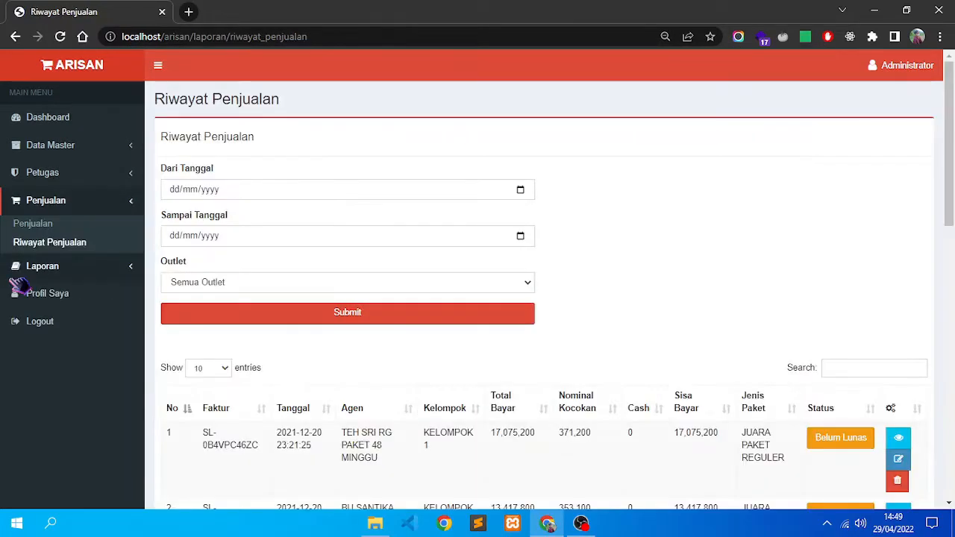
# Step: Look through the transaction list and date and outlet filters of the sales history (Riwayat Penjualan)
pyautogui.scroll(-1, 586, 280)
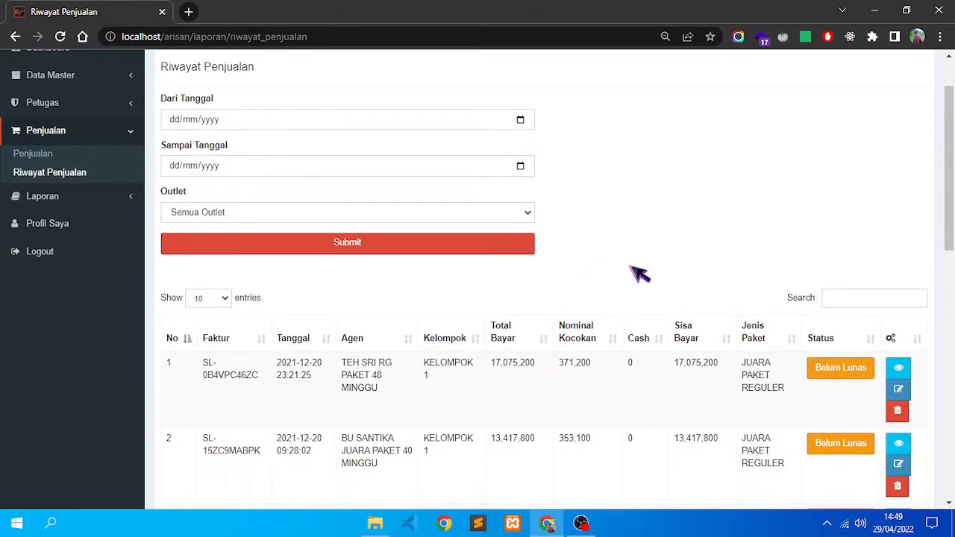
pyautogui.scroll(1, 683, 270)
pyautogui.scroll(-4, 439, 237)
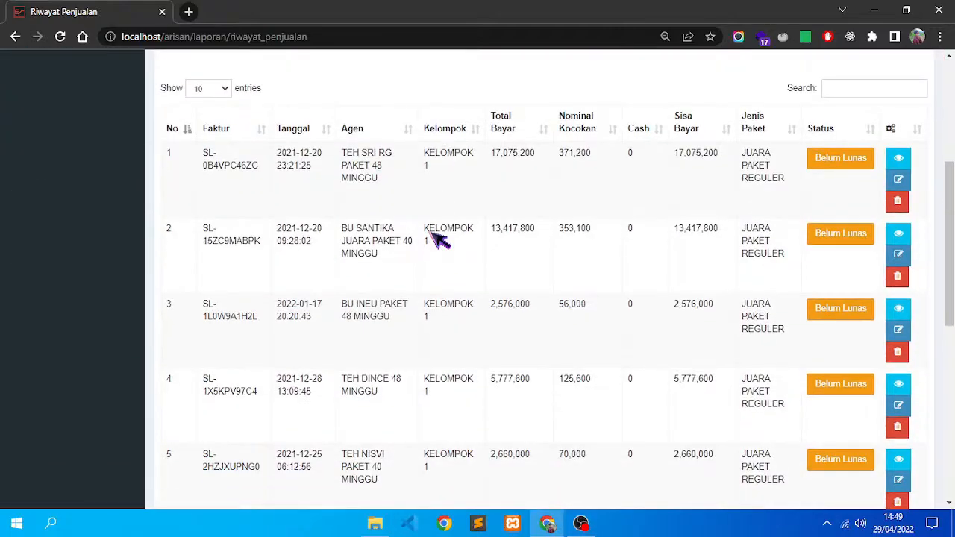
pyautogui.scroll(4, 438, 238)
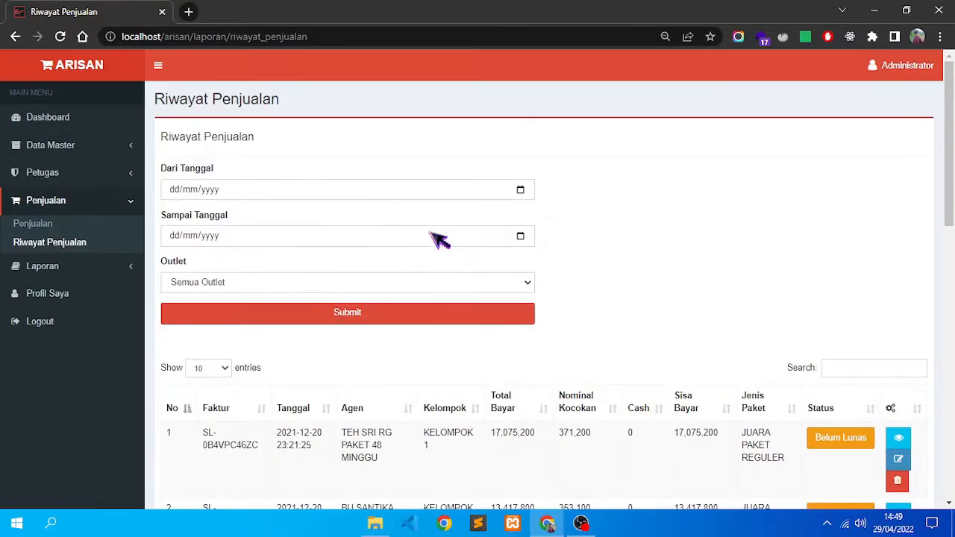
# Step: Open the transaction report (Laporan Transaksi) and check its package type choices
pyautogui.click(75, 267)
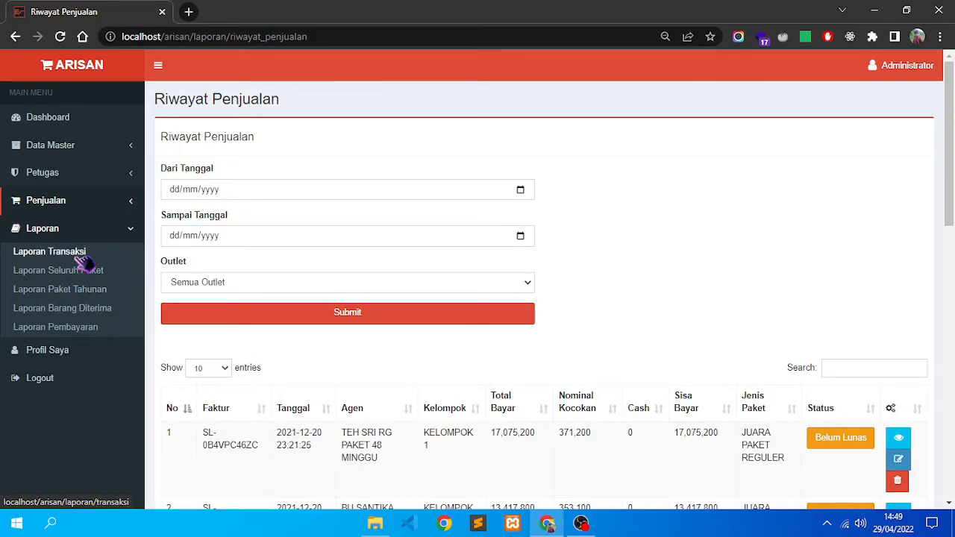
pyautogui.click(77, 256)
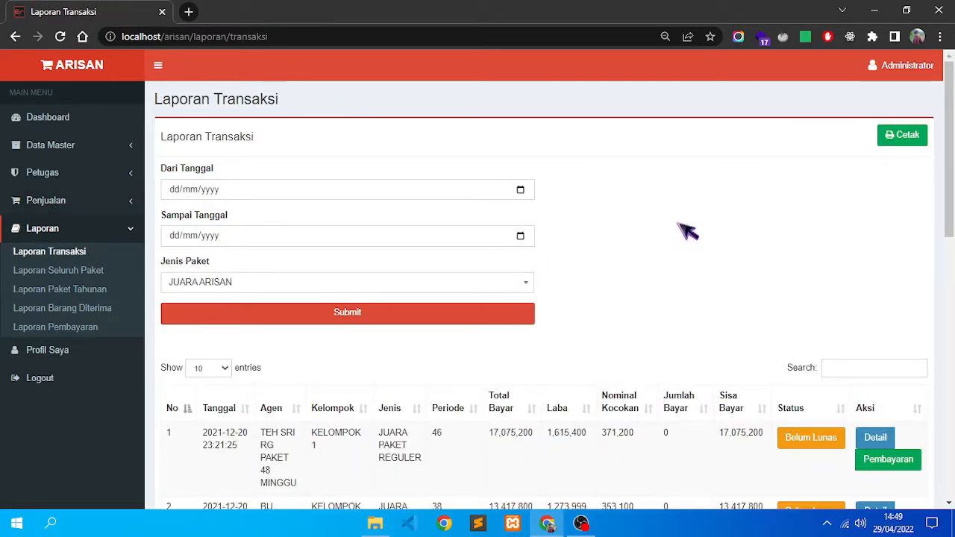
pyautogui.moveTo(950, 192)
pyautogui.mouseDown()
pyautogui.moveTo(950, 202)
pyautogui.moveTo(950, 190)
pyautogui.mouseUp()
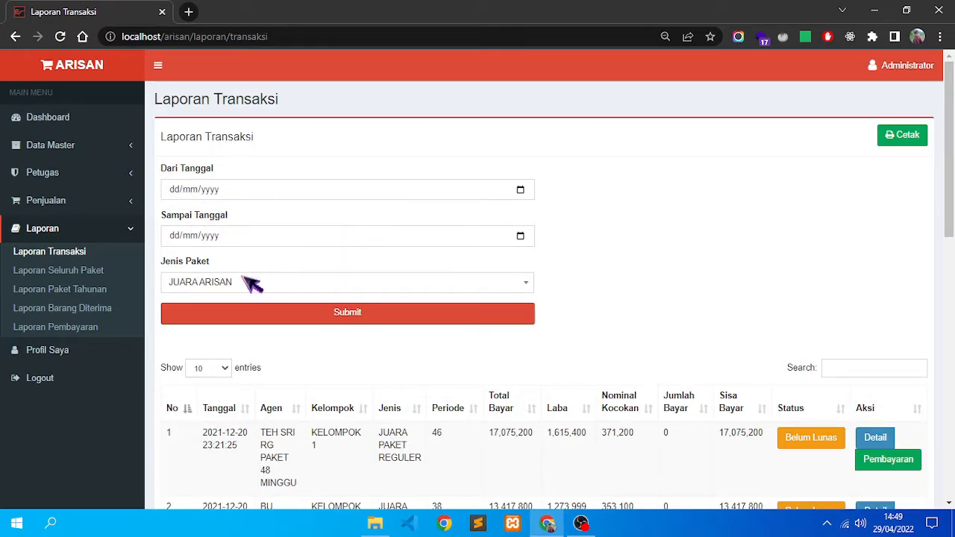
pyautogui.click(267, 284)
pyautogui.click(642, 229)
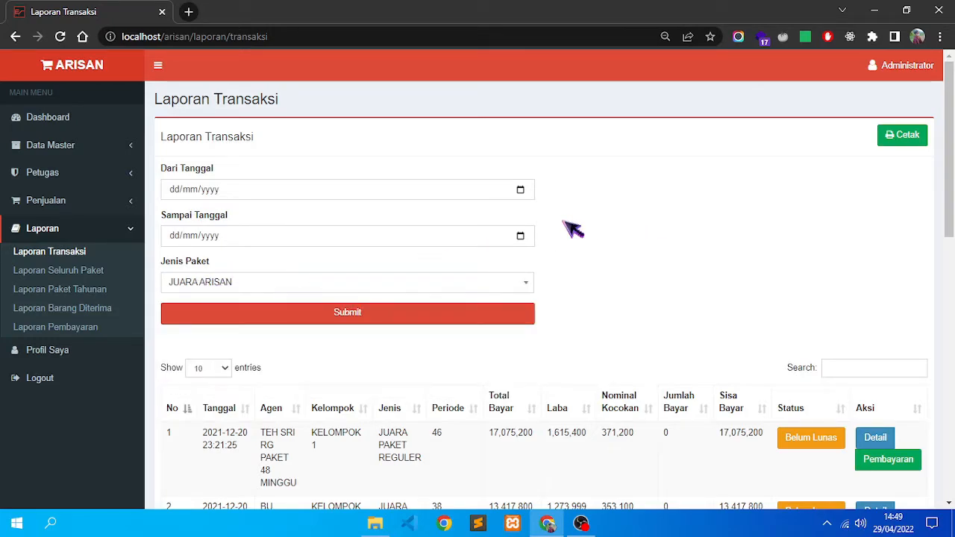
# Step: Filter the transaction report from 29/04/2022 to 29/04/2022 for the JUARA ARISAN package type
pyautogui.click(520, 190)
pyautogui.click(273, 364)
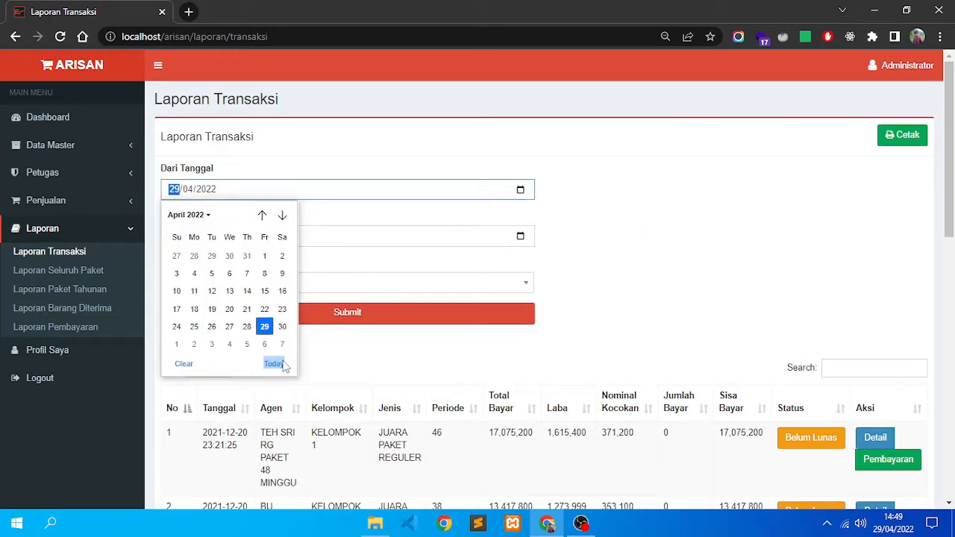
pyautogui.click(520, 236)
pyautogui.click(273, 410)
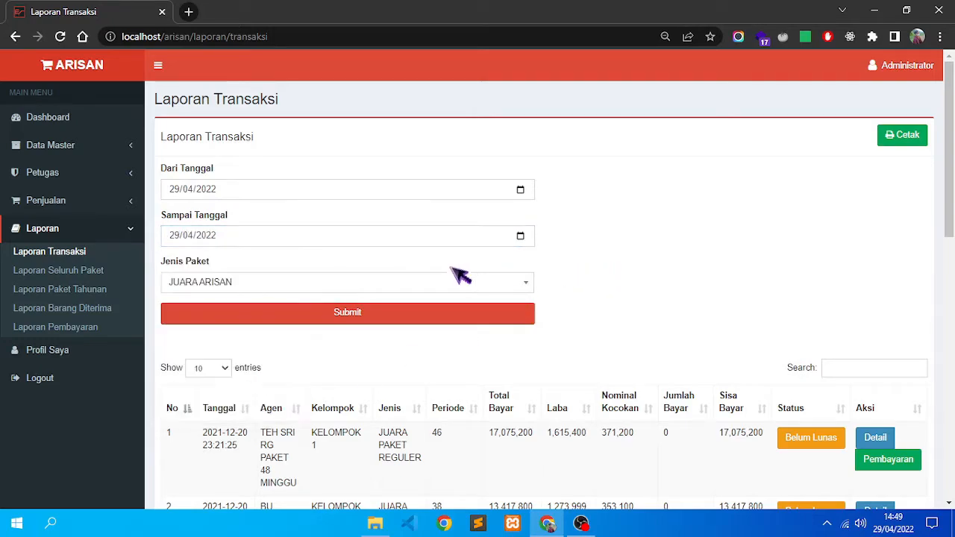
pyautogui.click(199, 278)
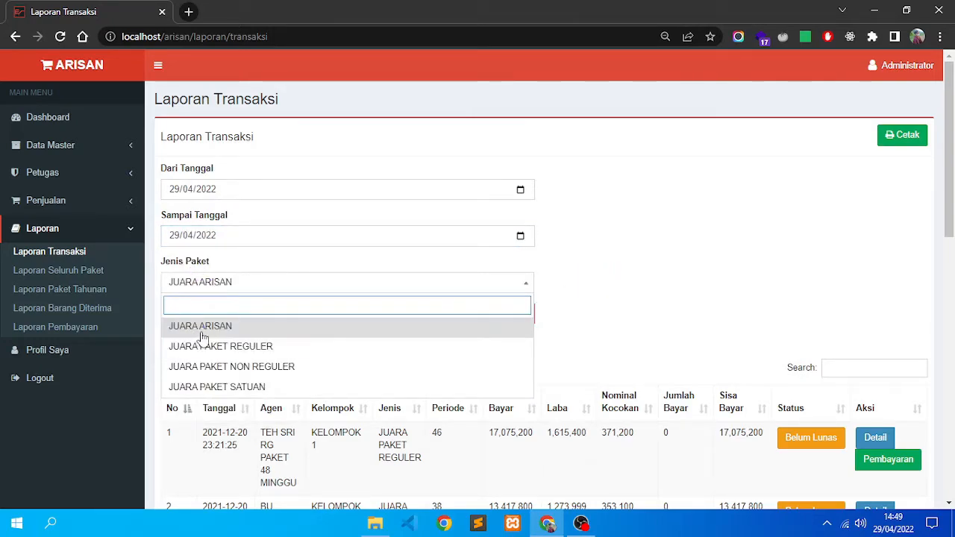
pyautogui.click(233, 334)
pyautogui.click(351, 317)
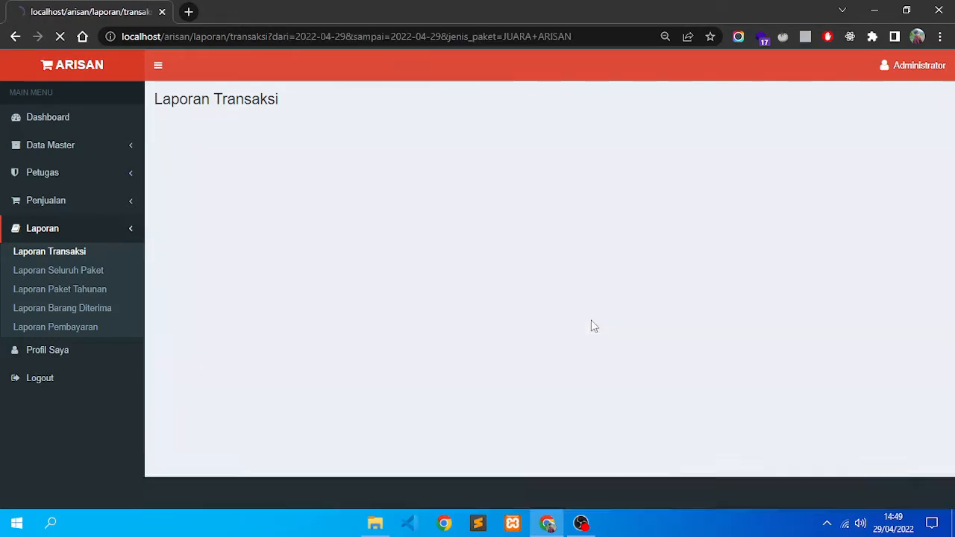
pyautogui.scroll(-2, 896, 276)
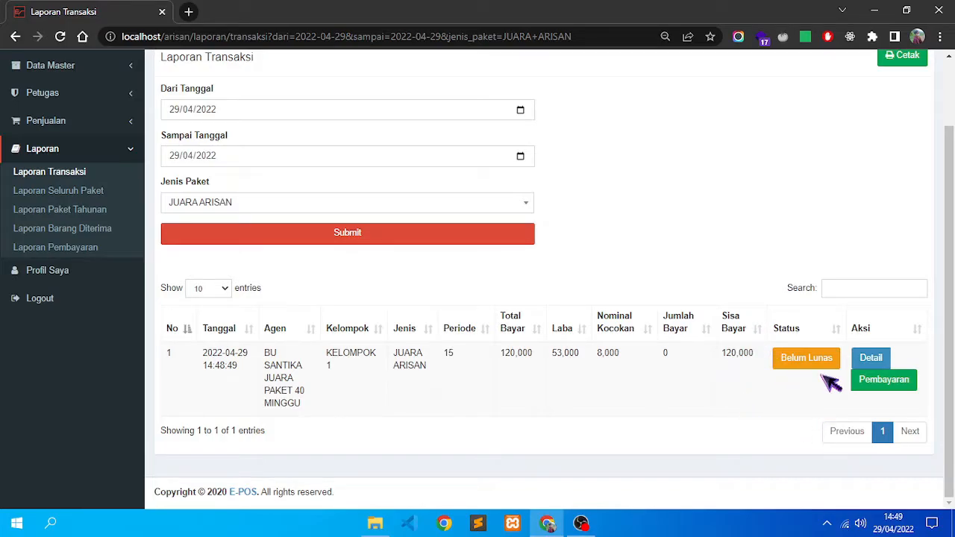
# Step: Open the filtered sale's detail and check the receipt status choices for SENDOOK BIASA
pyautogui.click(891, 364)
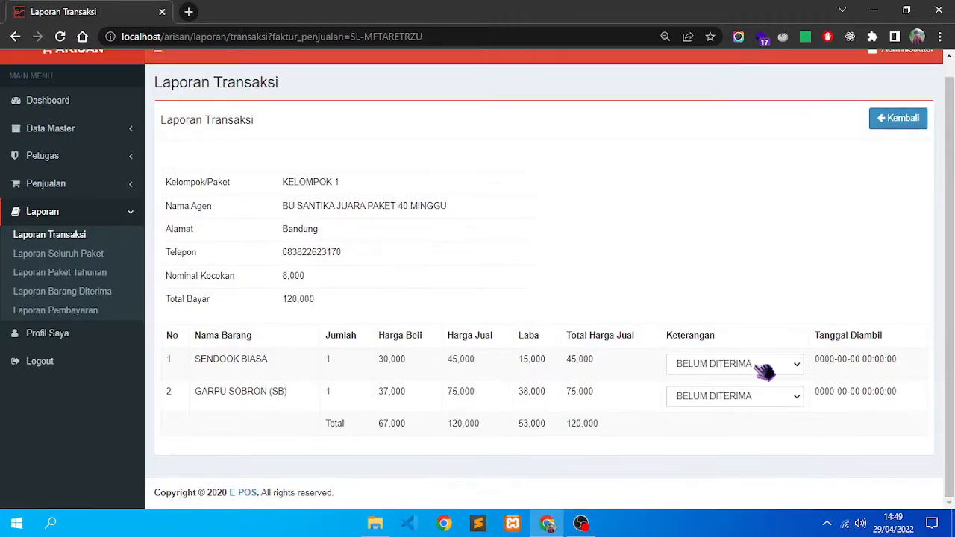
pyautogui.scroll(1, 644, 314)
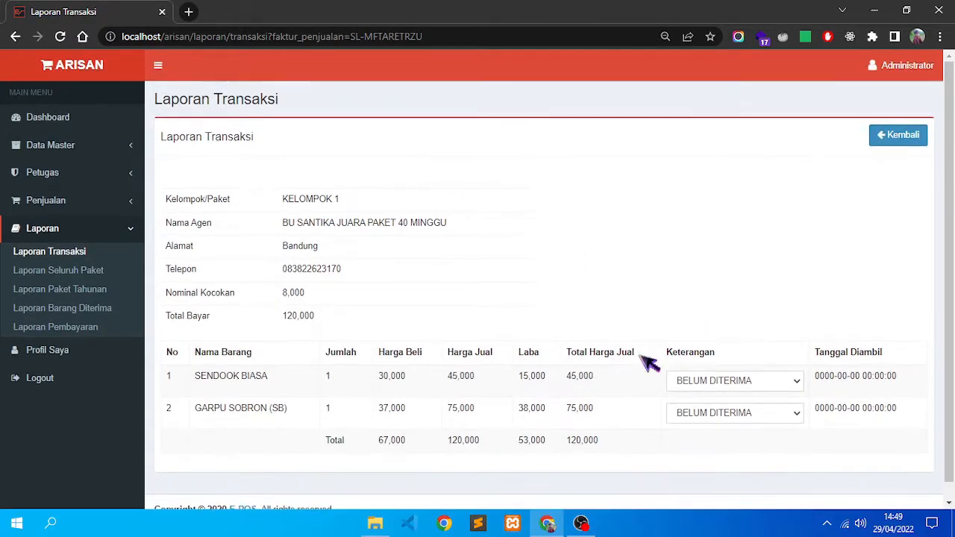
pyautogui.click(702, 383)
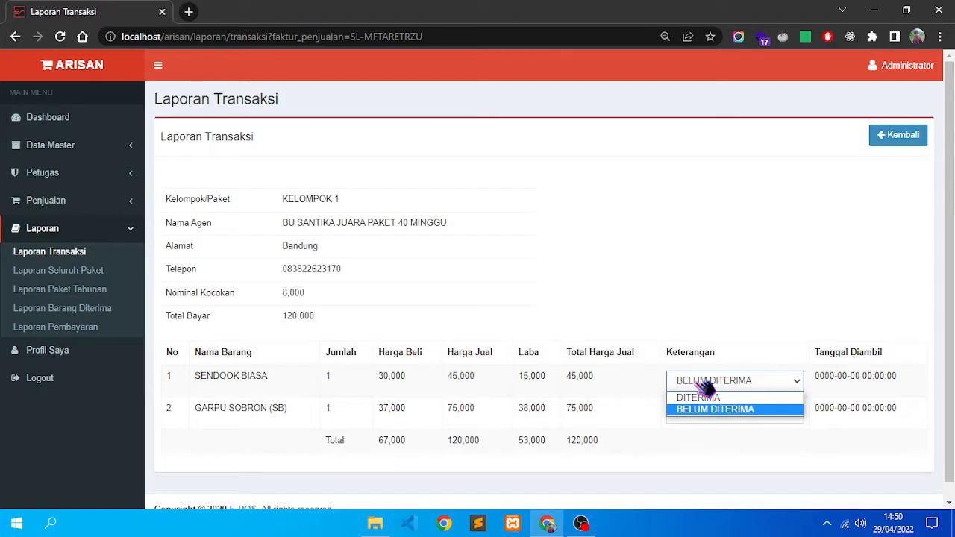
pyautogui.click(618, 321)
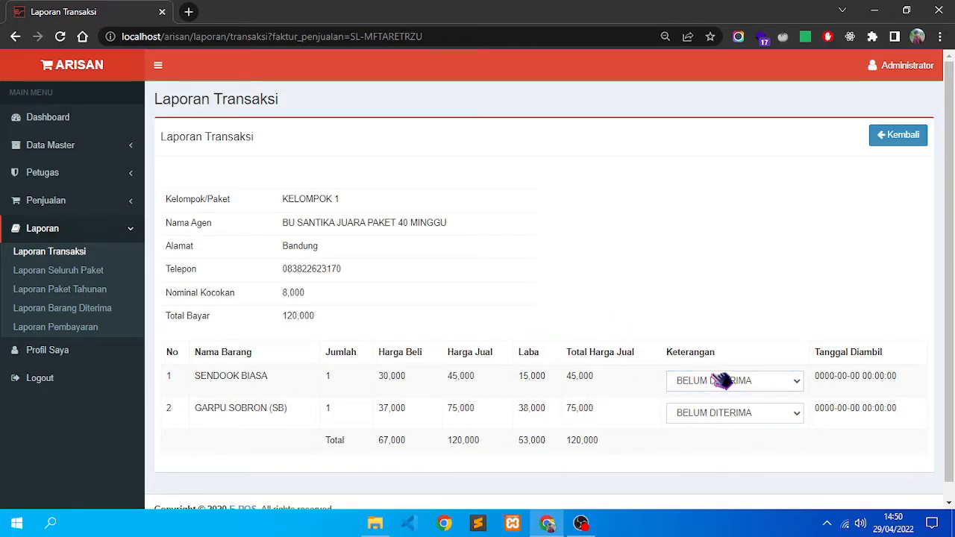
# Step: Try the status DITERIMA for the SENDOOK BIASA item, then set it back to BELUM DITERIMA
pyautogui.click(744, 385)
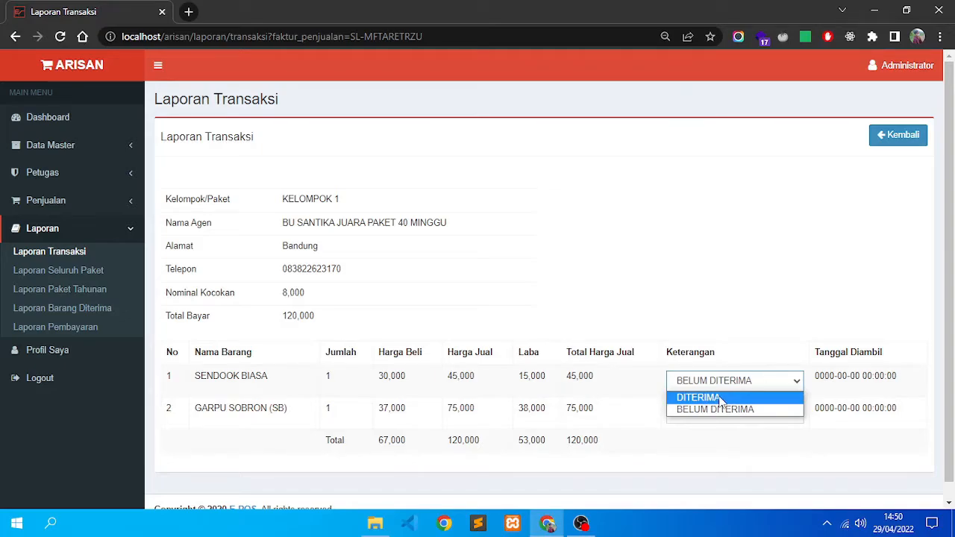
pyautogui.click(721, 398)
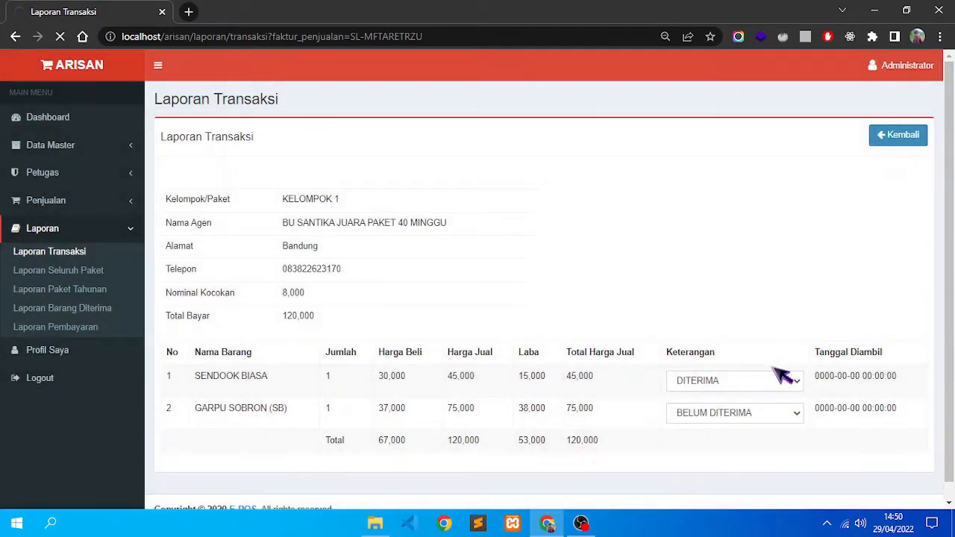
pyautogui.scroll(-1, 843, 388)
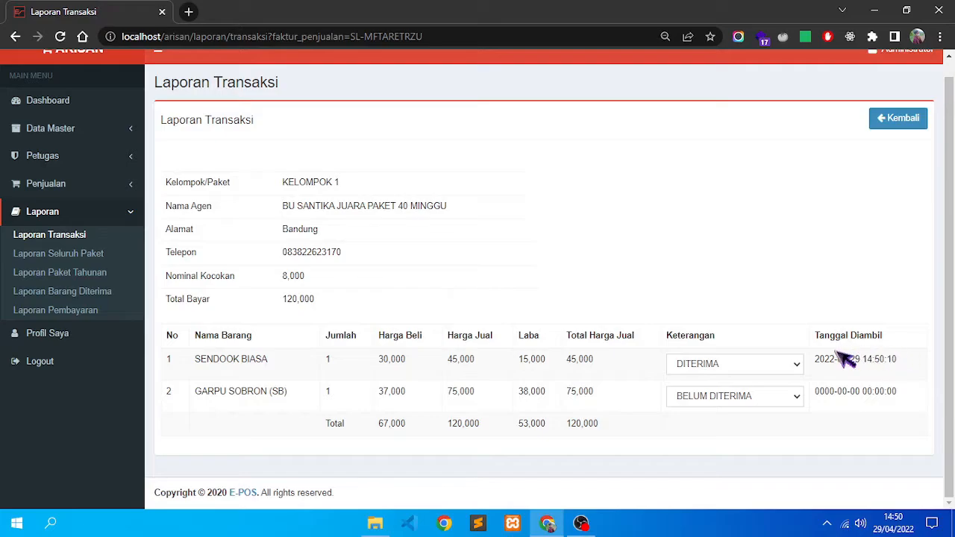
pyautogui.click(776, 364)
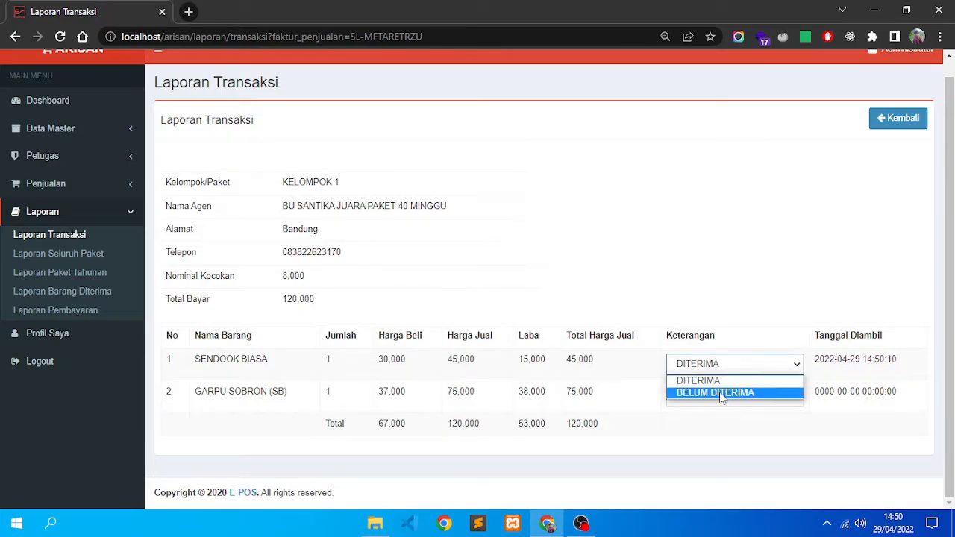
pyautogui.click(721, 392)
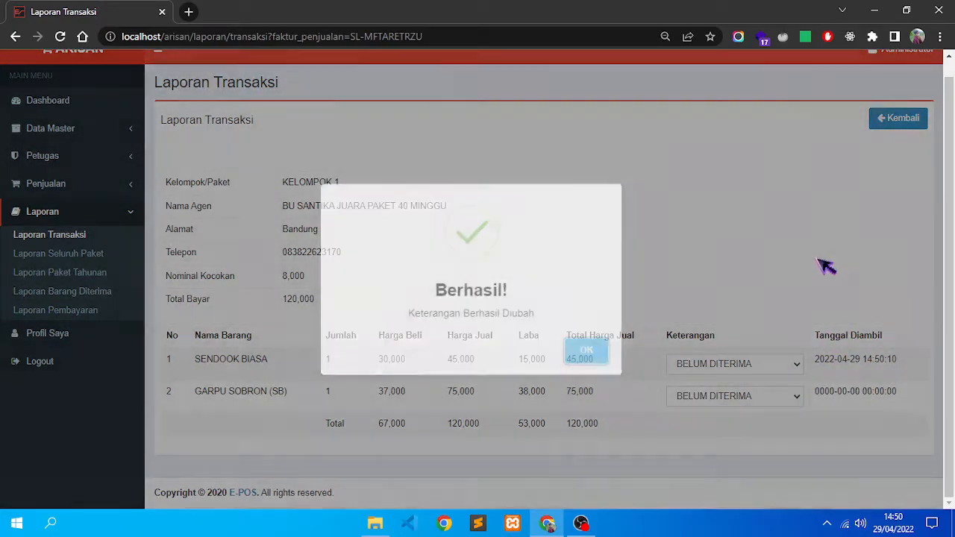
pyautogui.scroll(1, 851, 246)
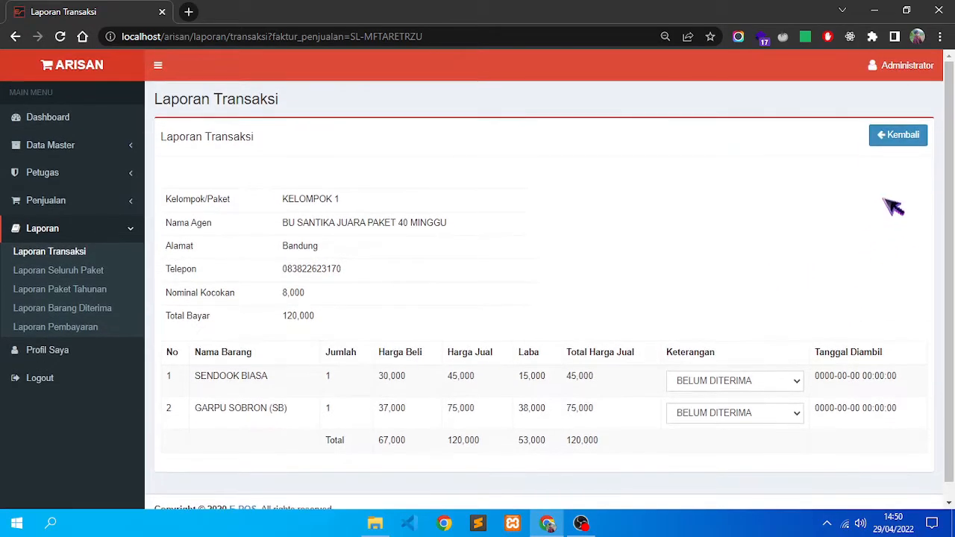
# Step: Return to the filtered transaction report and look over the sale's row and its actions
pyautogui.click(17, 37)
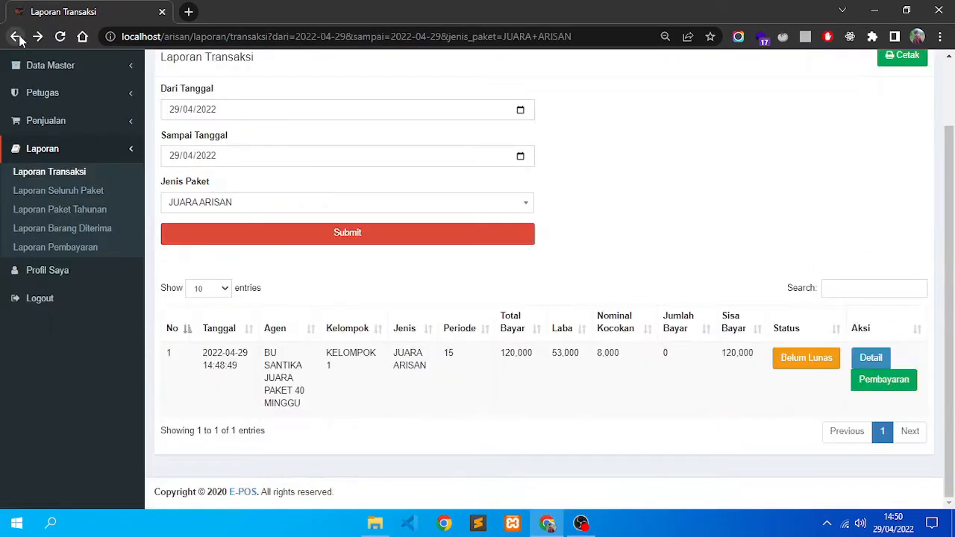
pyautogui.scroll(1, 903, 261)
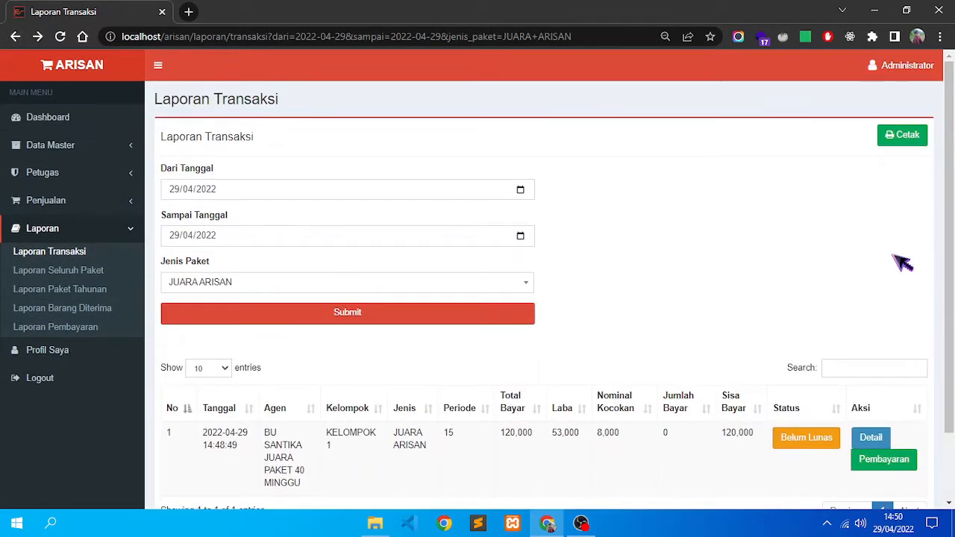
pyautogui.scroll(-1, 864, 358)
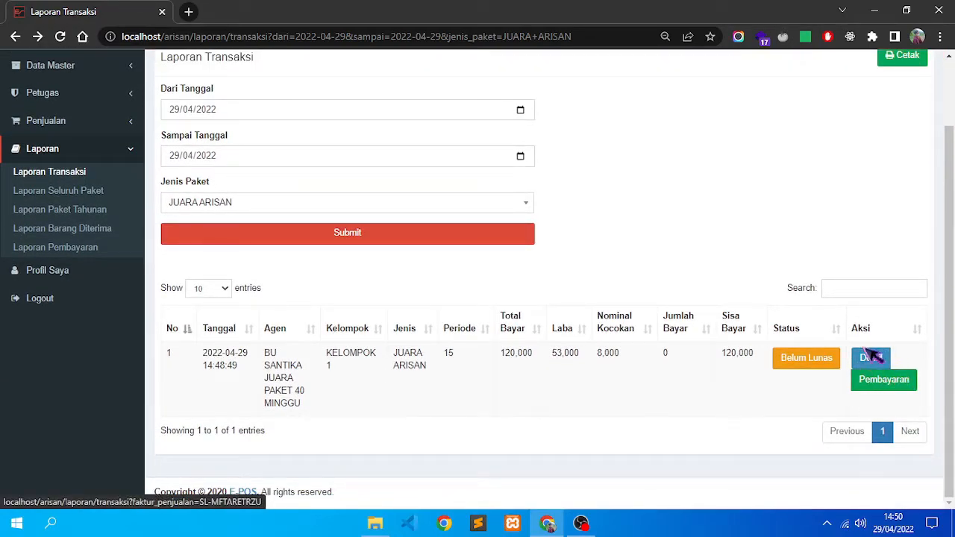
# Step: Open the sale's payment data and examine the instalment, status and total for every period
pyautogui.click(900, 382)
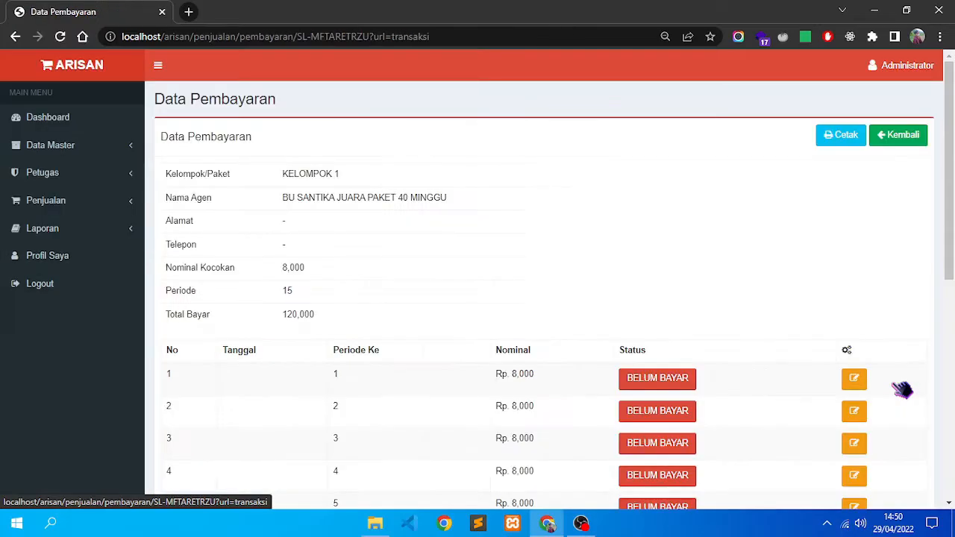
pyautogui.scroll(-6, 672, 321)
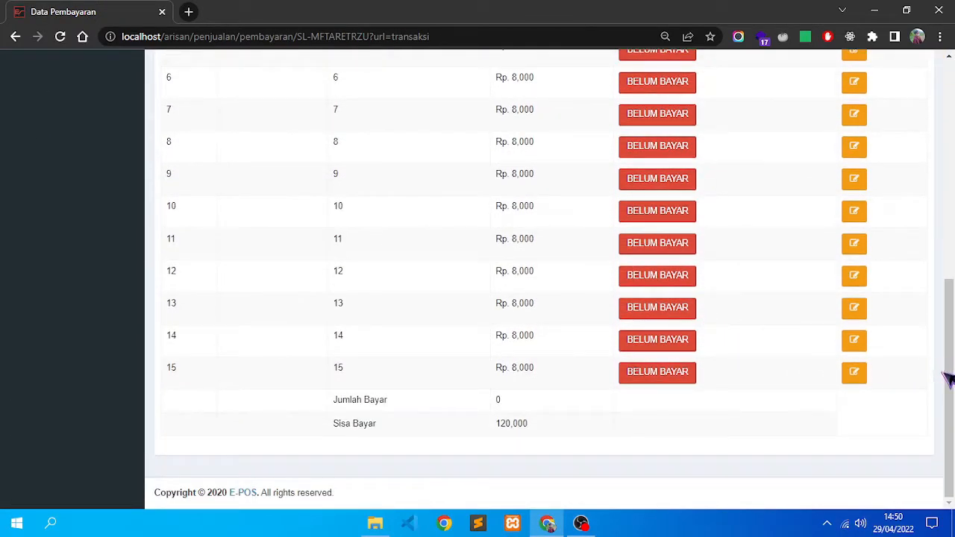
pyautogui.scroll(1, 277, 341)
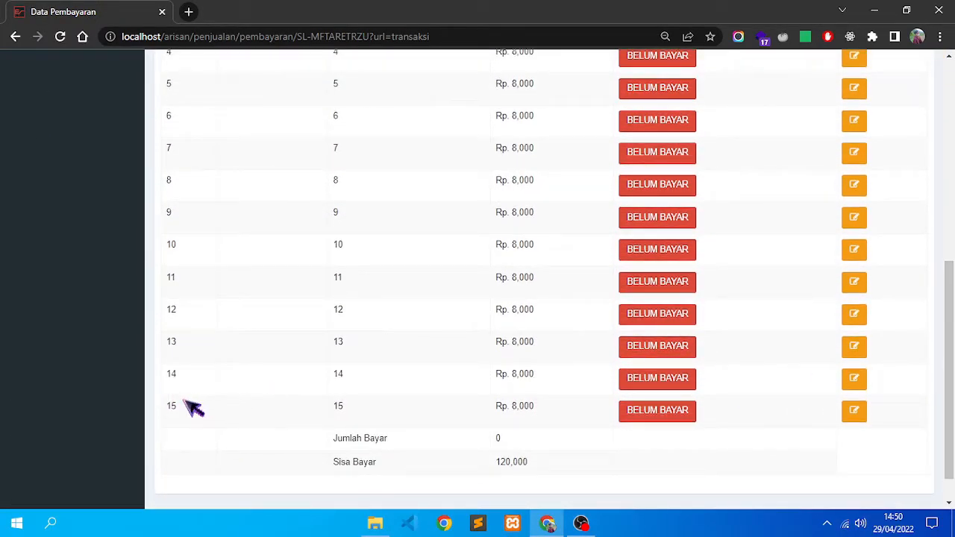
pyautogui.scroll(5, 192, 407)
pyautogui.scroll(-5, 196, 363)
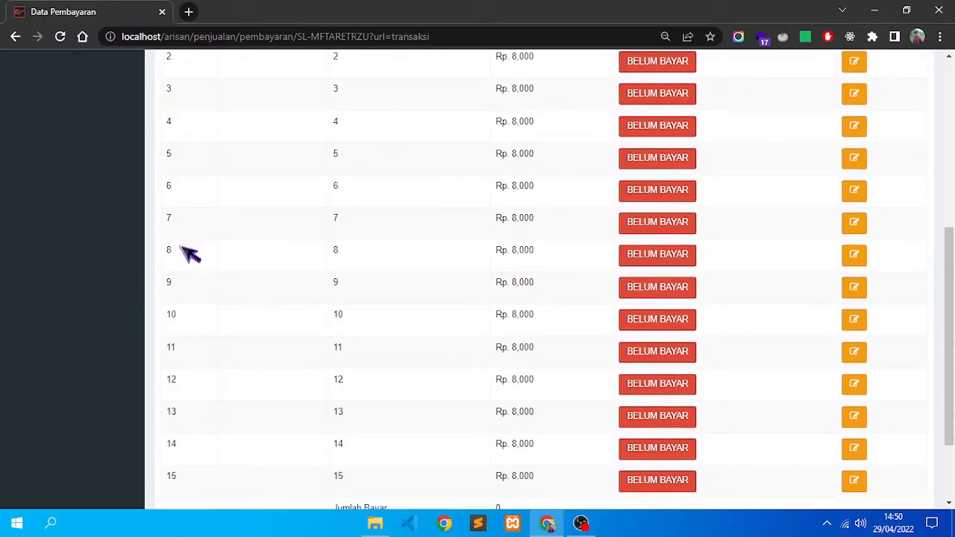
pyautogui.scroll(-2, 187, 320)
pyautogui.scroll(5, 752, 375)
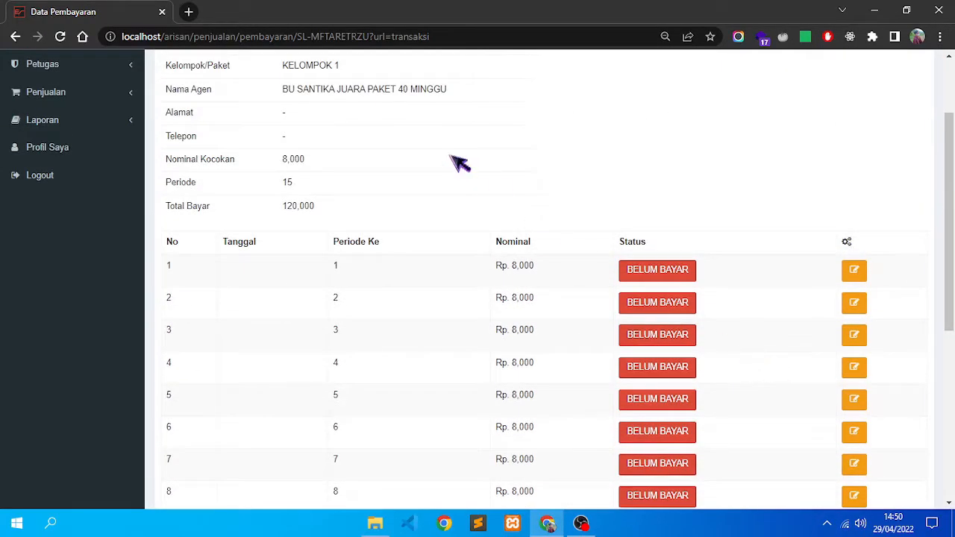
pyautogui.scroll(2, 451, 158)
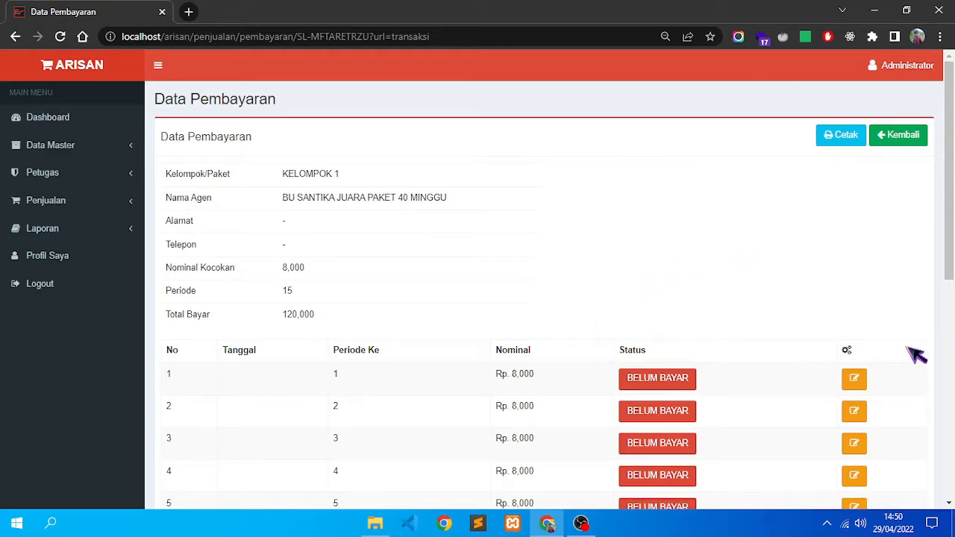
pyautogui.scroll(-1, 916, 356)
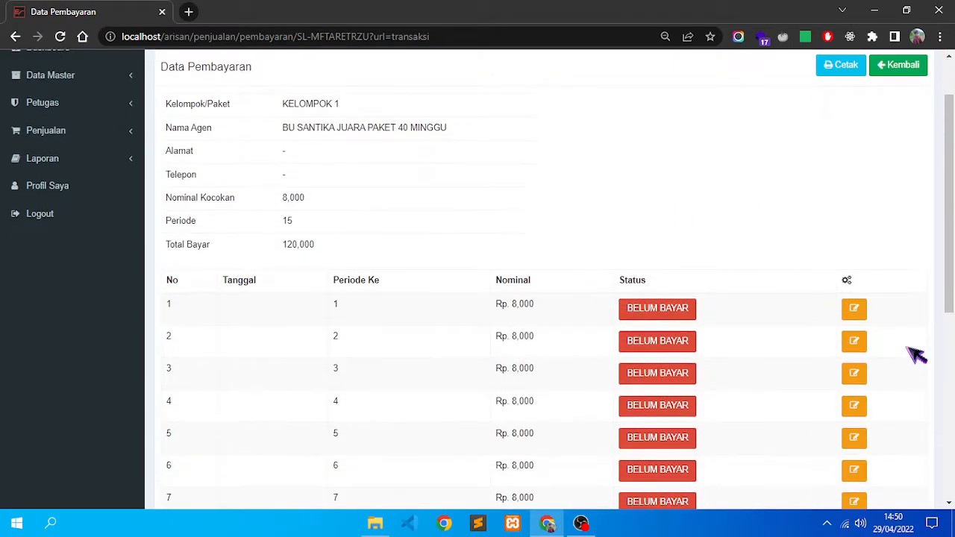
# Step: Record the period 1 instalment as SUDAH BAYAR with a nominal of 8000 dated 29/04/2022 14:48:49, and submit it
pyautogui.click(855, 309)
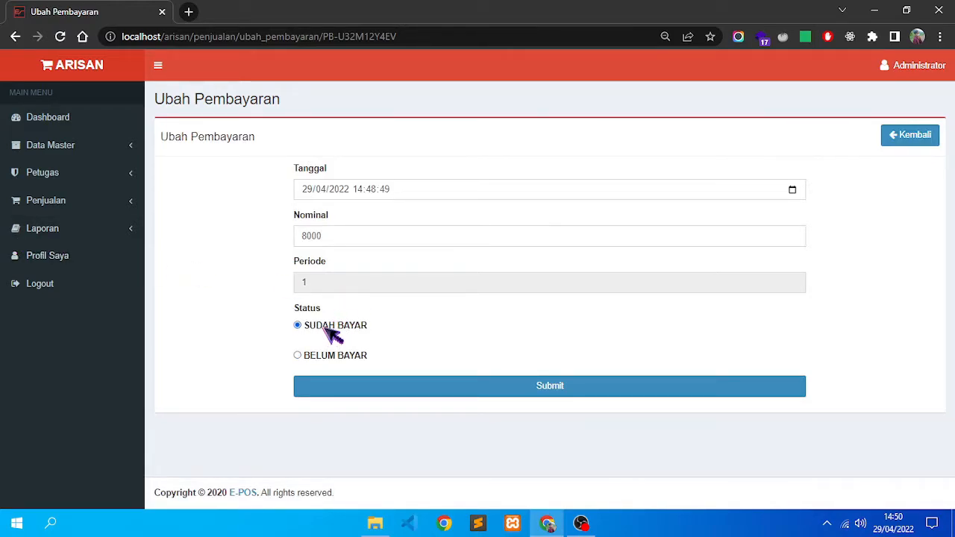
pyautogui.moveTo(334, 239); pyautogui.dragTo(286, 240)
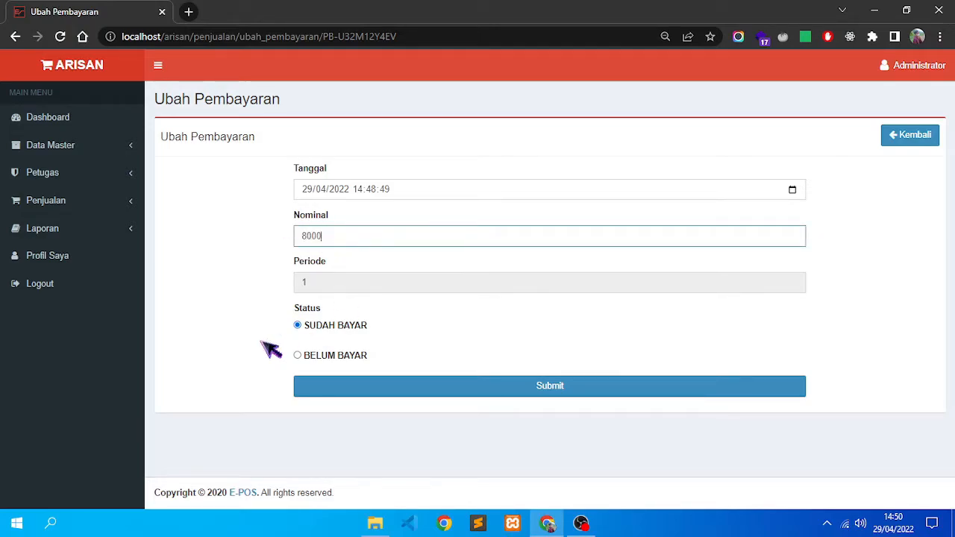
pyautogui.click(262, 312)
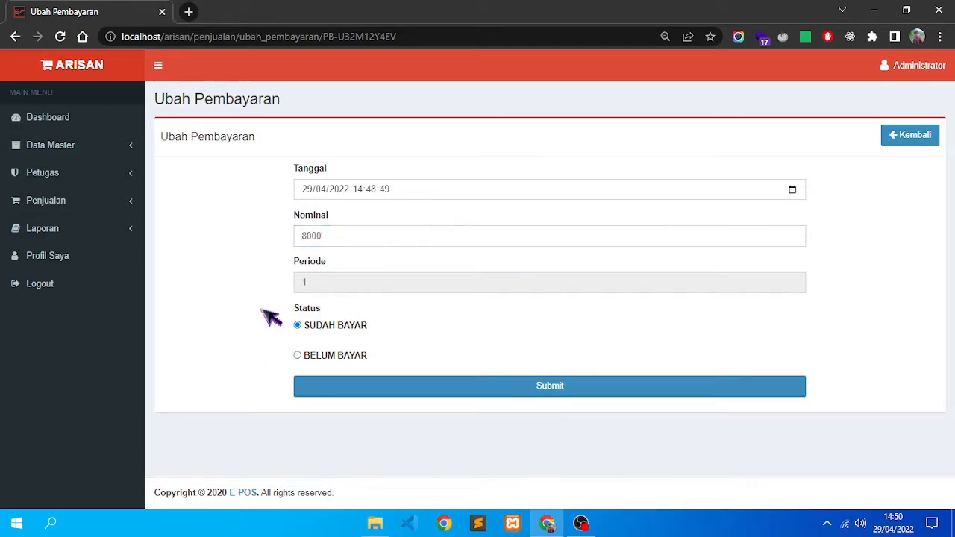
pyautogui.click(344, 241)
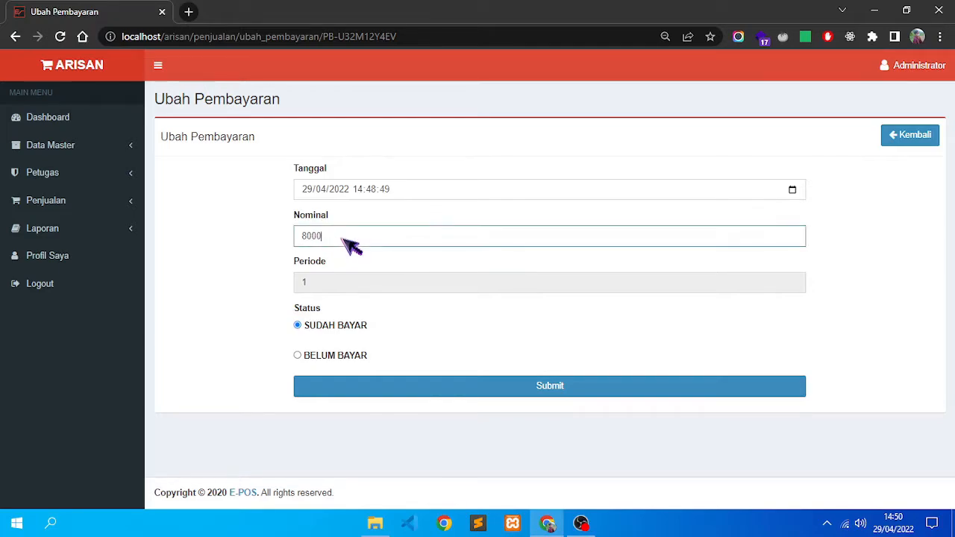
pyautogui.moveTo(334, 240); pyautogui.dragTo(284, 240)
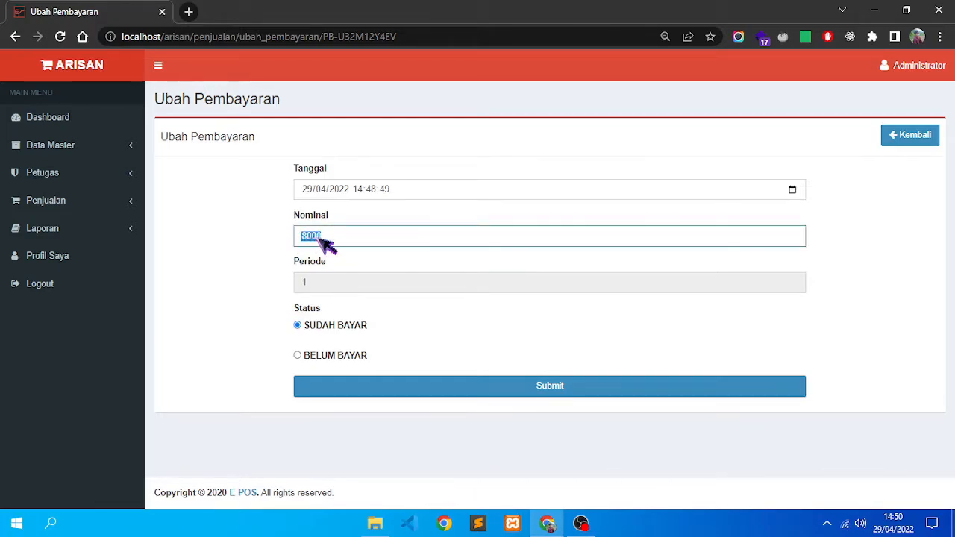
pyautogui.click(254, 246)
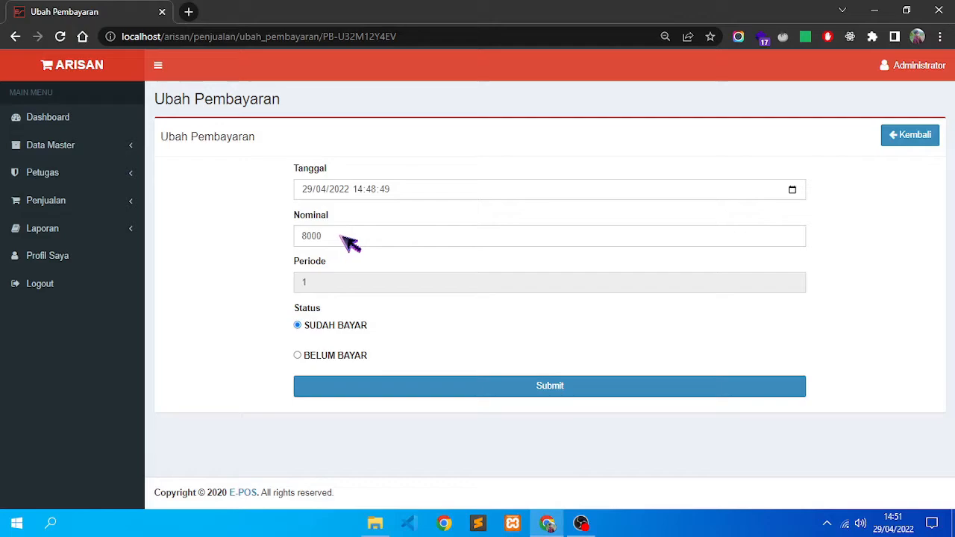
pyautogui.moveTo(349, 243); pyautogui.dragTo(302, 239)
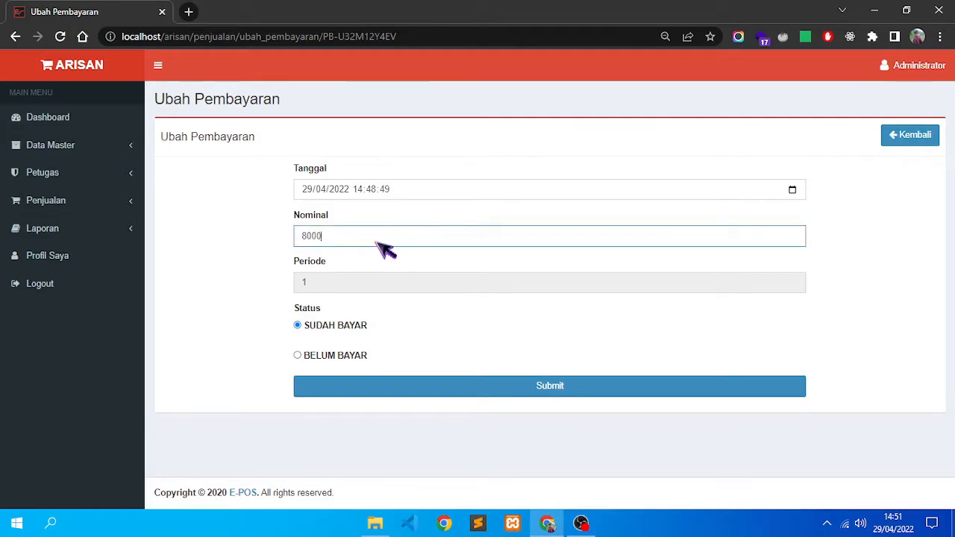
pyautogui.press('BackSpace')
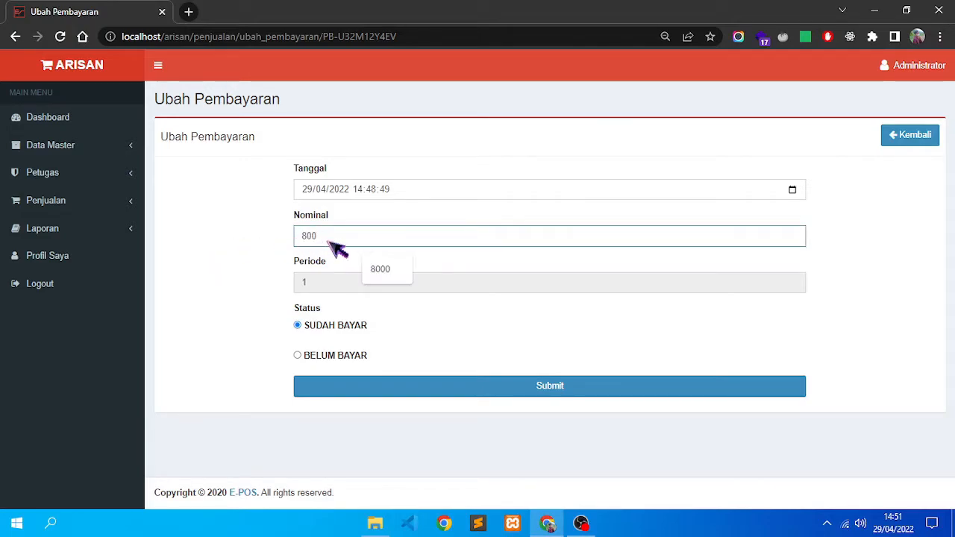
pyautogui.write('0')
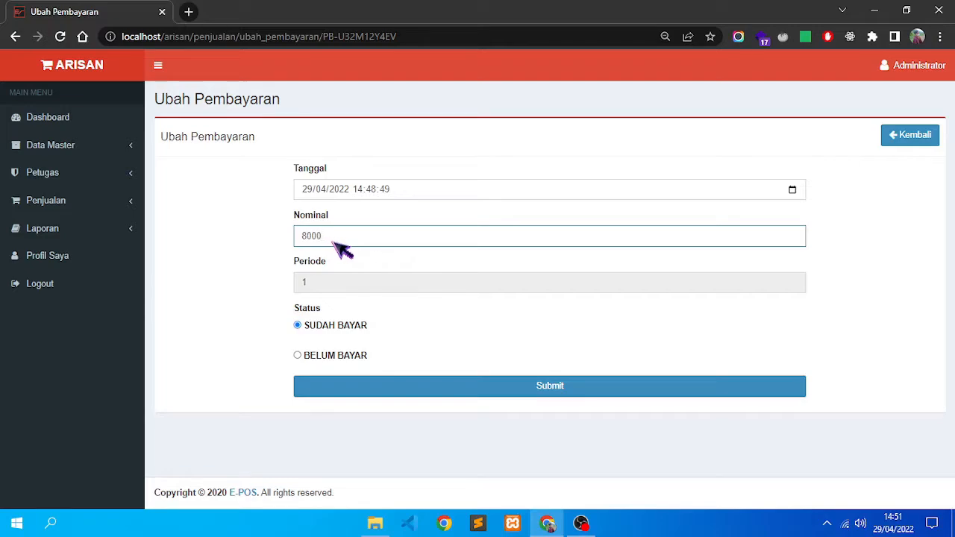
pyautogui.click(793, 191)
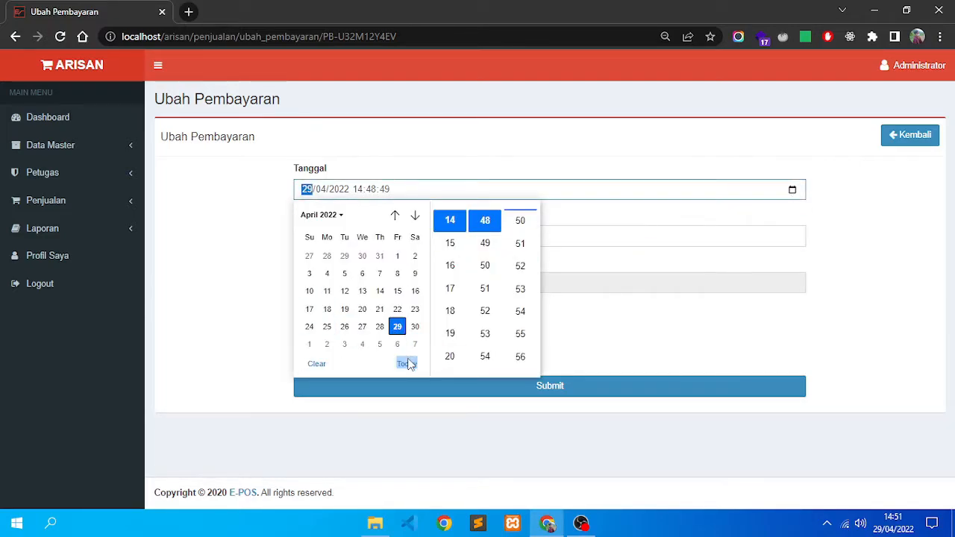
pyautogui.click(181, 220)
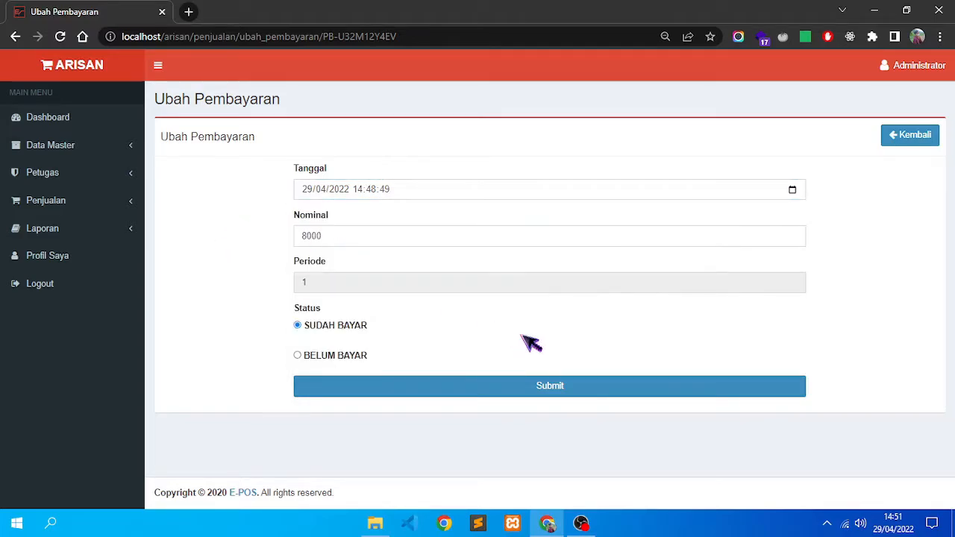
pyautogui.click(567, 386)
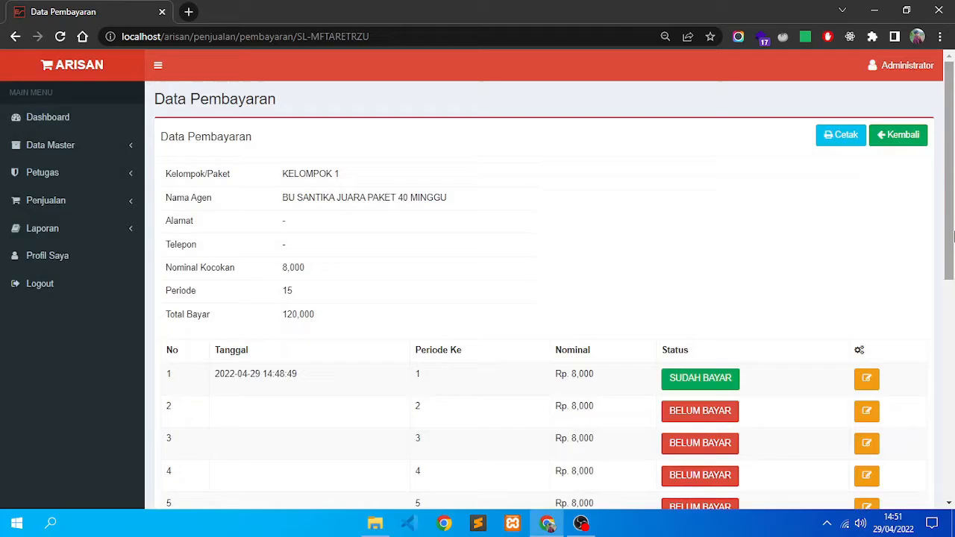
# Step: Examine the updated instalment list, checking period 1's date and status, the remaining periods and the Jumlah Bayar
pyautogui.moveTo(954, 217); pyautogui.dragTo(954, 232)
pyautogui.scroll(-1, 528, 269)
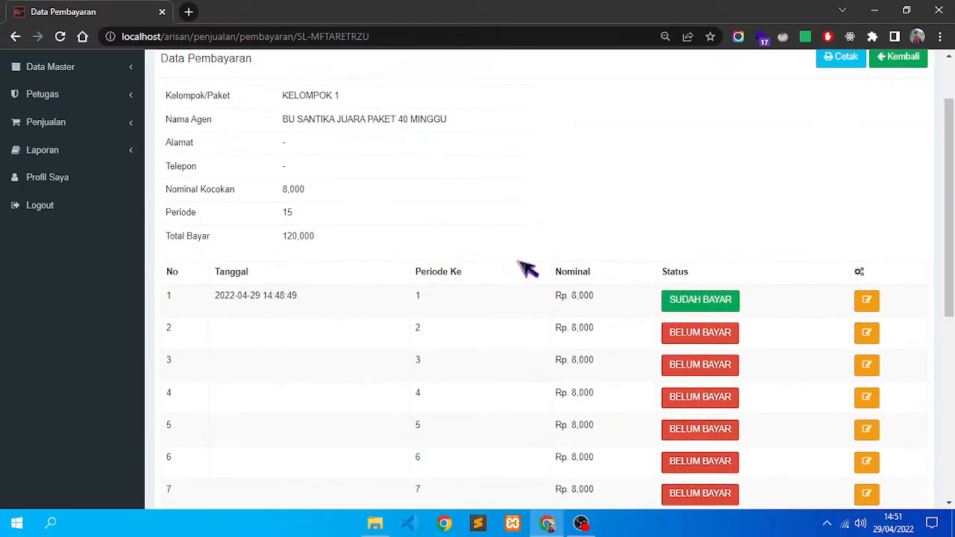
pyautogui.scroll(-4, 592, 303)
pyautogui.scroll(5, 593, 305)
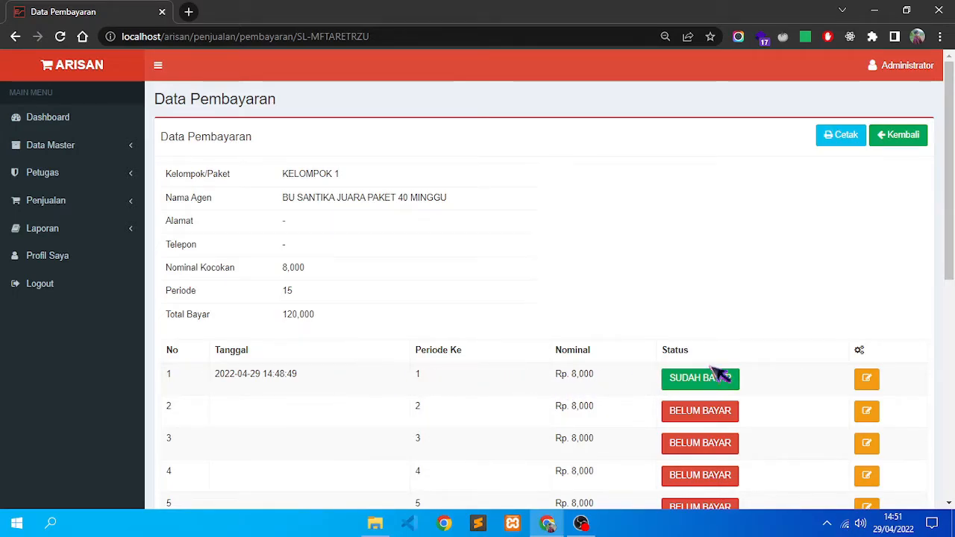
pyautogui.moveTo(953, 224); pyautogui.dragTo(952, 285)
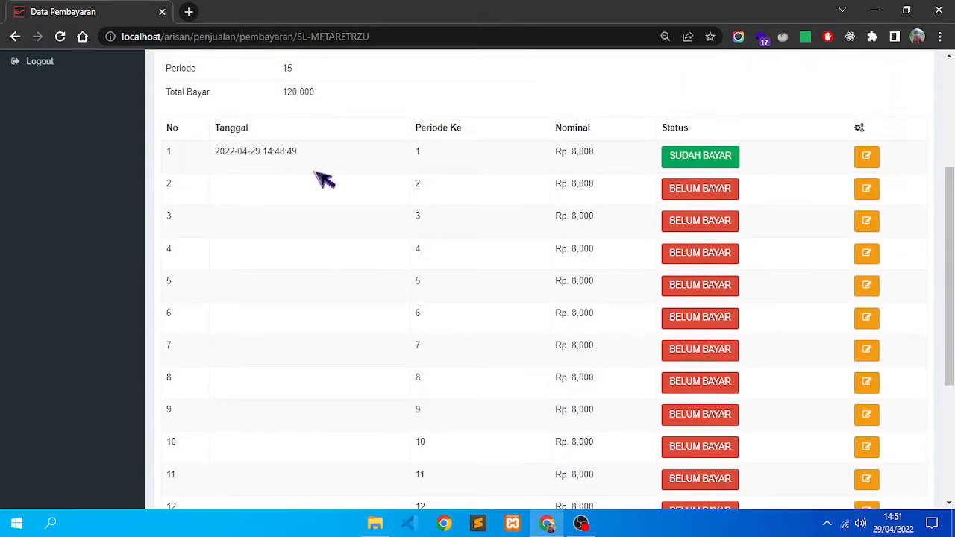
pyautogui.scroll(-2, 148, 317)
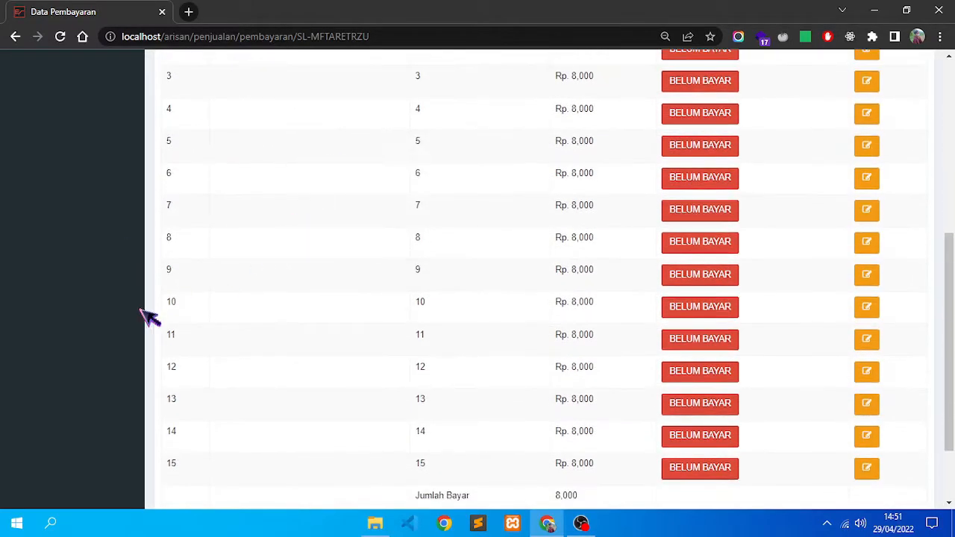
pyautogui.scroll(2, 187, 306)
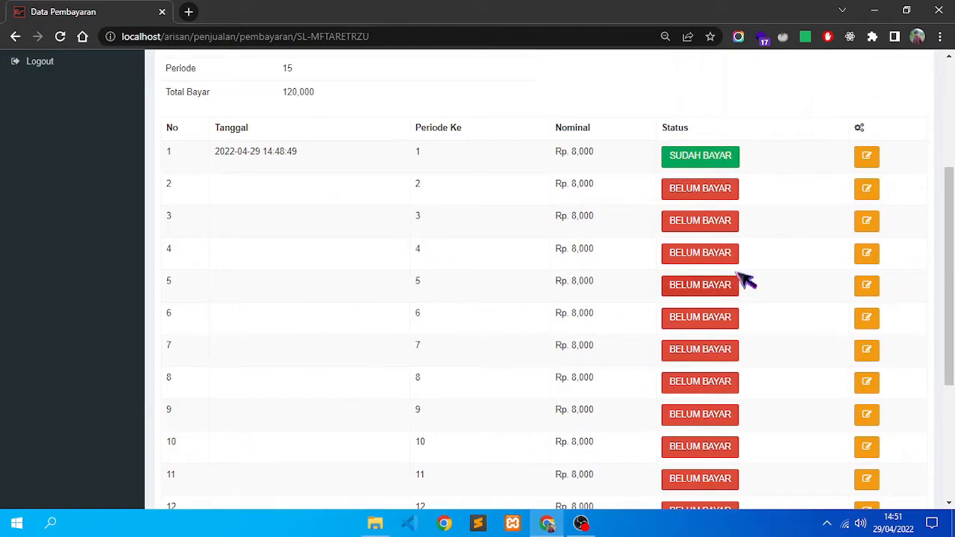
pyautogui.scroll(3, 886, 270)
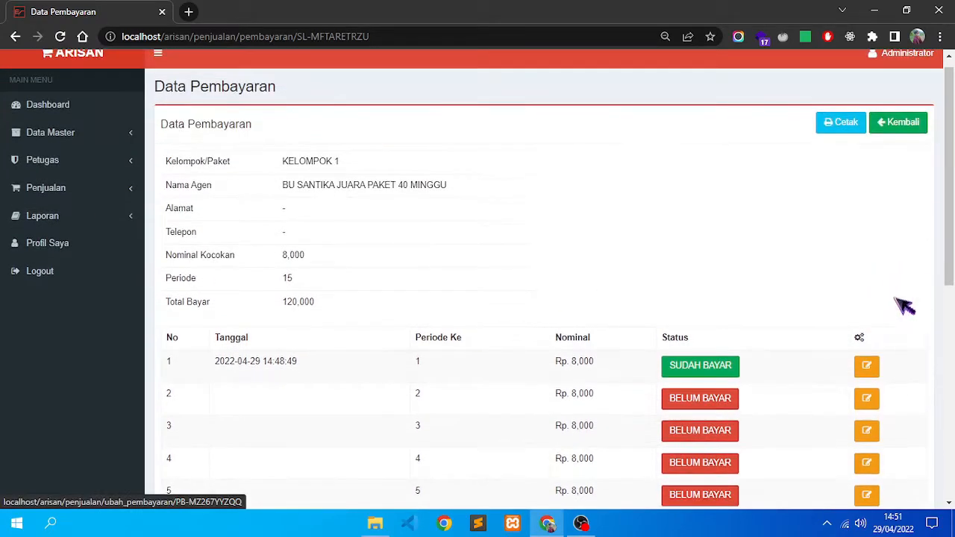
# Step: Set the status of the period 2 instalment to SUDAH BAYAR and submit the change
pyautogui.click(872, 395)
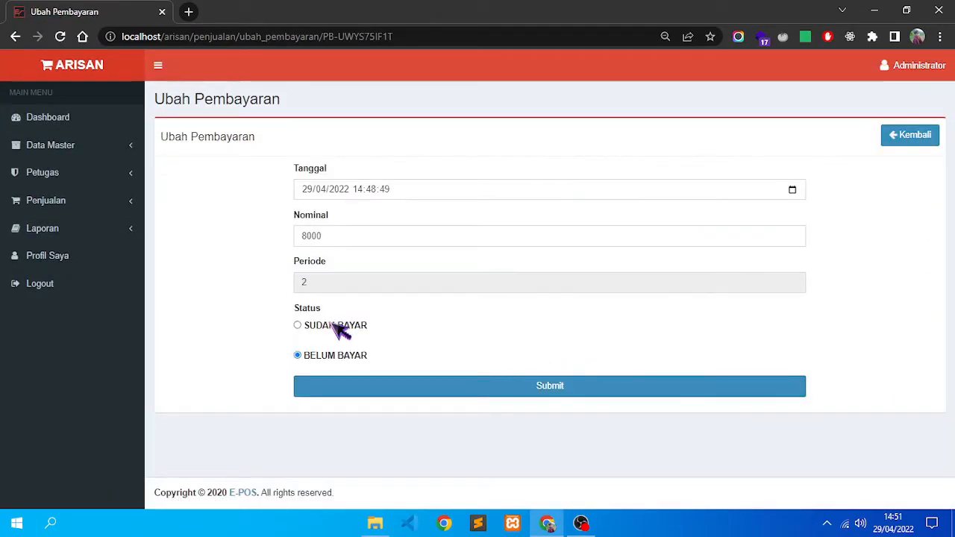
pyautogui.click(335, 327)
pyautogui.click(590, 391)
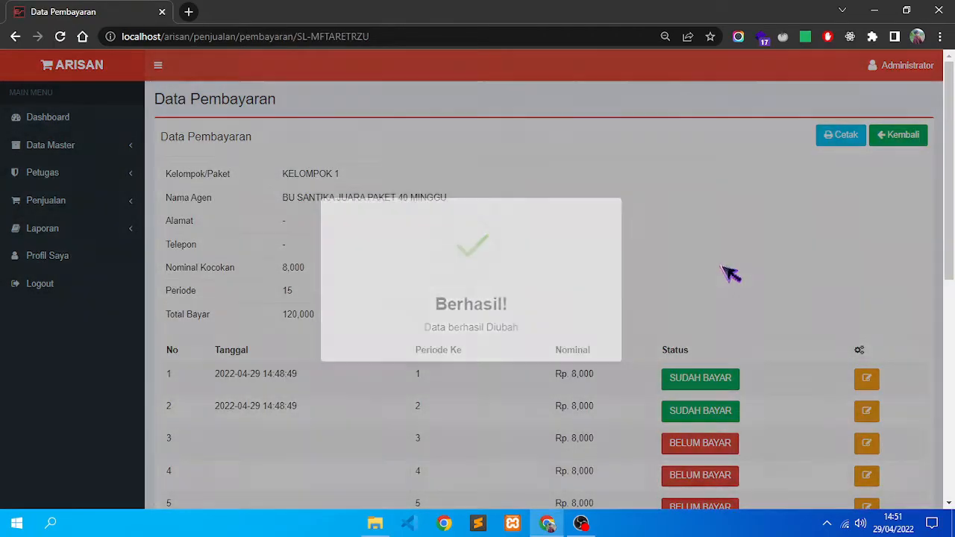
# Step: Compare the sale's Total Bayar with the Jumlah Bayar and Sisa Bayar listed beneath the instalments
pyautogui.scroll(-6, 757, 273)
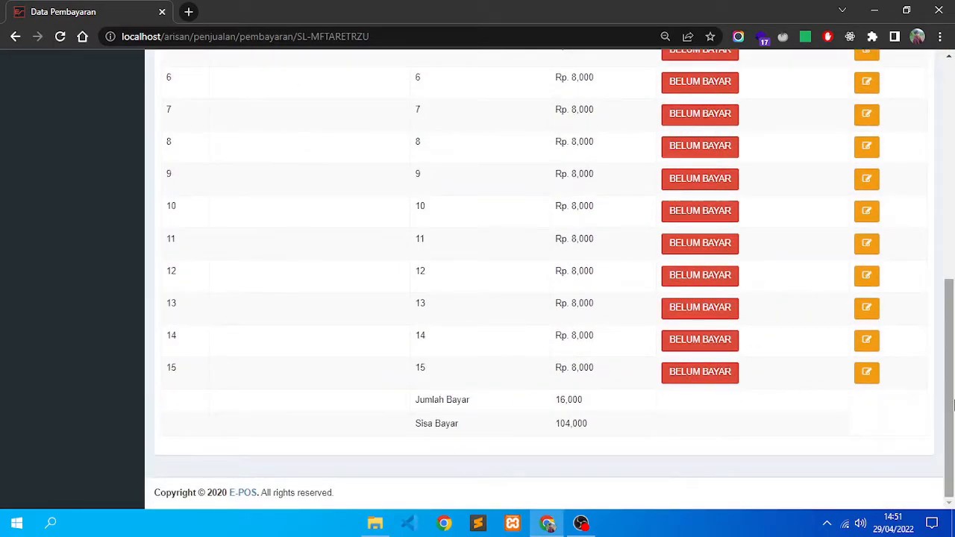
pyautogui.scroll(3, 470, 411)
pyautogui.scroll(-3, 448, 433)
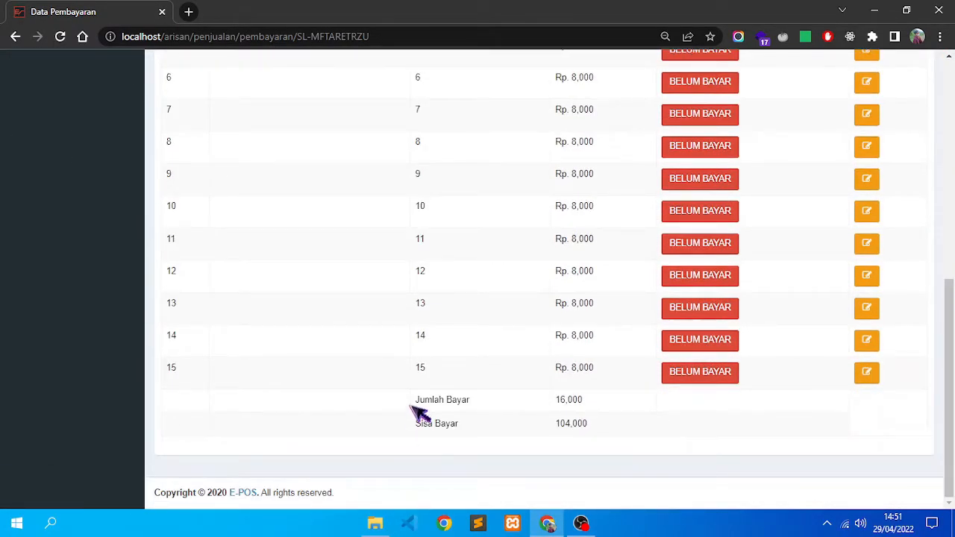
pyautogui.scroll(5, 418, 410)
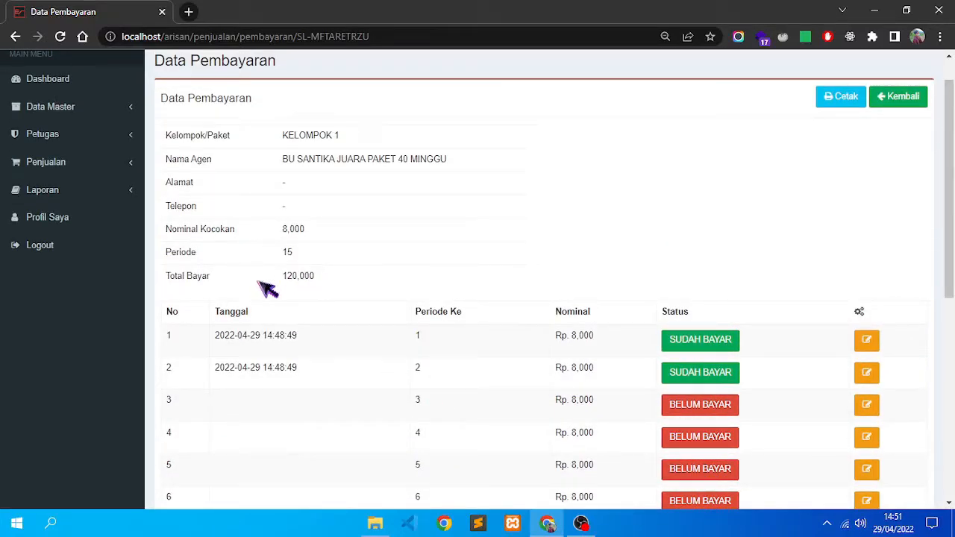
pyautogui.moveTo(321, 278); pyautogui.dragTo(277, 279)
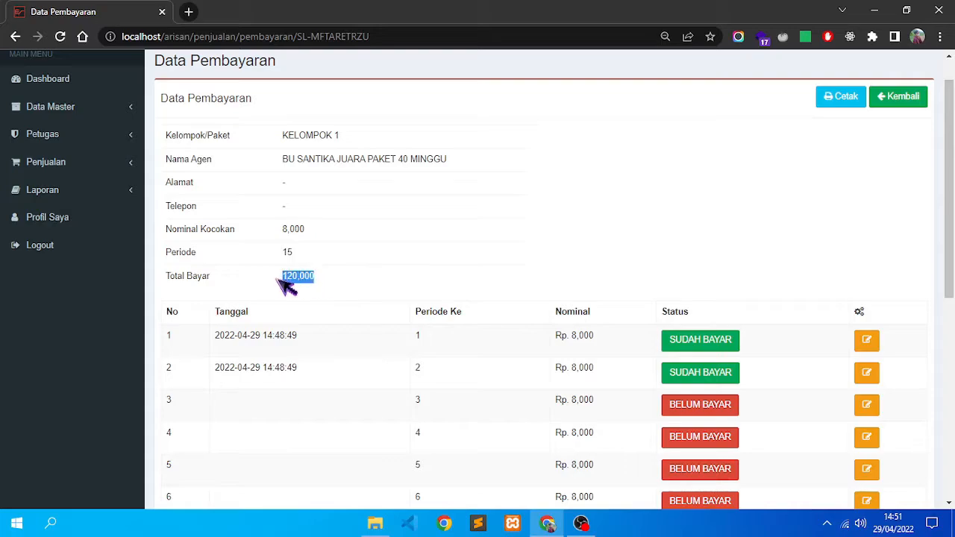
pyautogui.click(858, 209)
pyautogui.moveTo(952, 261); pyautogui.dragTo(952, 447)
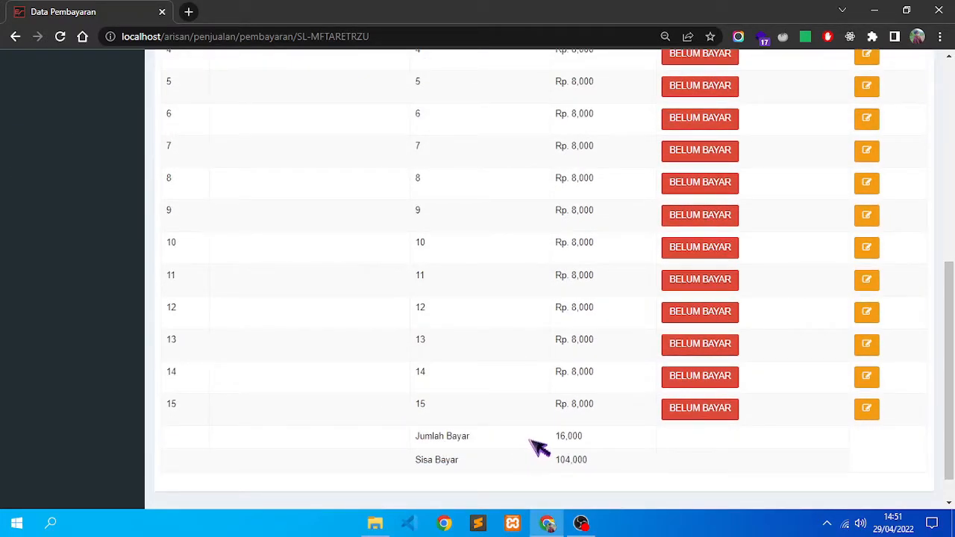
pyautogui.scroll(-1, 776, 444)
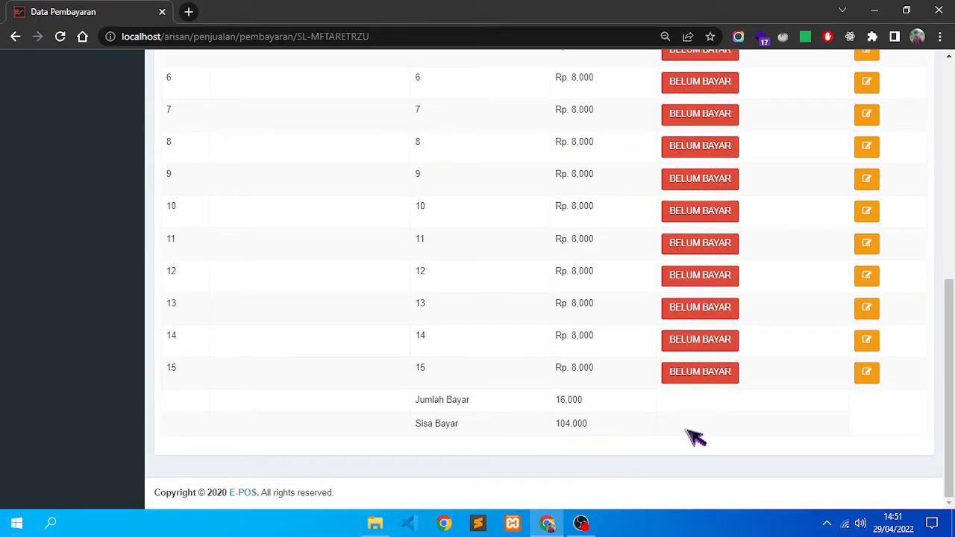
# Step: Check the status of every period against the Sisa Bayar amount at the end of the instalment table
pyautogui.scroll(2, 936, 423)
pyautogui.scroll(-2, 934, 421)
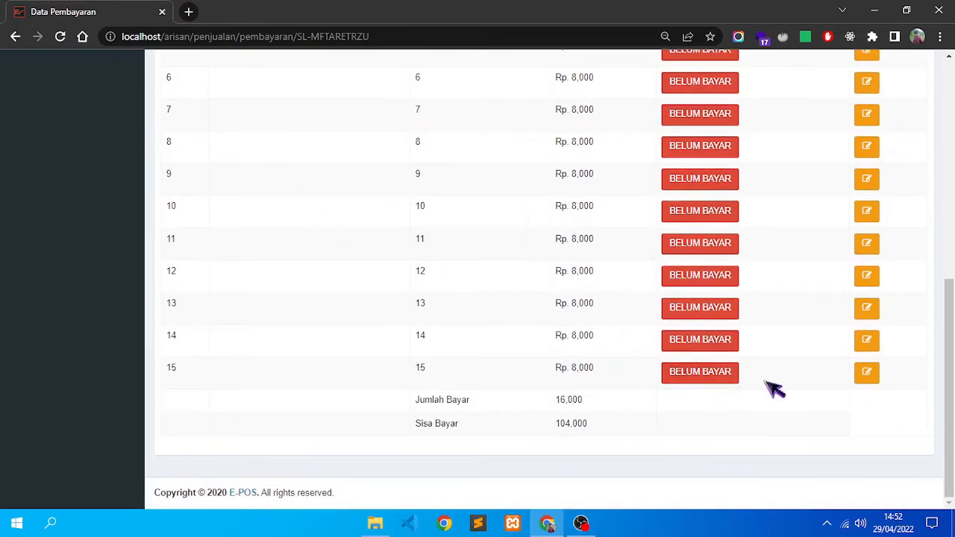
pyautogui.scroll(6, 690, 427)
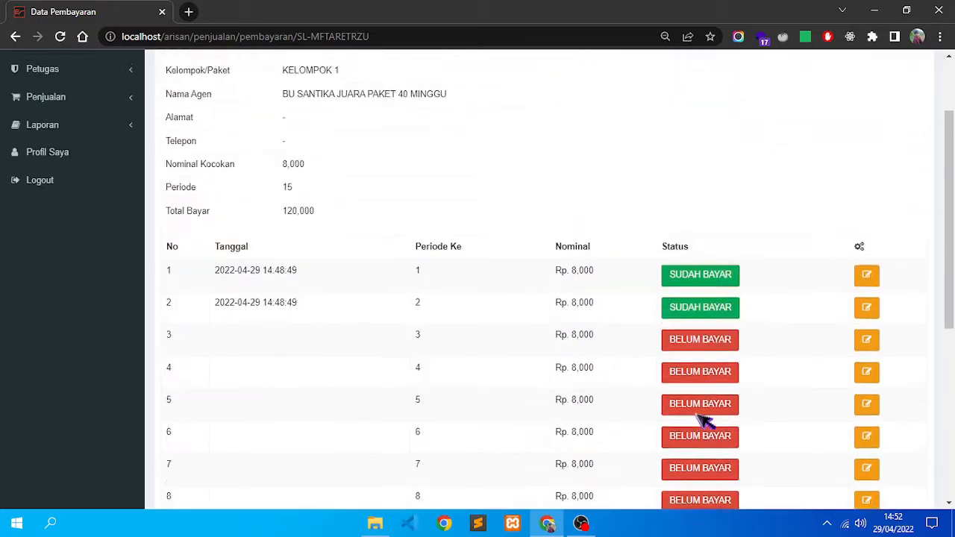
pyautogui.scroll(-6, 694, 314)
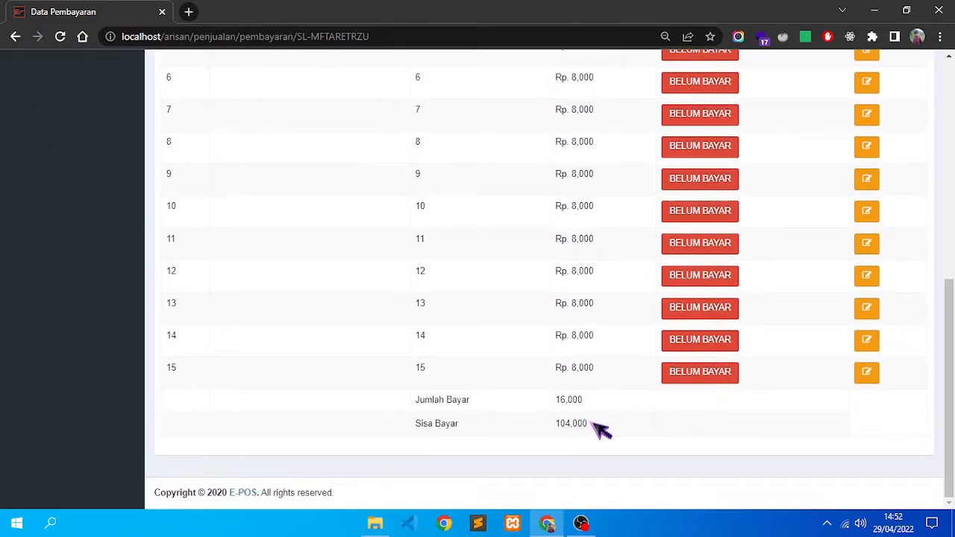
pyautogui.doubleClick(575, 424)
pyautogui.click(676, 430)
# Step: Open the print preview of the sale's payment data and look through its pages
pyautogui.scroll(6, 702, 403)
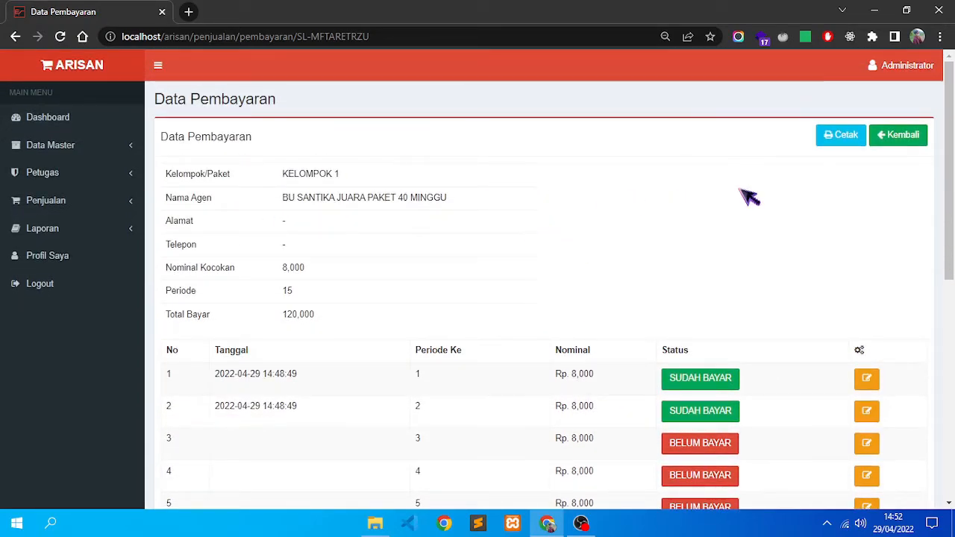
pyautogui.click(843, 142)
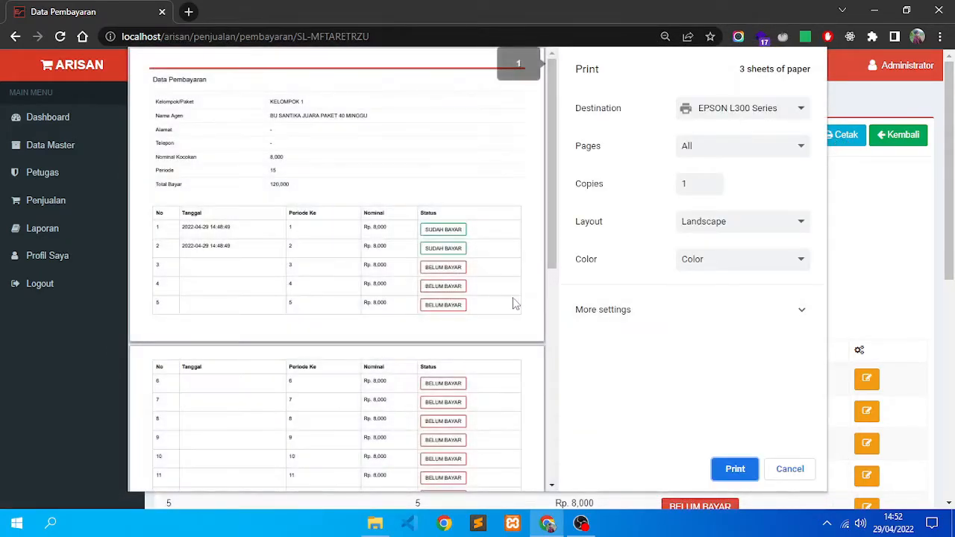
pyautogui.scroll(-10, 500, 295)
pyautogui.scroll(5, 485, 292)
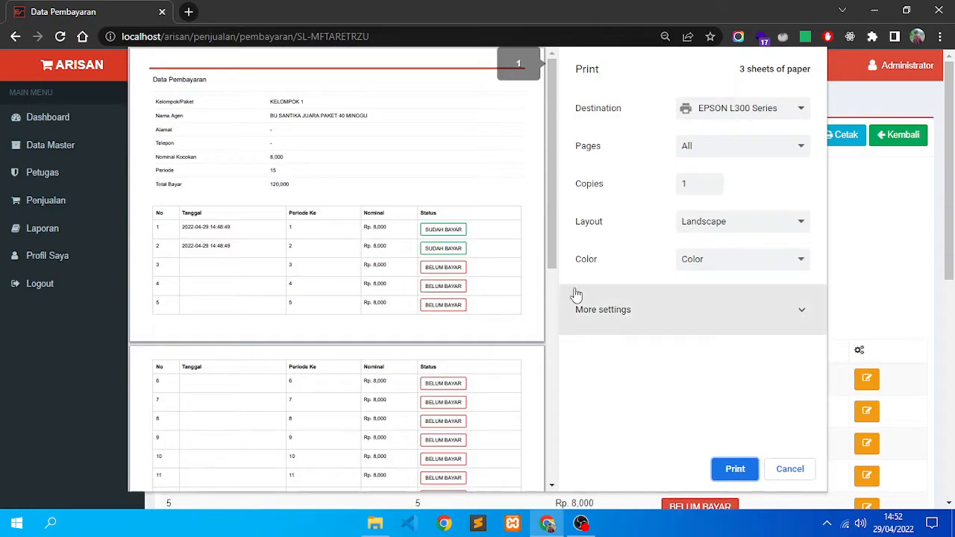
pyautogui.scroll(2, 384, 286)
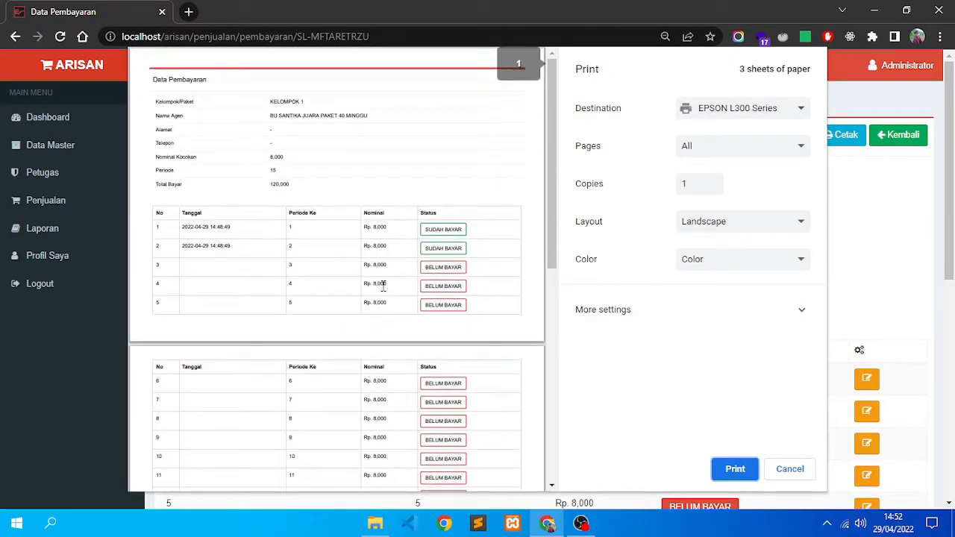
# Step: Preview the payment printout in Portrait layout, look through its pages, and cancel the printing
pyautogui.click(798, 223)
pyautogui.click(707, 238)
pyautogui.scroll(-1, 426, 273)
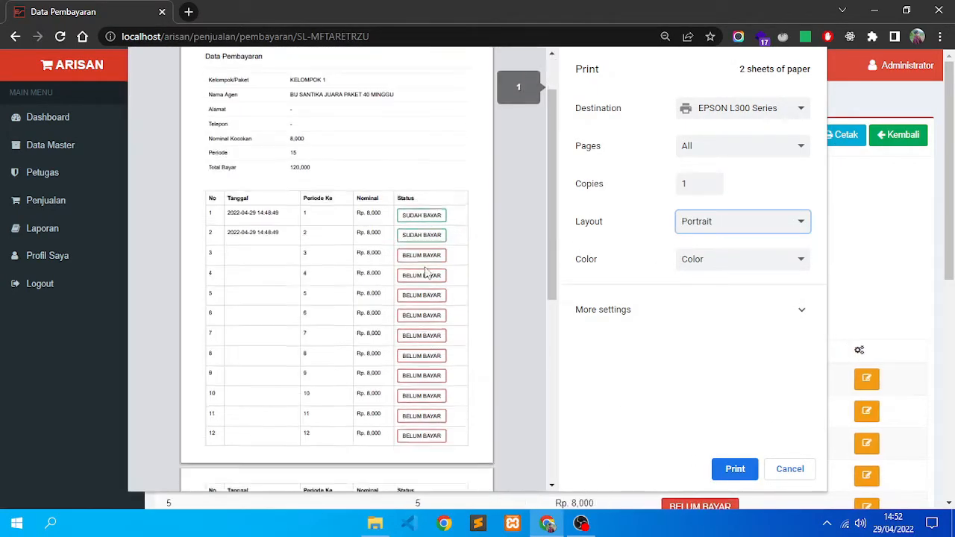
pyautogui.scroll(-5, 426, 273)
pyautogui.scroll(5, 335, 313)
pyautogui.scroll(-5, 335, 313)
pyautogui.click(789, 469)
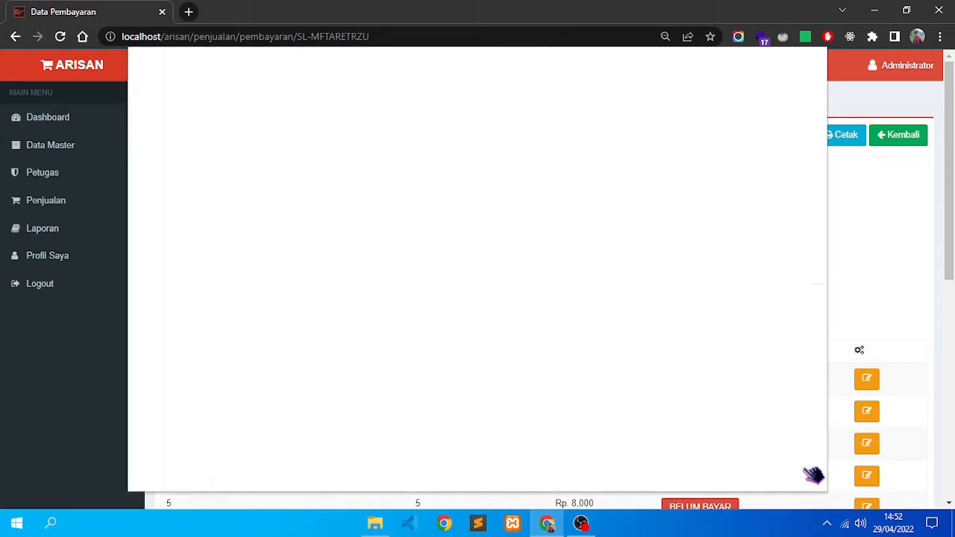
# Step: Open the Laporan Seluruh Paket report and set both Dari Tanggal and Sampai Tanggal to 29/04/2022
pyautogui.click(105, 231)
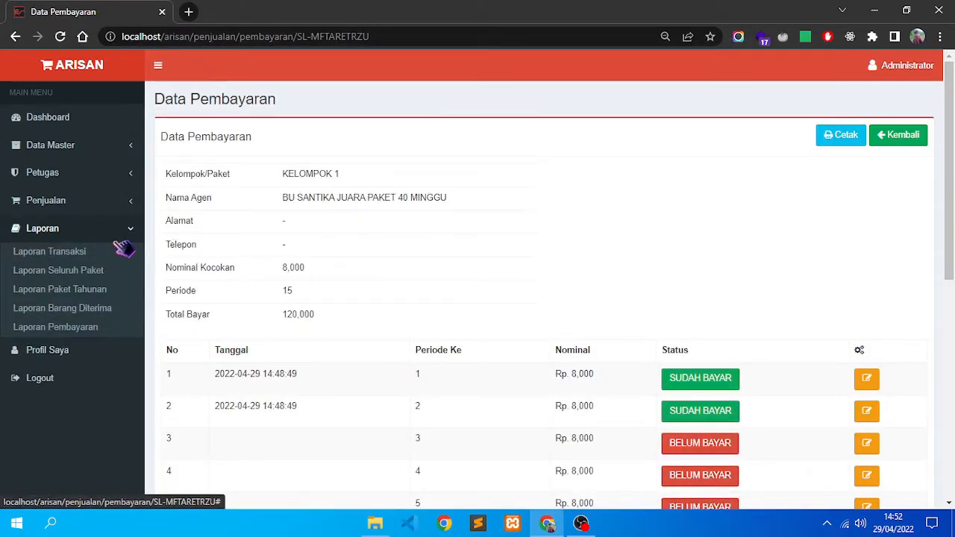
pyautogui.click(105, 270)
pyautogui.scroll(-1, 426, 242)
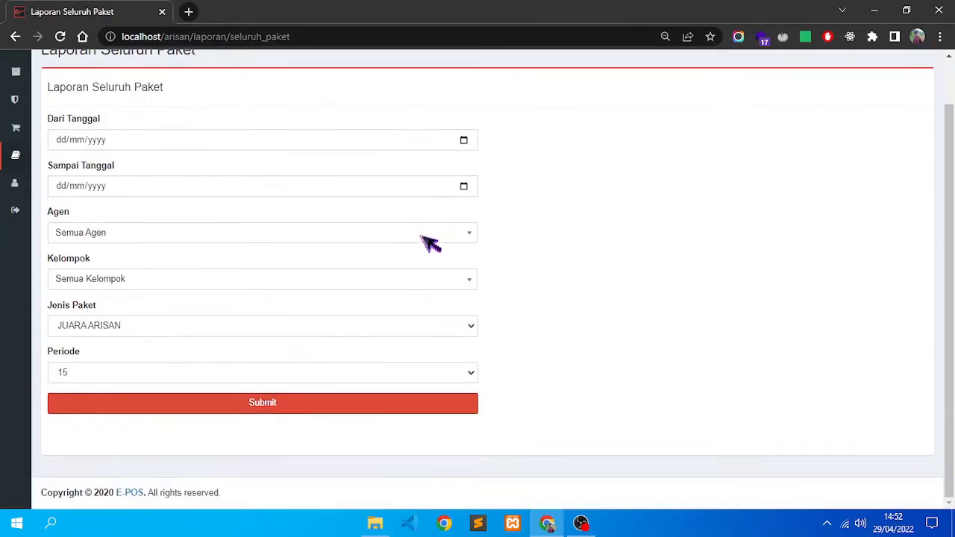
pyautogui.click(463, 142)
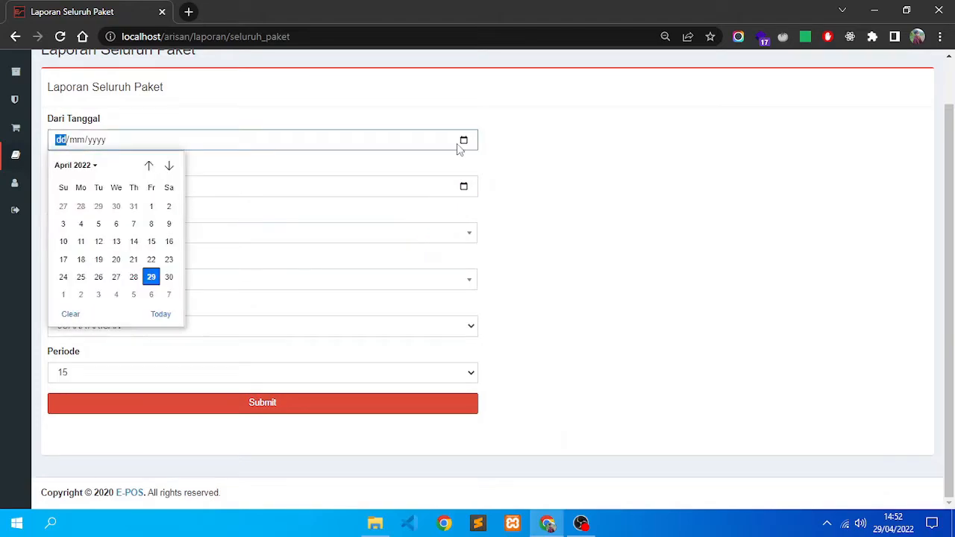
pyautogui.click(179, 310)
pyautogui.click(464, 188)
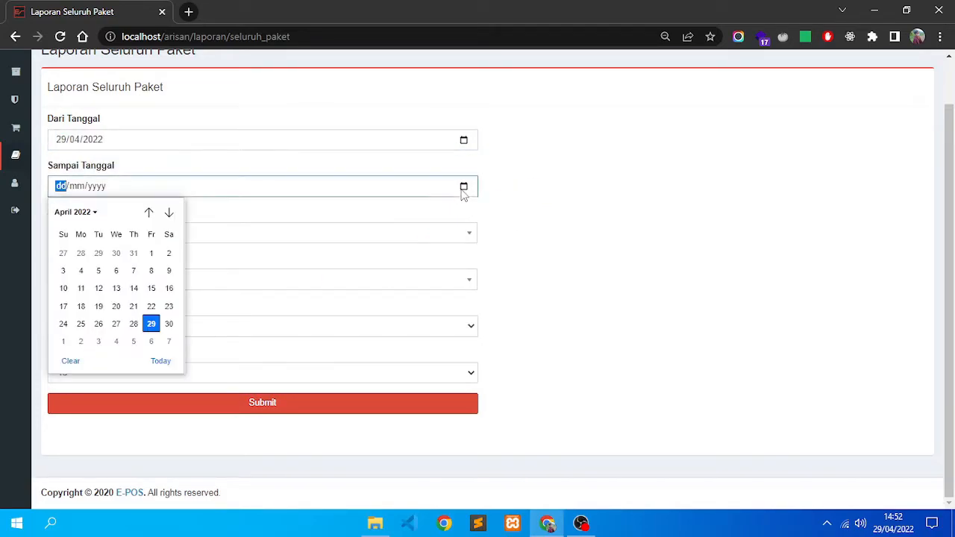
pyautogui.click(160, 358)
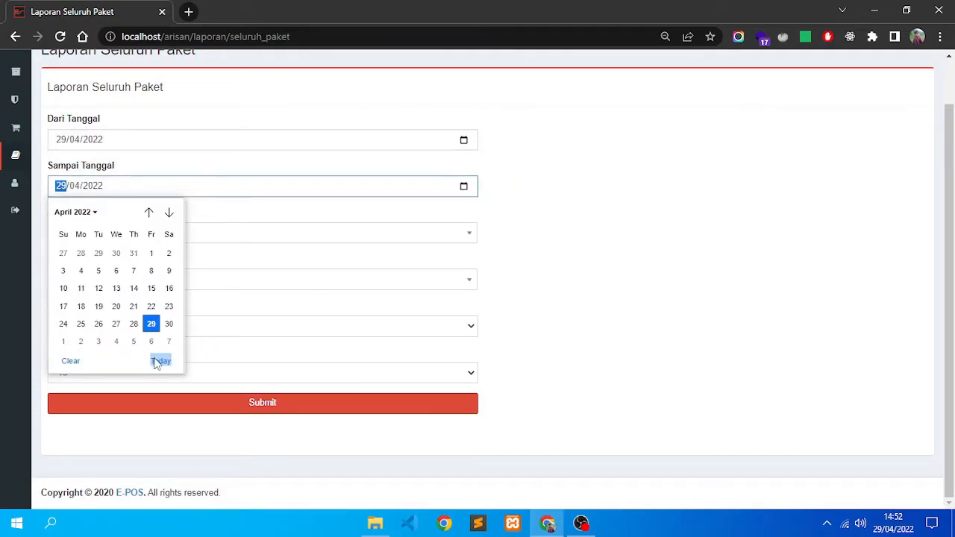
# Step: Set Dari Tanggal to 01/03/2022 and generate the report for JUARA ARISAN with Periode 15
pyautogui.click(464, 141)
pyautogui.click(149, 165)
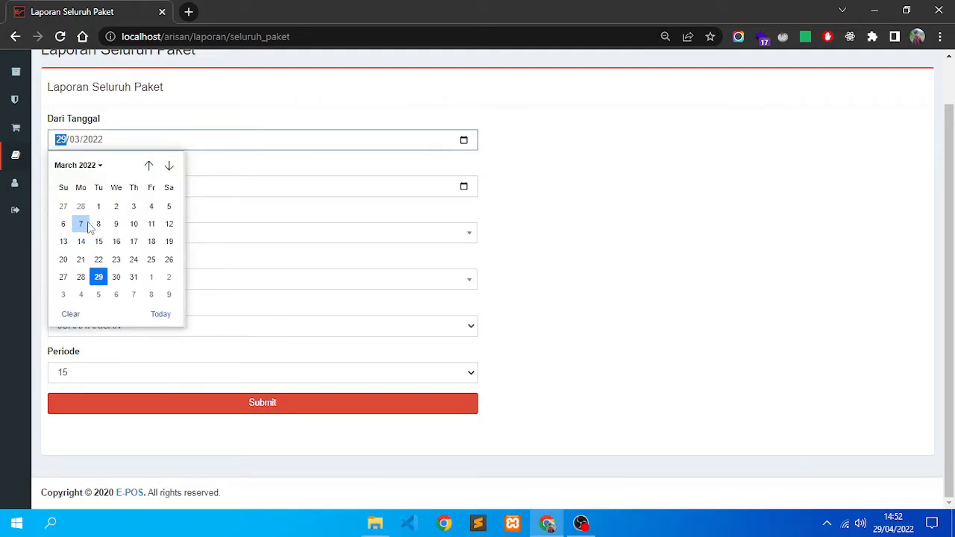
pyautogui.click(98, 206)
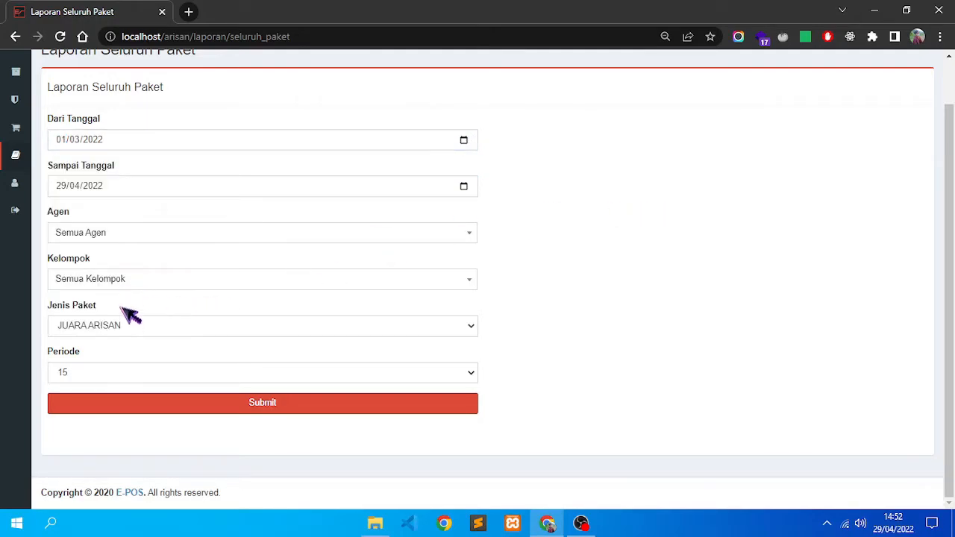
pyautogui.click(170, 330)
pyautogui.click(170, 330)
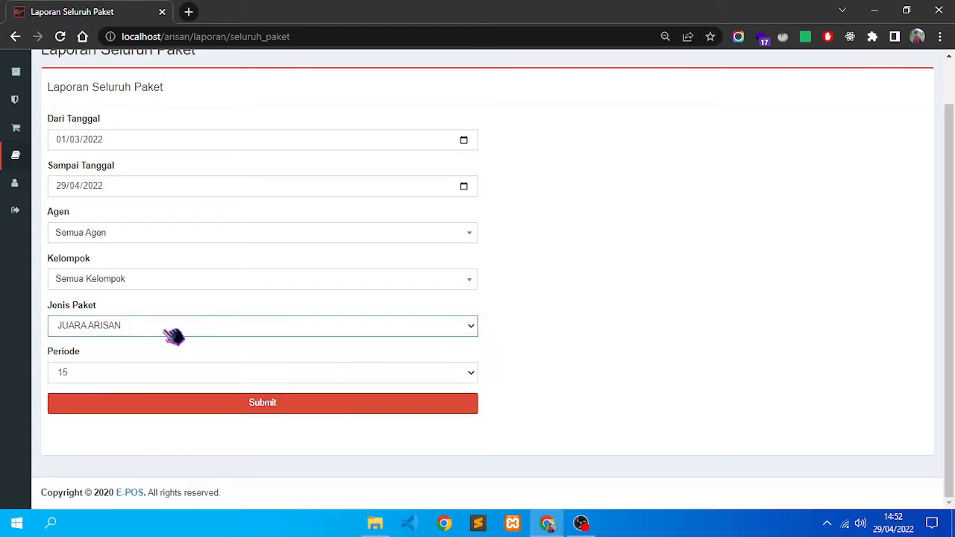
pyautogui.click(298, 403)
pyautogui.scroll(-3, 638, 358)
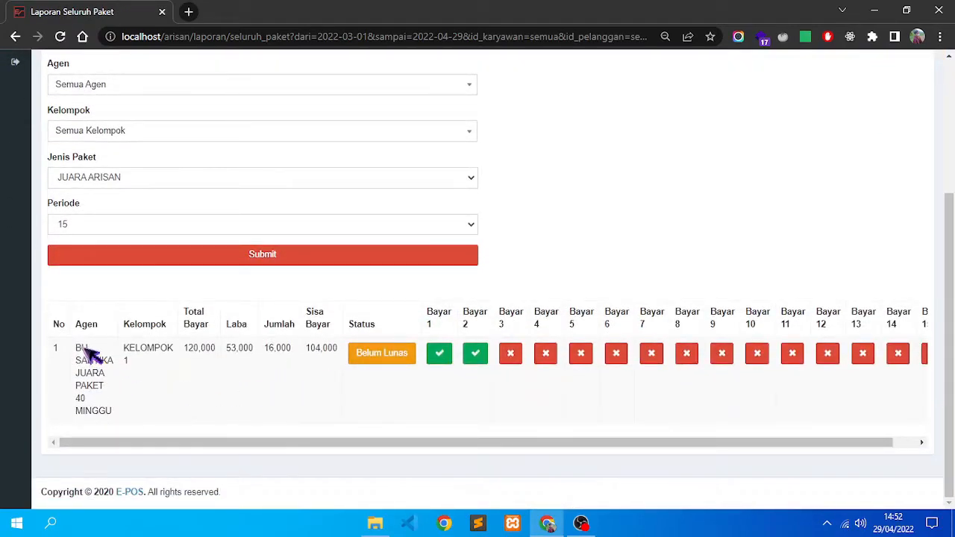
# Step: Examine the payment amounts, the Status and the Bayar 1 to Bayar 15 columns of the package report
pyautogui.moveTo(383, 441); pyautogui.dragTo(513, 445)
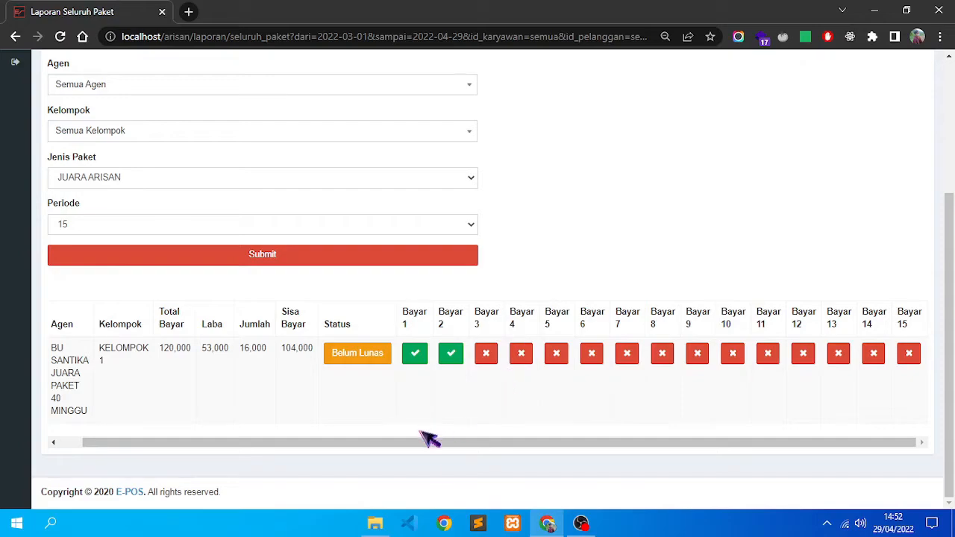
pyautogui.moveTo(422, 443); pyautogui.dragTo(336, 445)
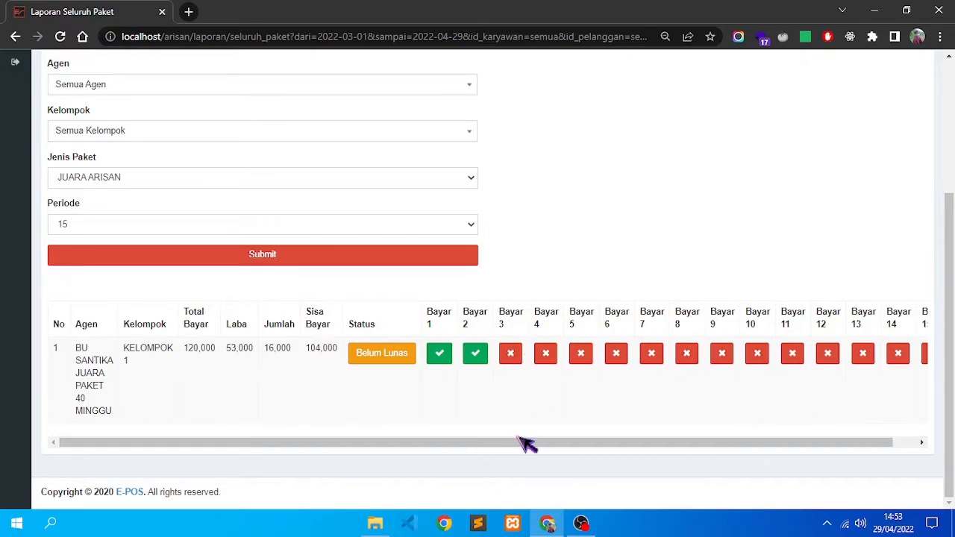
pyautogui.hscroll(1, 508, 418)
# Step: Generate the Laporan Paket Tahunan for SEMUA agents and groups with the JUARA ARISAN package type
pyautogui.scroll(1, 612, 349)
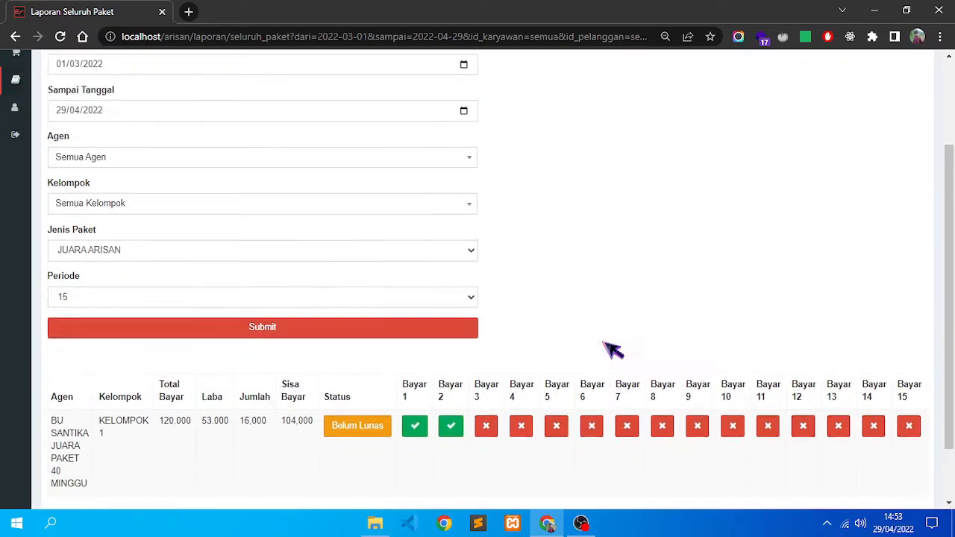
pyautogui.scroll(2, 612, 349)
pyautogui.moveTo(39, 217)
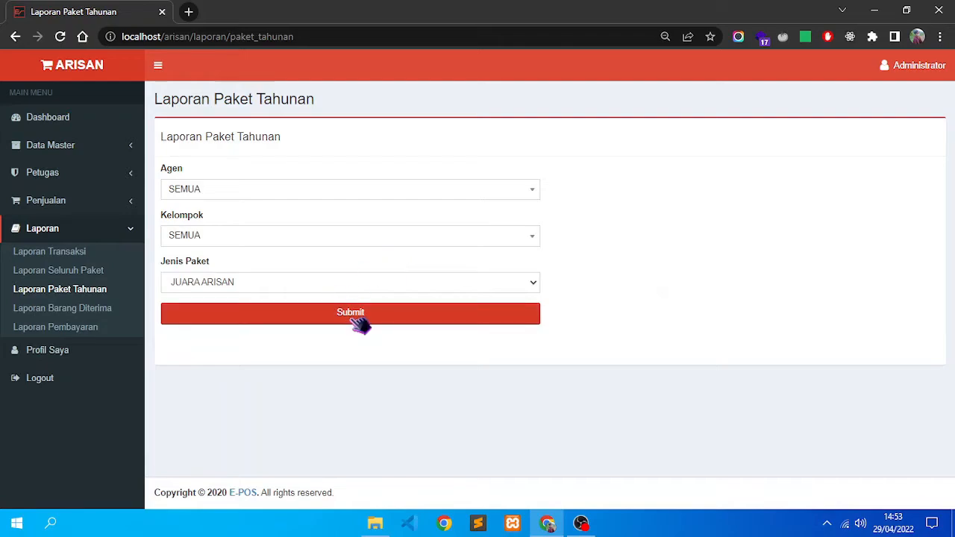
pyautogui.click(354, 317)
# Step: Examine the item names, quantities and units listed in the annual package report
pyautogui.scroll(-5, 693, 335)
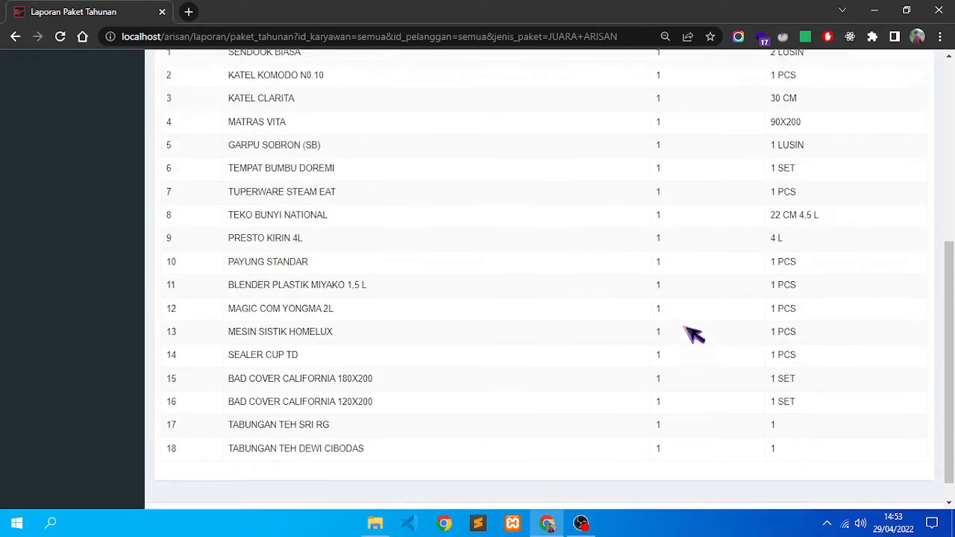
pyautogui.scroll(5, 693, 335)
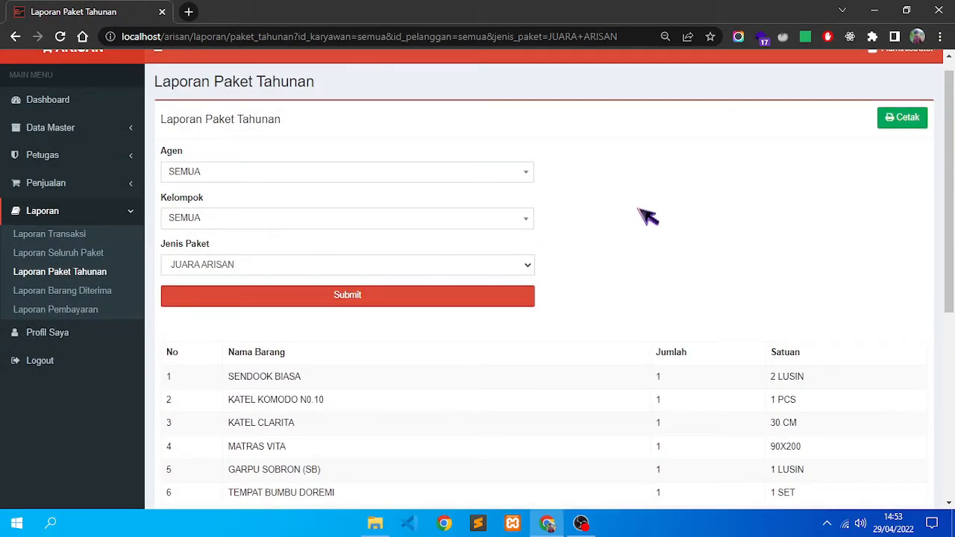
pyautogui.scroll(-1, 646, 216)
pyautogui.scroll(2, 331, 219)
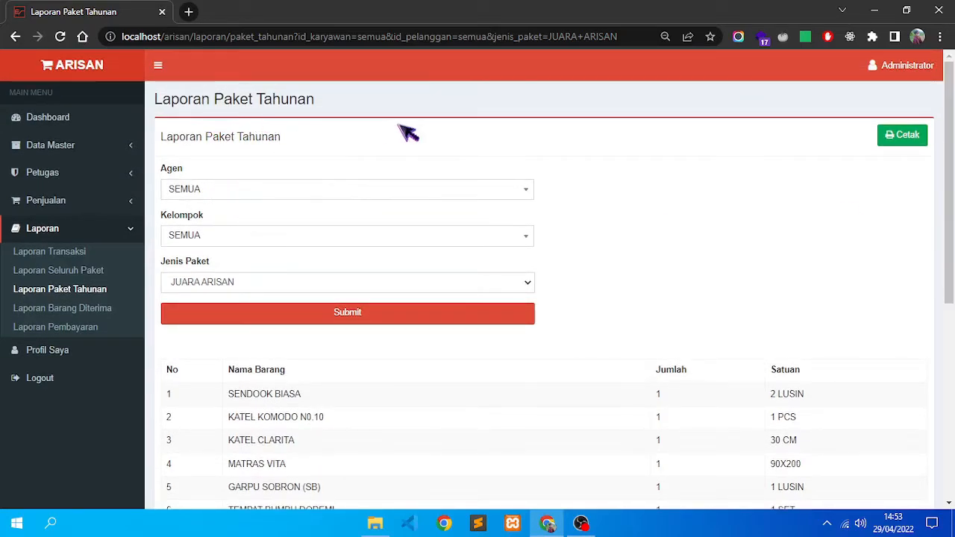
pyautogui.scroll(-5, 321, 282)
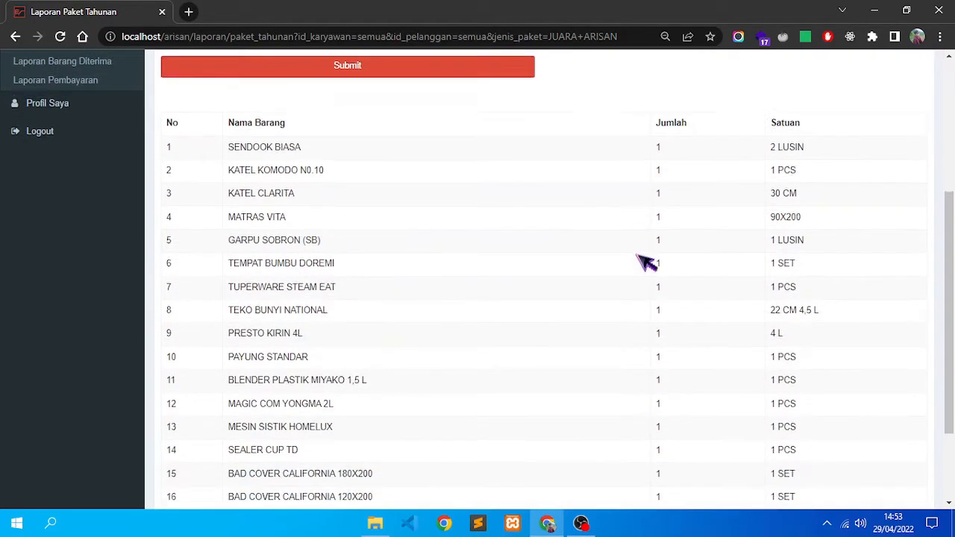
pyautogui.scroll(3, 513, 240)
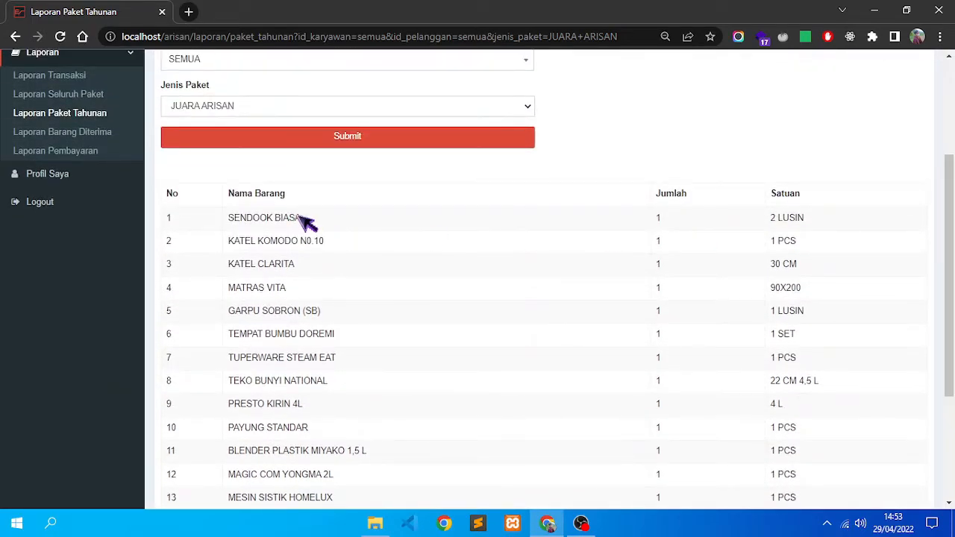
pyautogui.scroll(2, 321, 220)
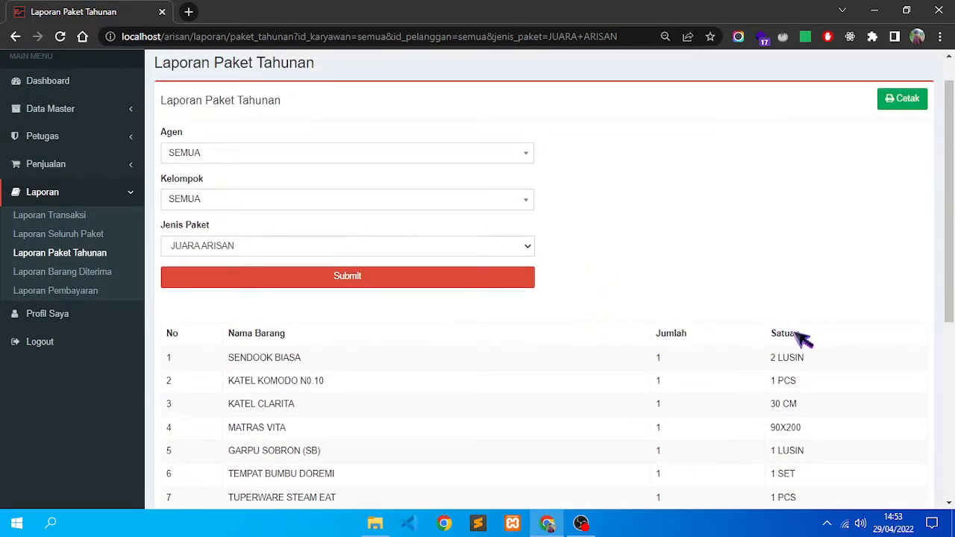
pyautogui.scroll(1, 373, 219)
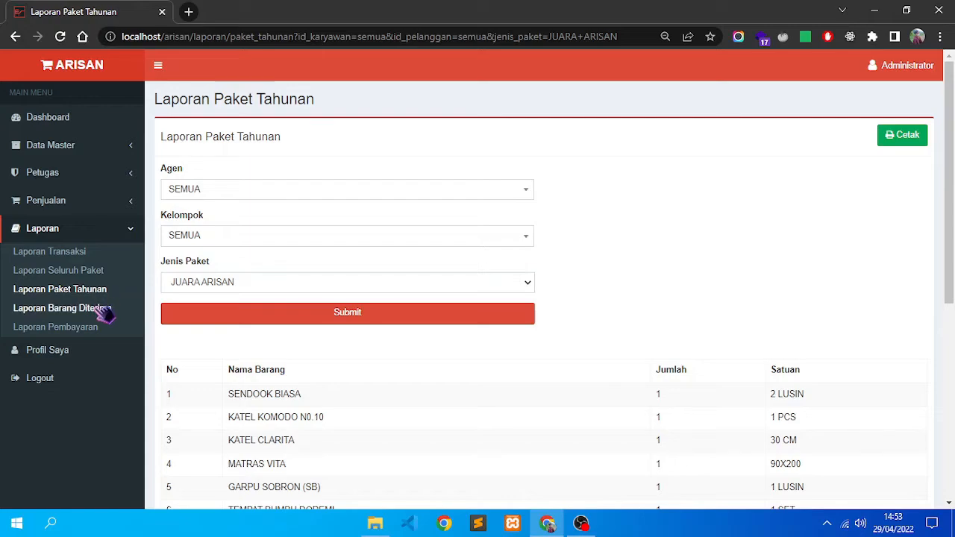
# Step: View the Laporan Barang Diterima form, go to Laporan Transaksi and look through its transaction list
pyautogui.click(59, 311)
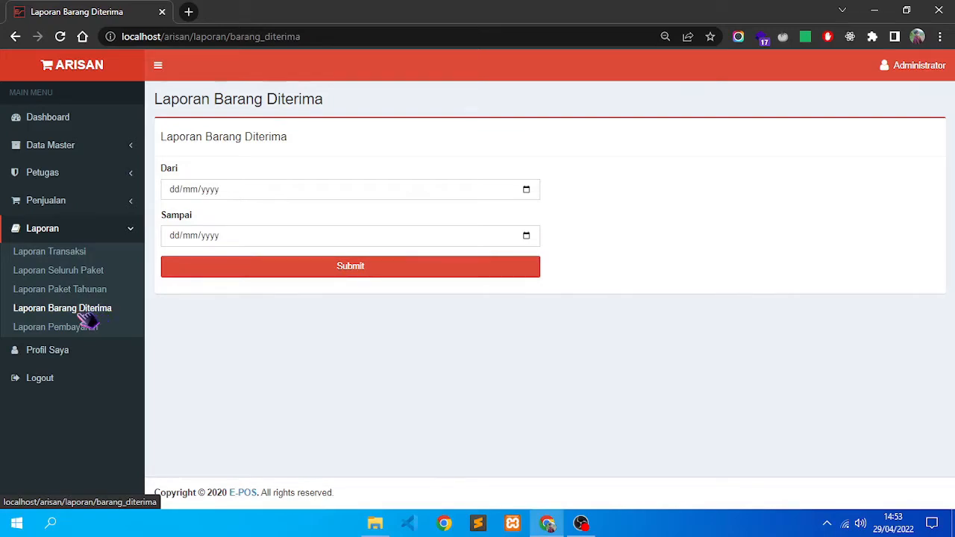
pyautogui.click(89, 257)
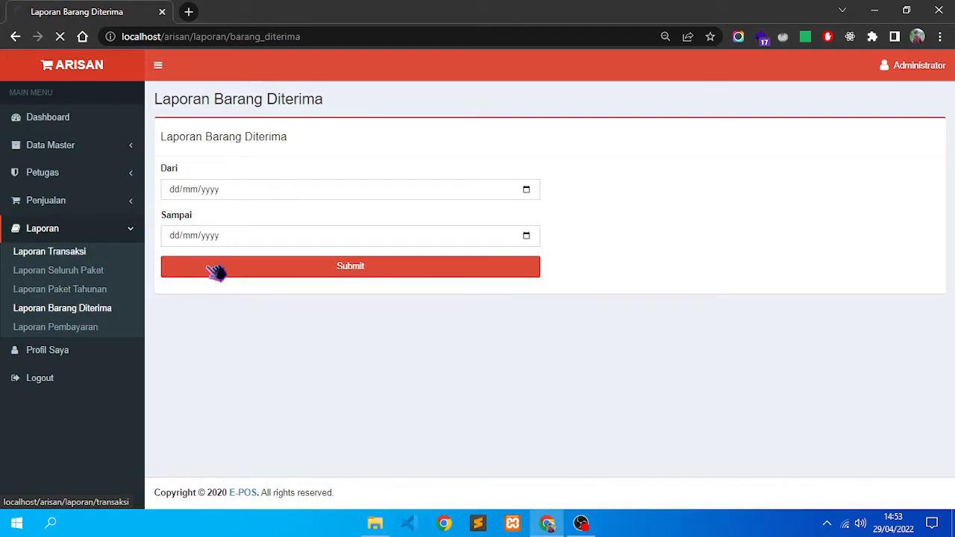
pyautogui.scroll(-4, 813, 313)
pyautogui.scroll(4, 776, 233)
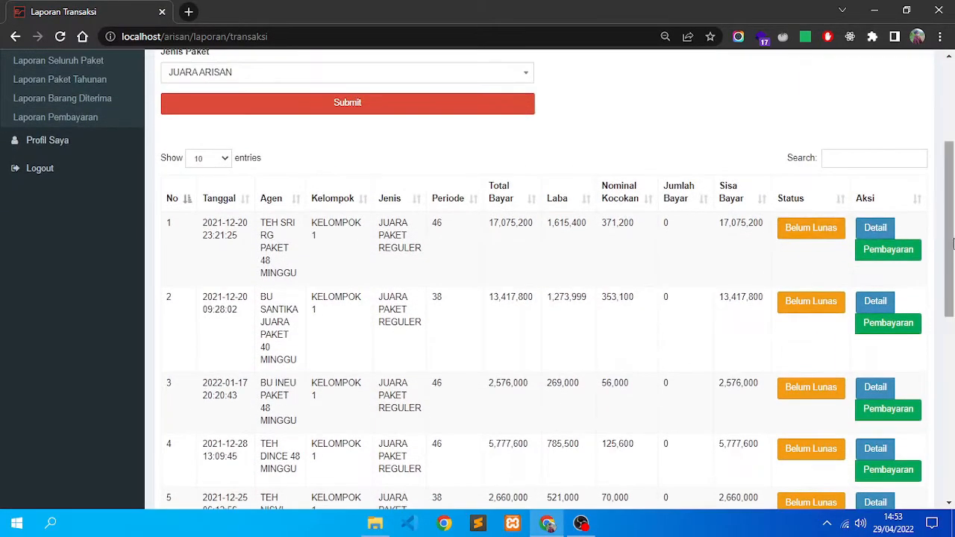
# Step: Filter the JUARA ARISAN transaction report with both Dari Tanggal and Sampai Tanggal set to 29/04/2022
pyautogui.click(521, 189)
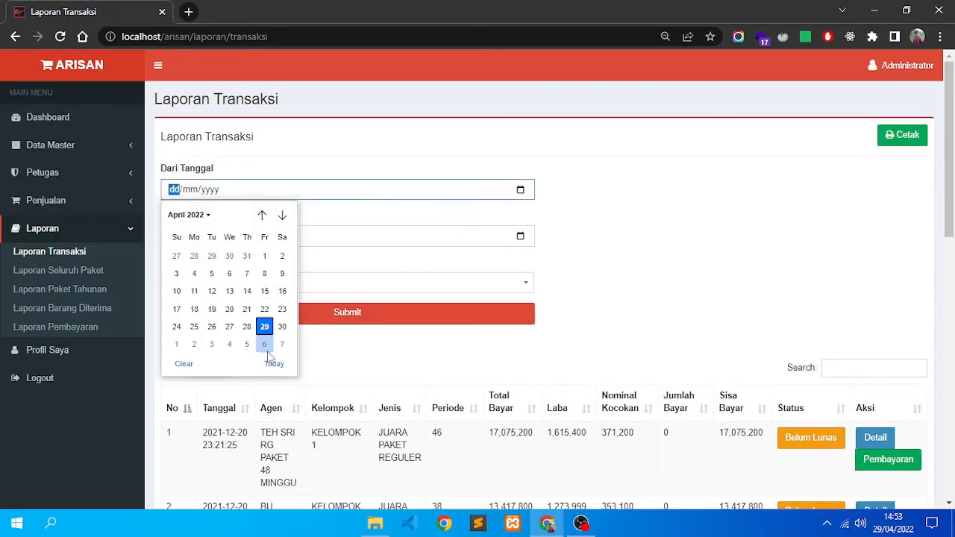
pyautogui.click(264, 326)
pyautogui.click(520, 236)
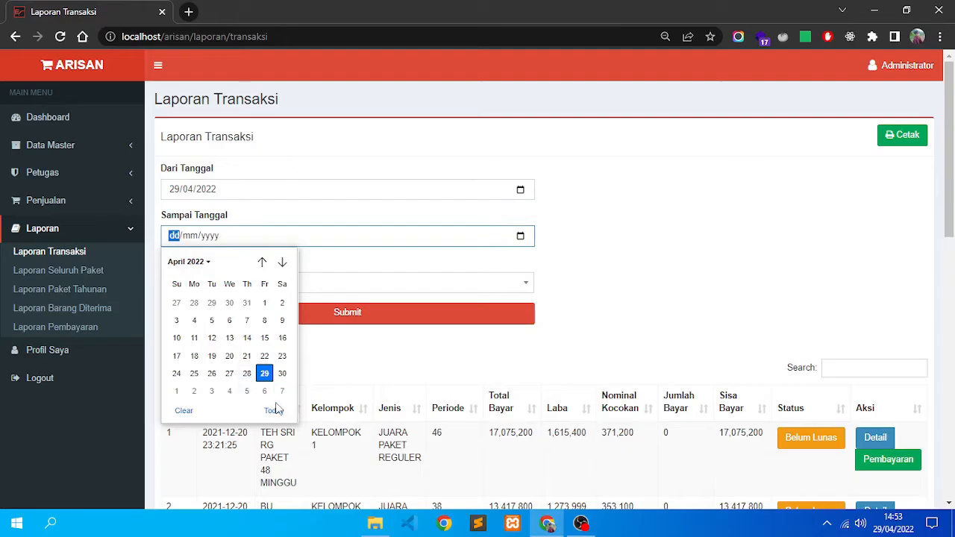
pyautogui.click(265, 374)
pyautogui.click(391, 316)
pyautogui.scroll(-2, 761, 284)
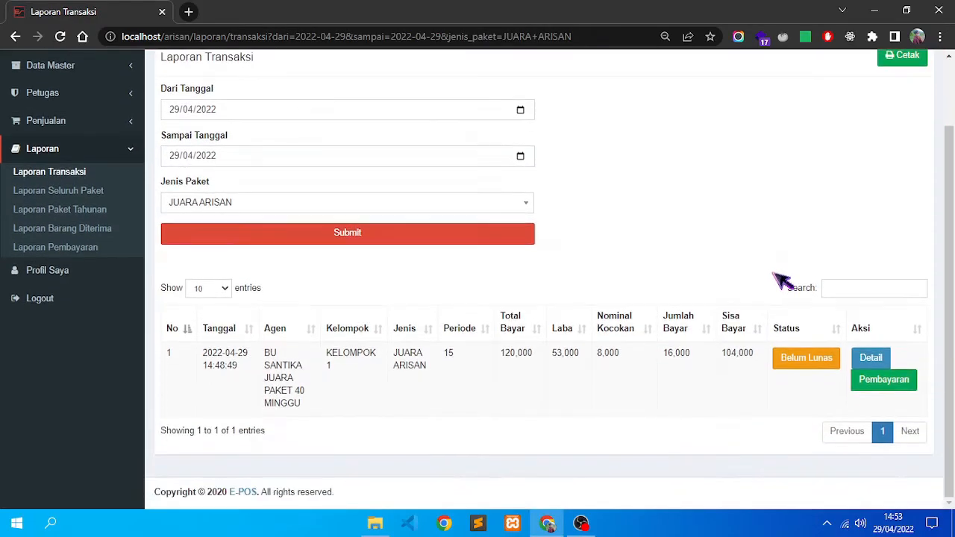
# Step: Open the detail of the filtered transaction and view the Keterangan options for SENDOOK BIASA
pyautogui.click(871, 358)
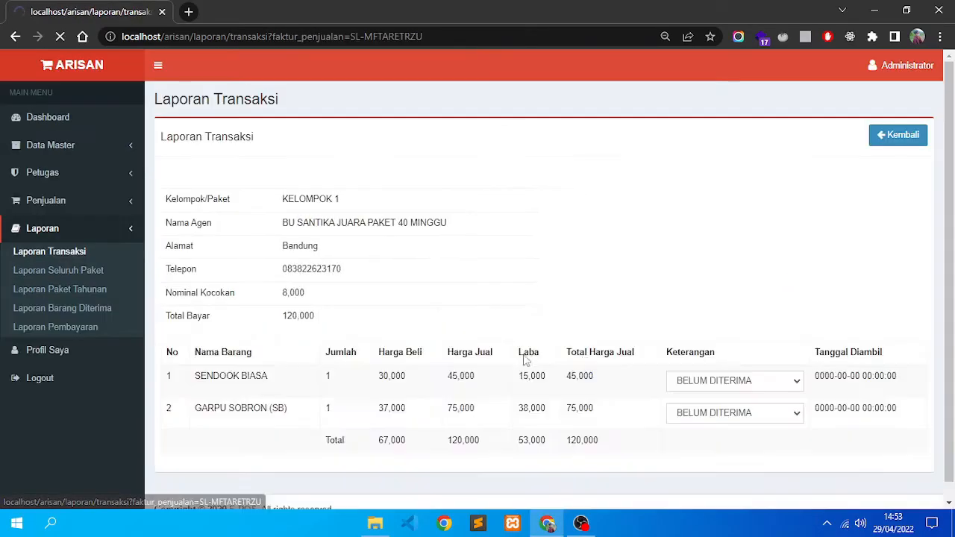
pyautogui.scroll(-1, 668, 355)
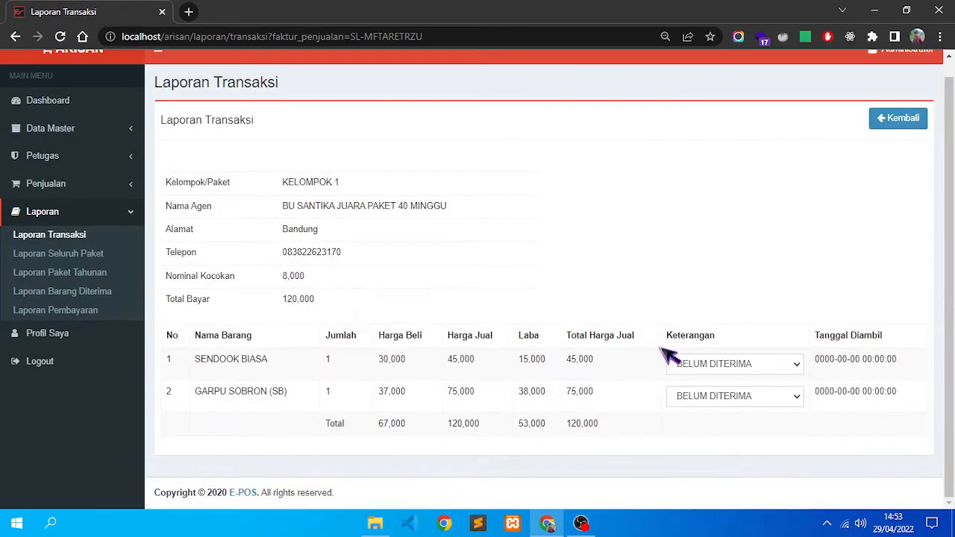
pyautogui.click(737, 365)
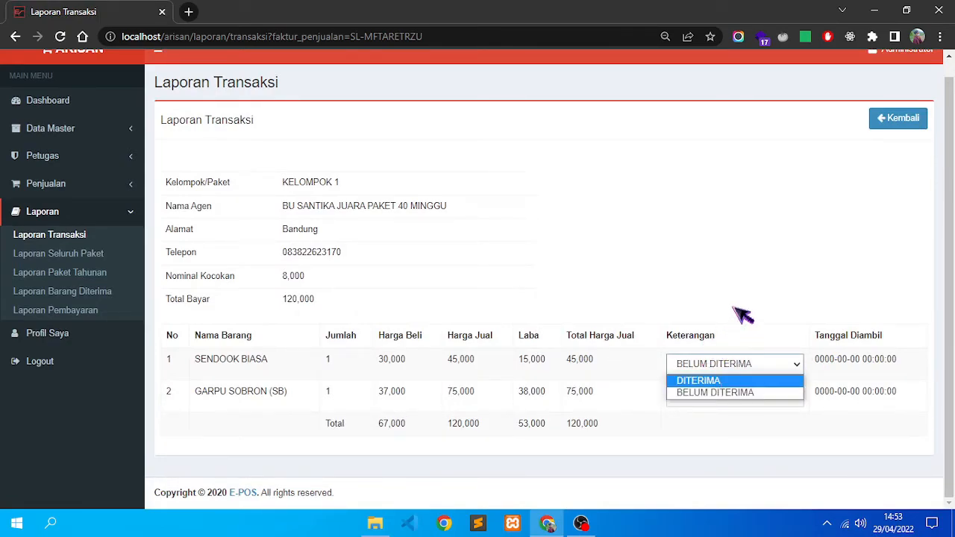
pyautogui.click(713, 288)
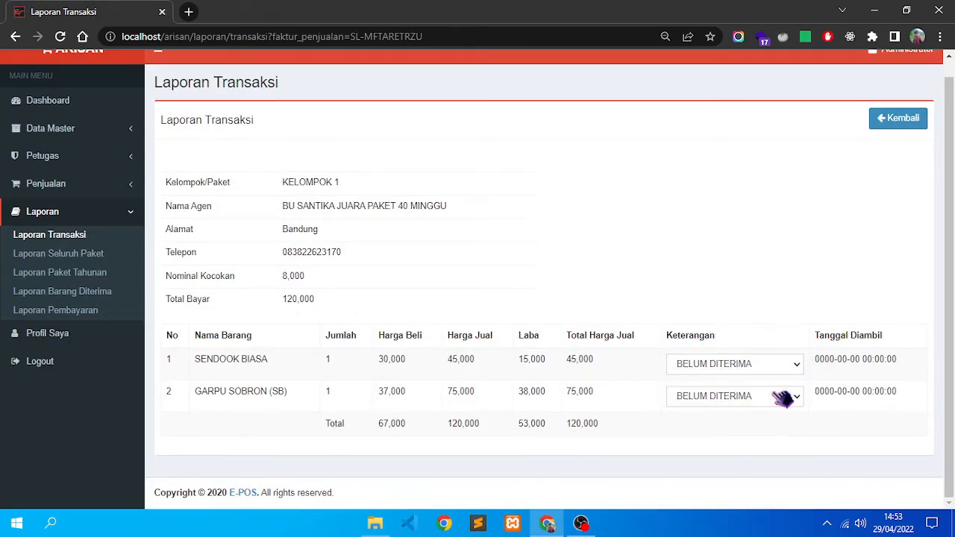
# Step: Set the Keterangan of both SENDOOK BIASA and GARPU SOBRON (SB) to DITERIMA
pyautogui.click(744, 369)
pyautogui.click(711, 382)
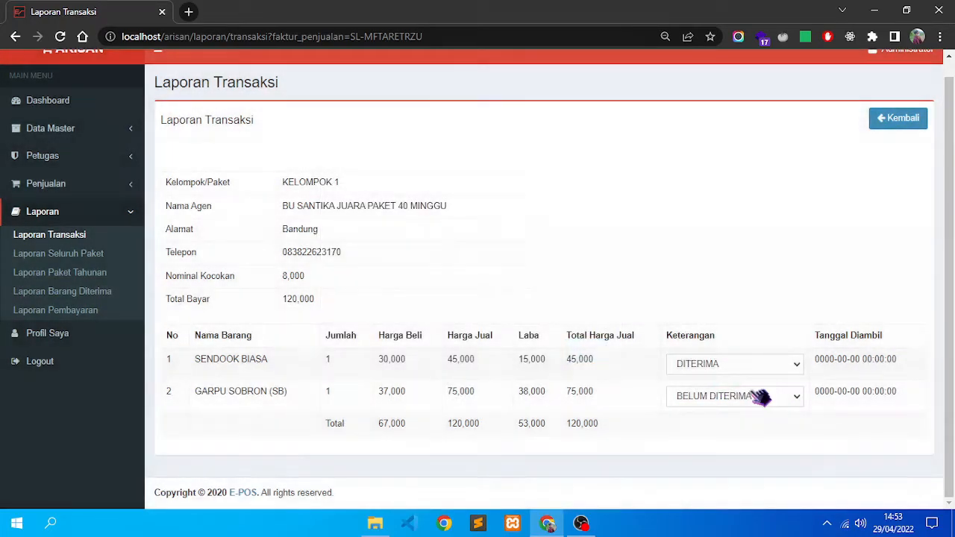
pyautogui.click(721, 393)
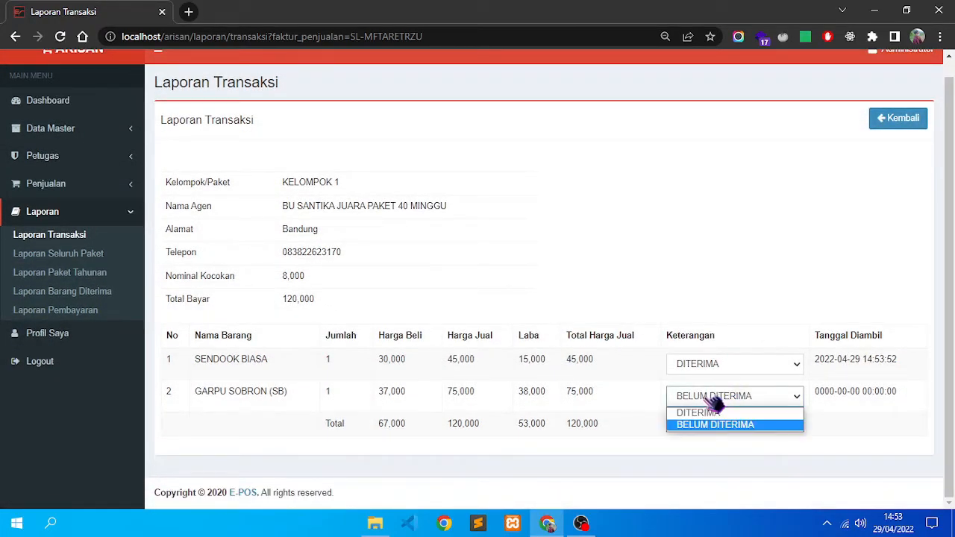
pyautogui.click(702, 412)
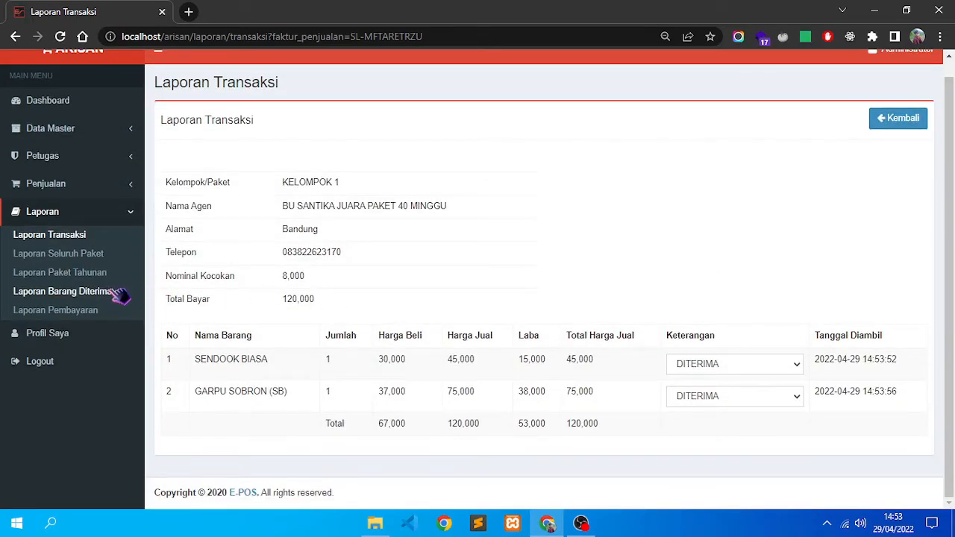
# Step: Generate the Laporan Barang Diterima report with both Dari and Sampai set to 29/04/2022 and review its item rows
pyautogui.click(119, 293)
pyautogui.click(526, 189)
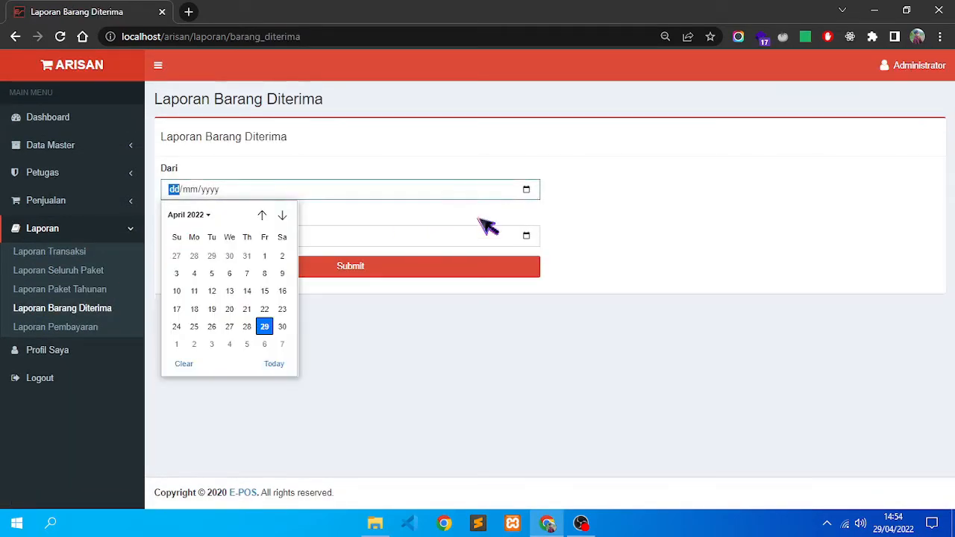
pyautogui.click(273, 363)
pyautogui.click(526, 236)
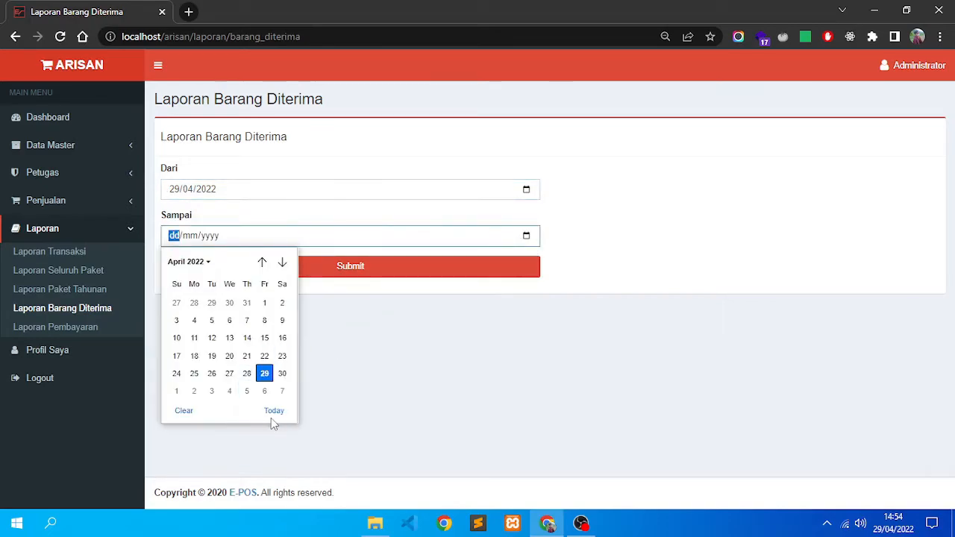
pyautogui.click(273, 409)
pyautogui.click(365, 275)
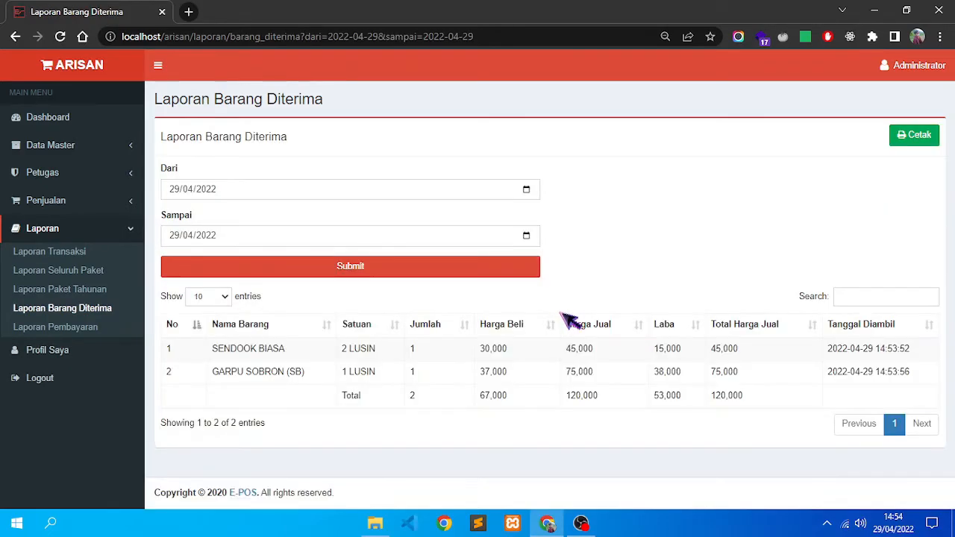
pyautogui.moveTo(803, 382); pyautogui.dragTo(280, 373)
pyautogui.click(362, 416)
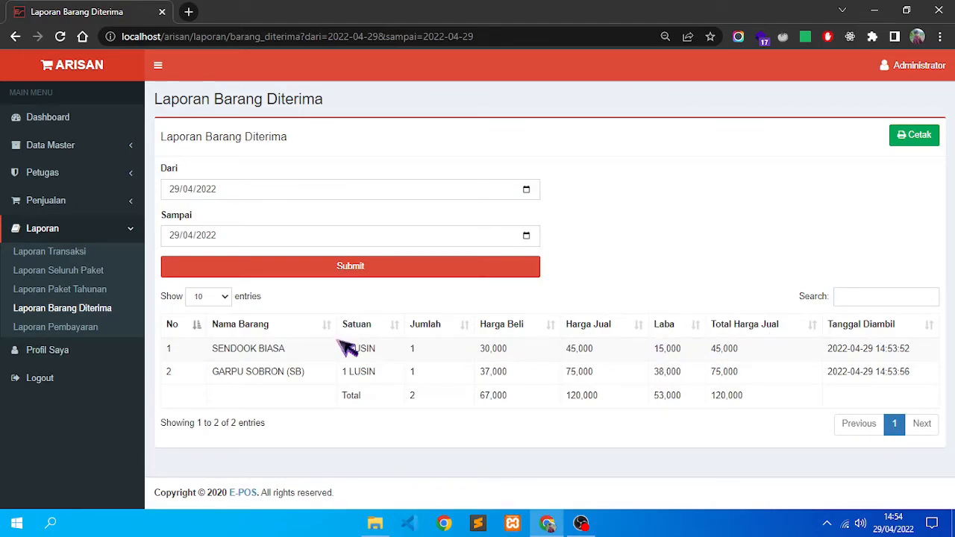
# Step: Generate the Laporan Pembayaran report with both Dari and Sampai set to 29/04/2022
pyautogui.click(144, 332)
pyautogui.click(525, 194)
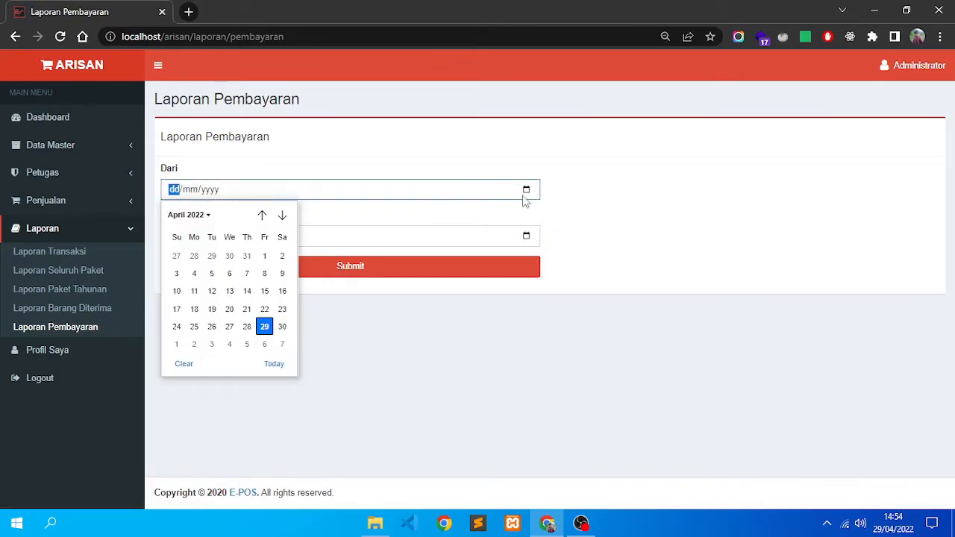
pyautogui.click(270, 365)
pyautogui.click(526, 235)
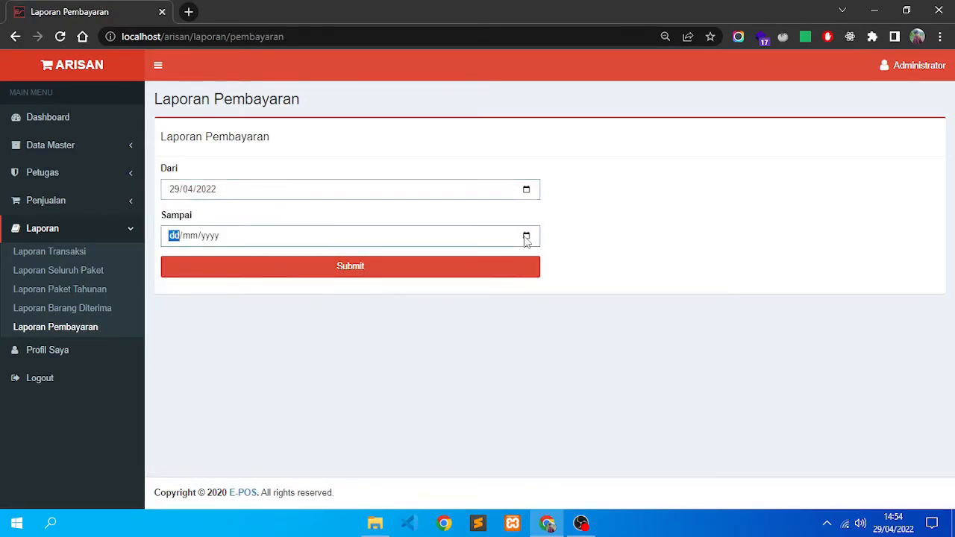
pyautogui.click(274, 411)
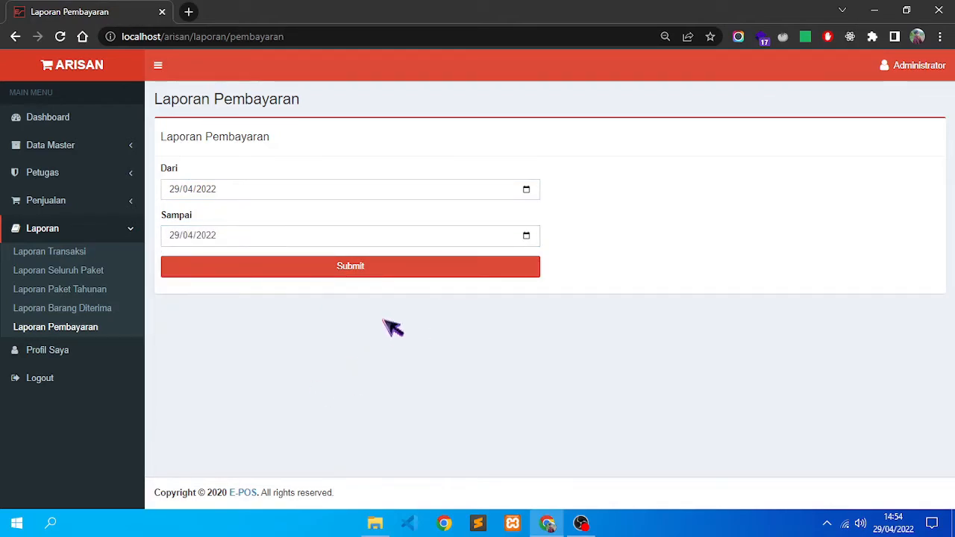
pyautogui.click(371, 268)
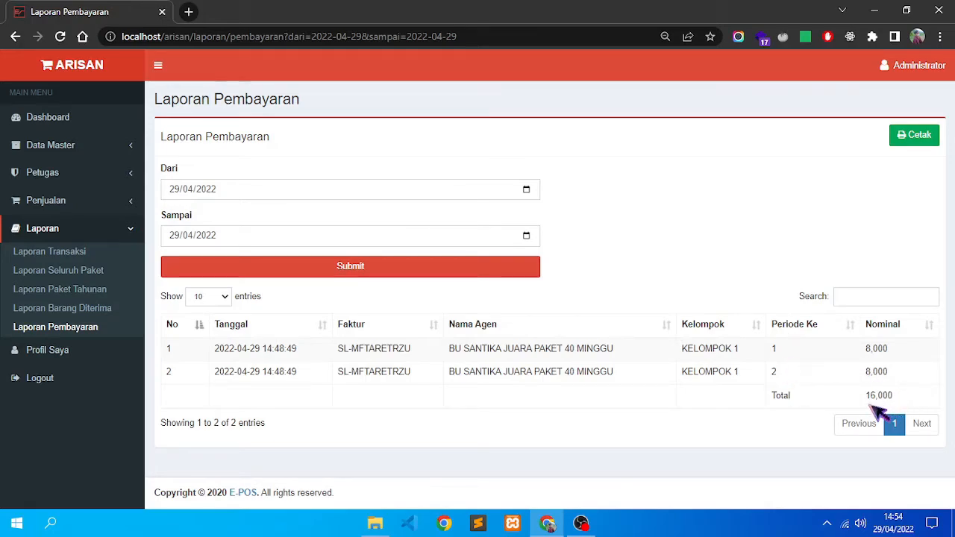
# Step: View the print version of the payment report, cancel printing and close the print page
pyautogui.click(924, 139)
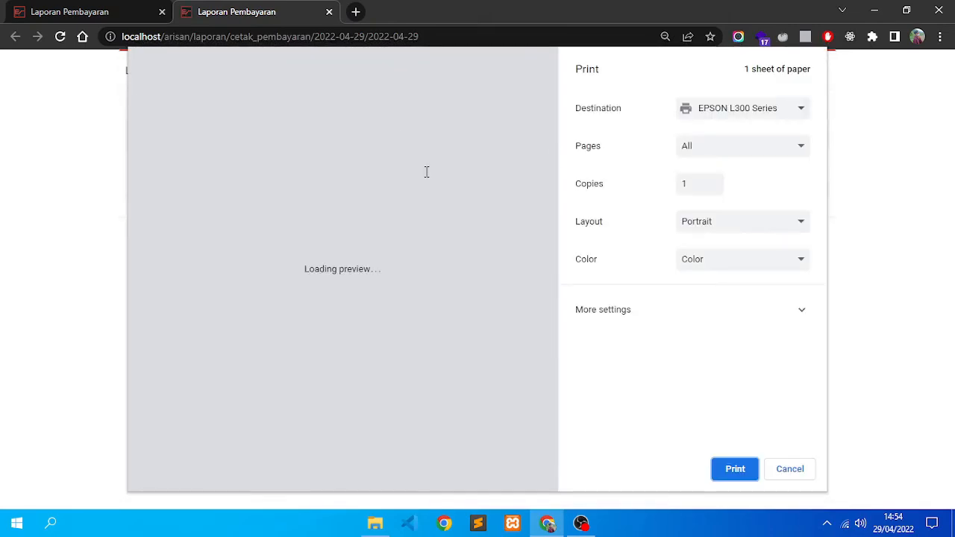
pyautogui.click(804, 474)
pyautogui.middleClick(308, 8)
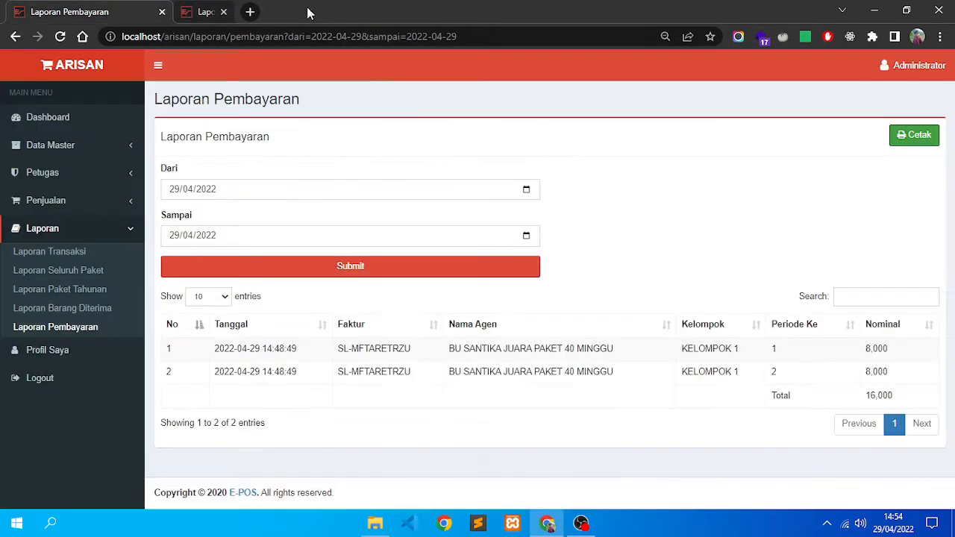
# Step: Go to Profil Saya and examine the Nama Petugas field and the signed-in account's profile card
pyautogui.click(103, 236)
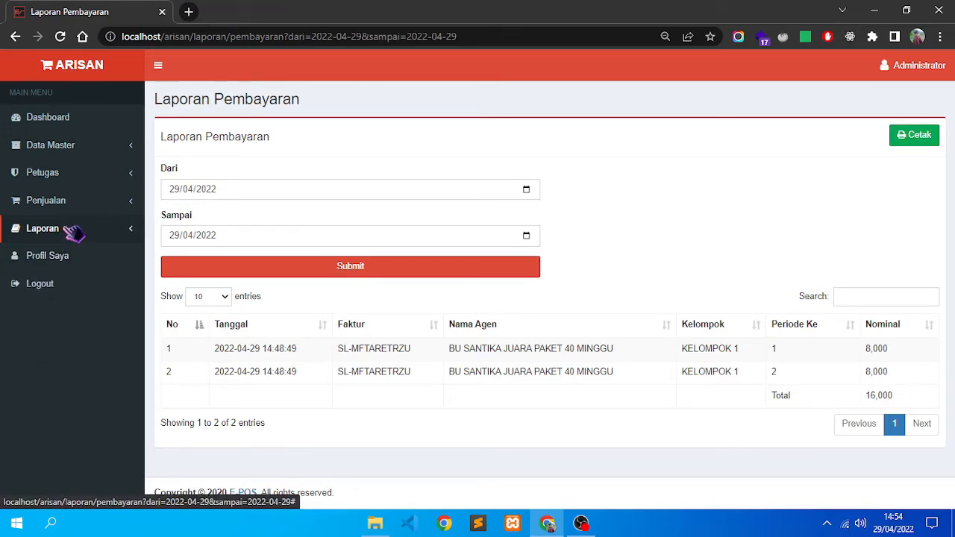
pyautogui.click(51, 262)
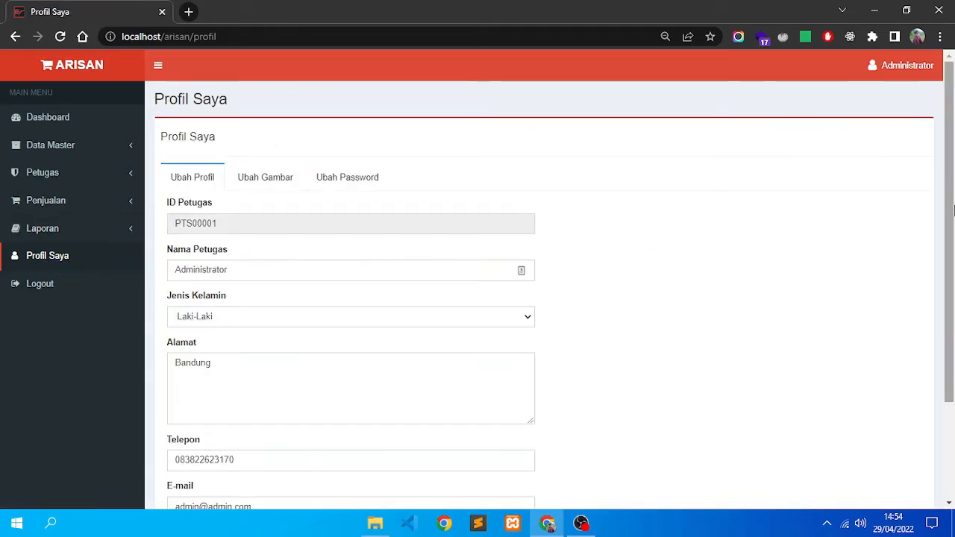
pyautogui.scroll(-1, 953, 166)
pyautogui.moveTo(953, 167); pyautogui.dragTo(954, 174)
pyautogui.moveTo(224, 231); pyautogui.dragTo(167, 235)
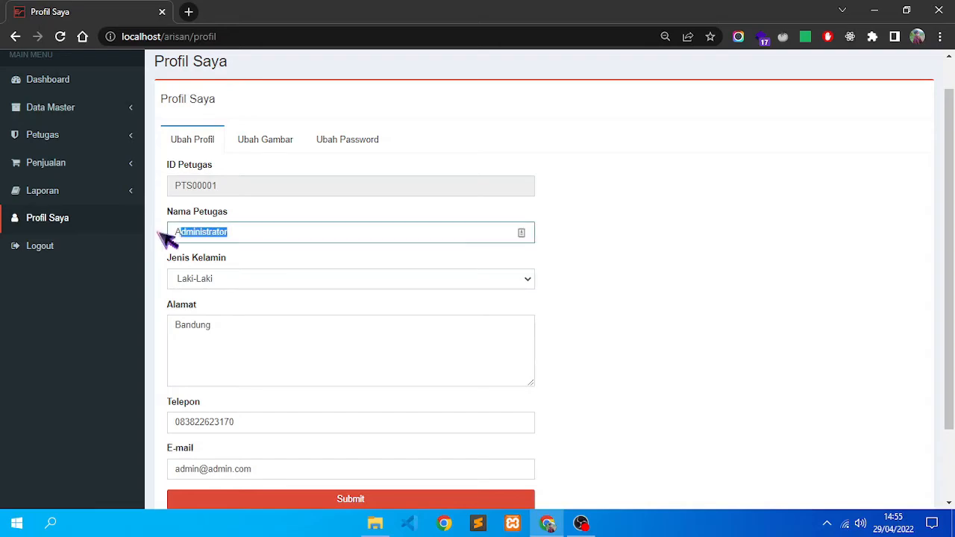
pyautogui.scroll(1, 508, 201)
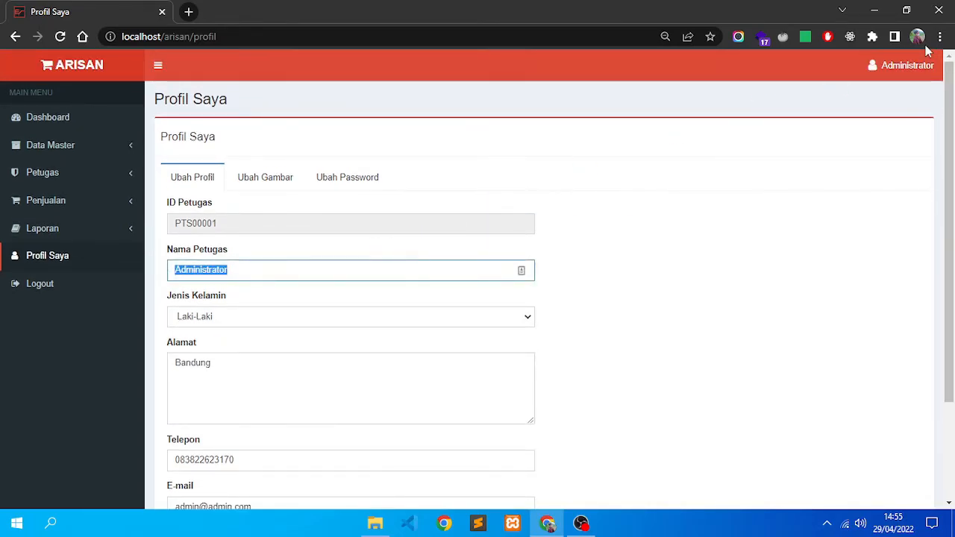
pyautogui.click(915, 69)
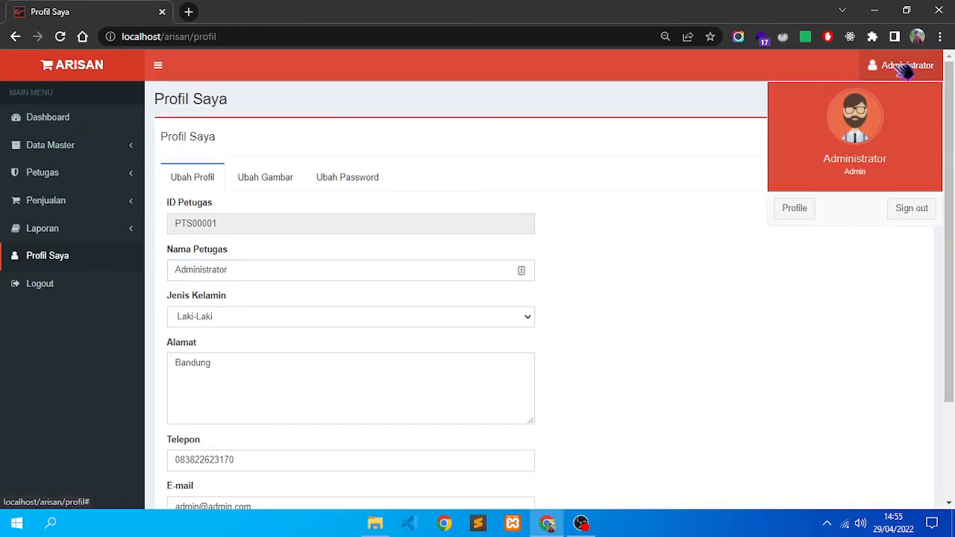
pyautogui.click(849, 250)
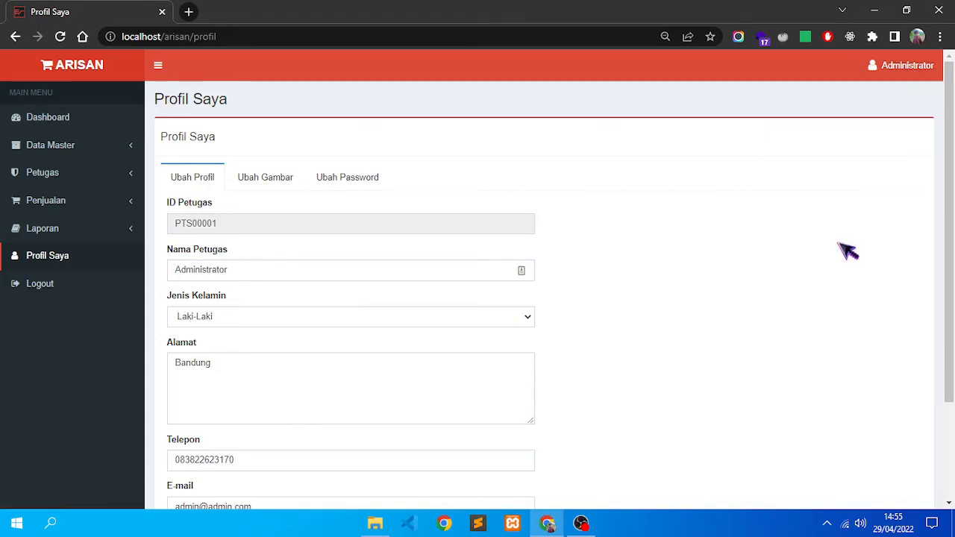
# Step: Examine the Jenis Kelamin, Alamat, Telepon and E-mail fields of the Ubah Profil form without changing them
pyautogui.click(254, 321)
pyautogui.click(246, 345)
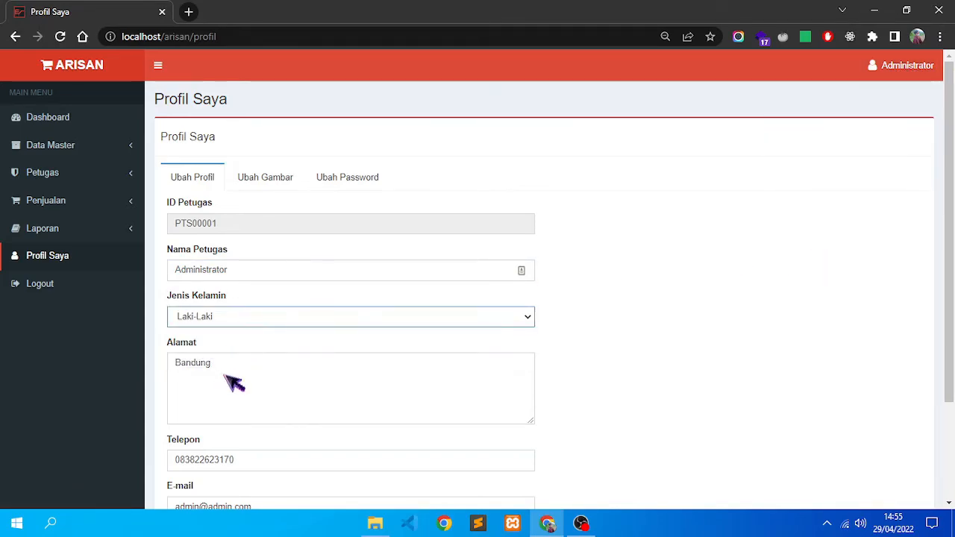
pyautogui.scroll(-2, 254, 329)
pyautogui.click(199, 238)
pyautogui.doubleClick(202, 244)
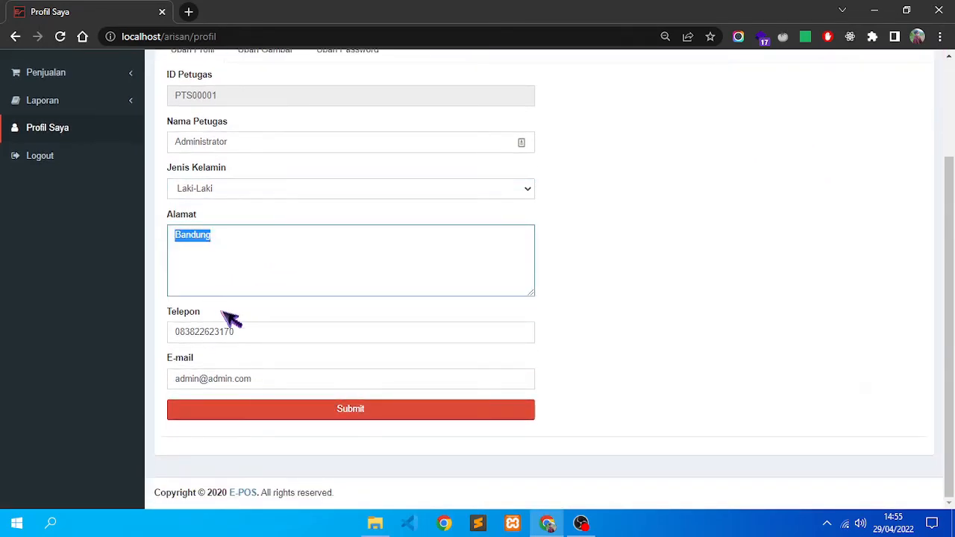
pyautogui.click(256, 336)
pyautogui.click(183, 382)
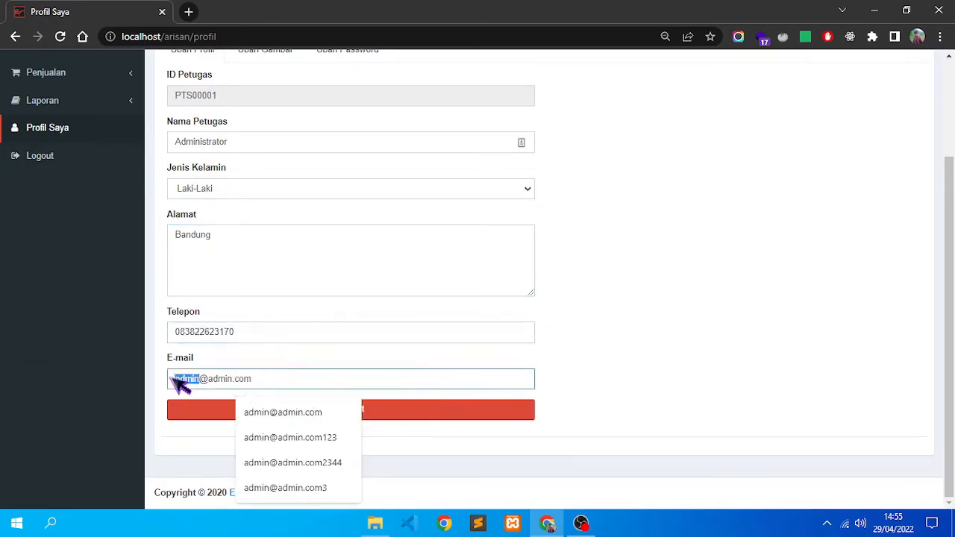
pyautogui.click(591, 304)
pyautogui.scroll(3, 616, 308)
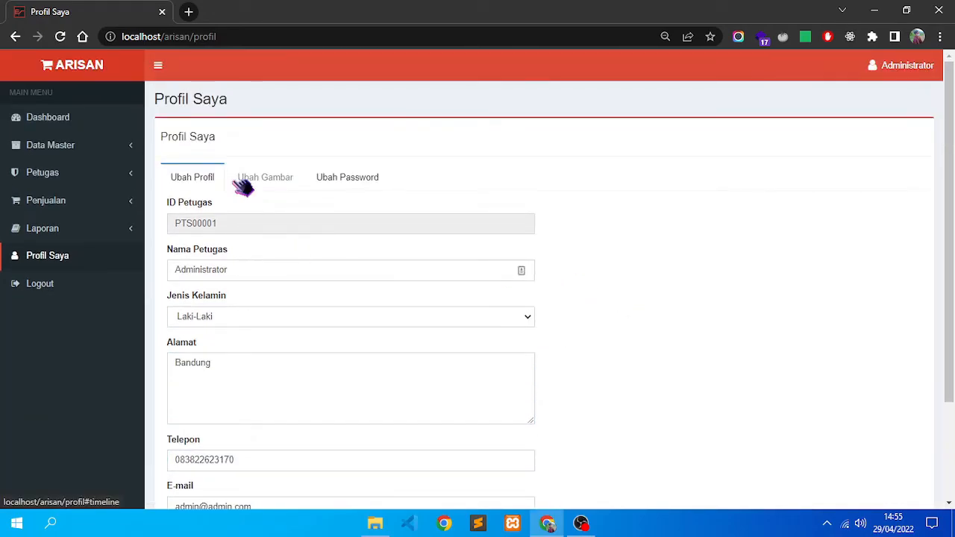
# Step: View the Ubah Gambar form and the account's current picture, then browse Downloads for an image file and cancel the selection
pyautogui.click(287, 182)
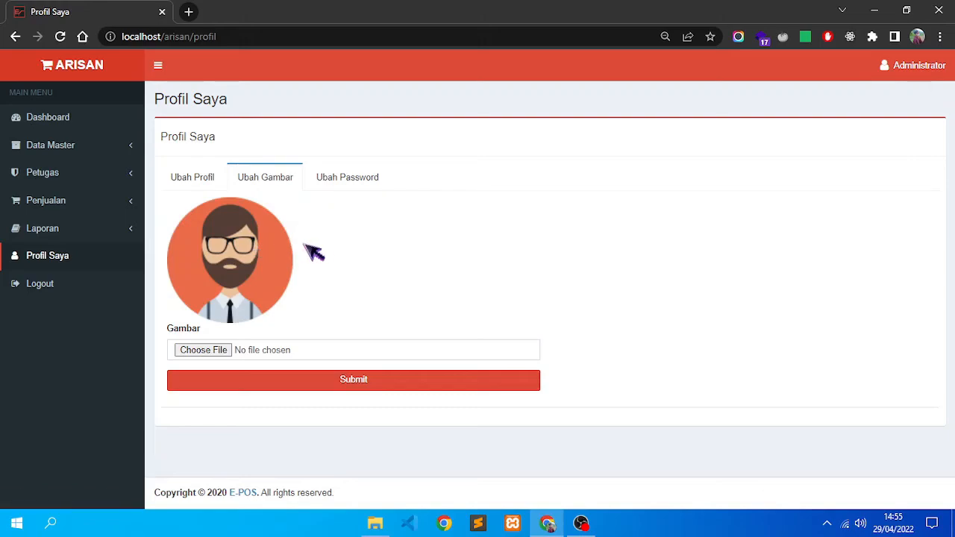
pyautogui.click(912, 67)
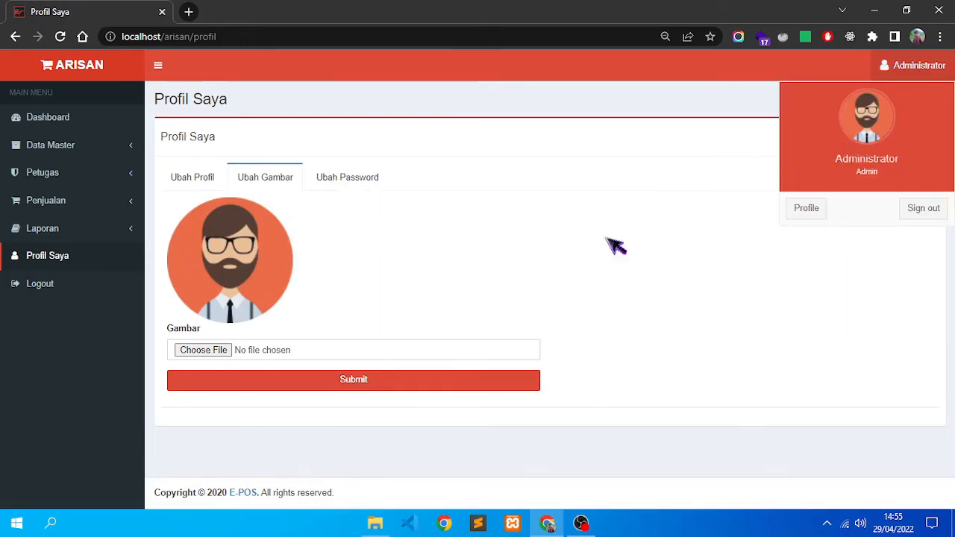
pyautogui.click(248, 356)
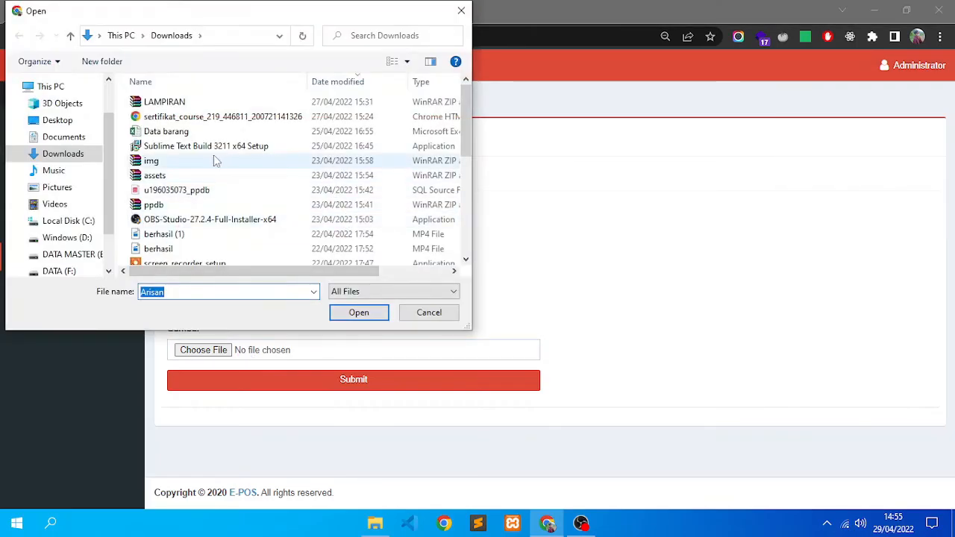
pyautogui.click(178, 234)
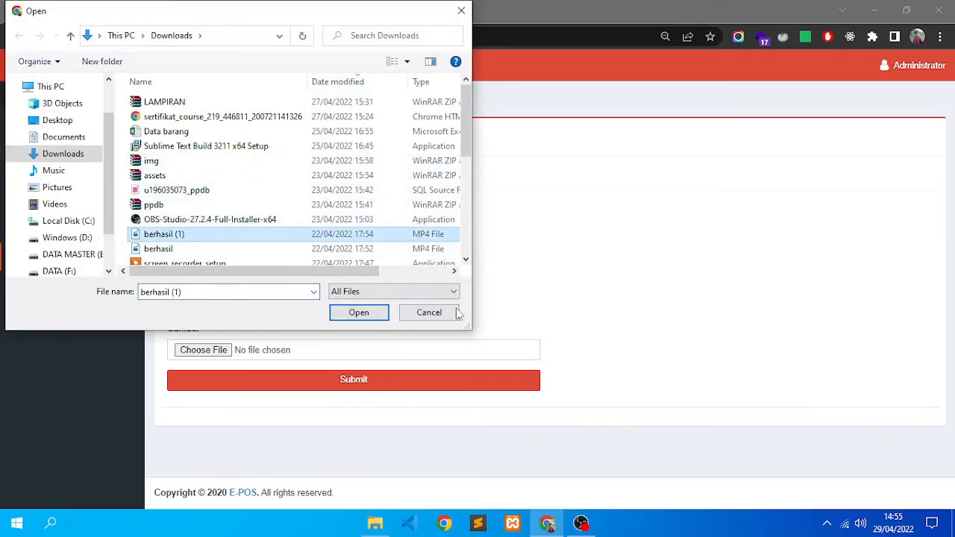
pyautogui.click(428, 312)
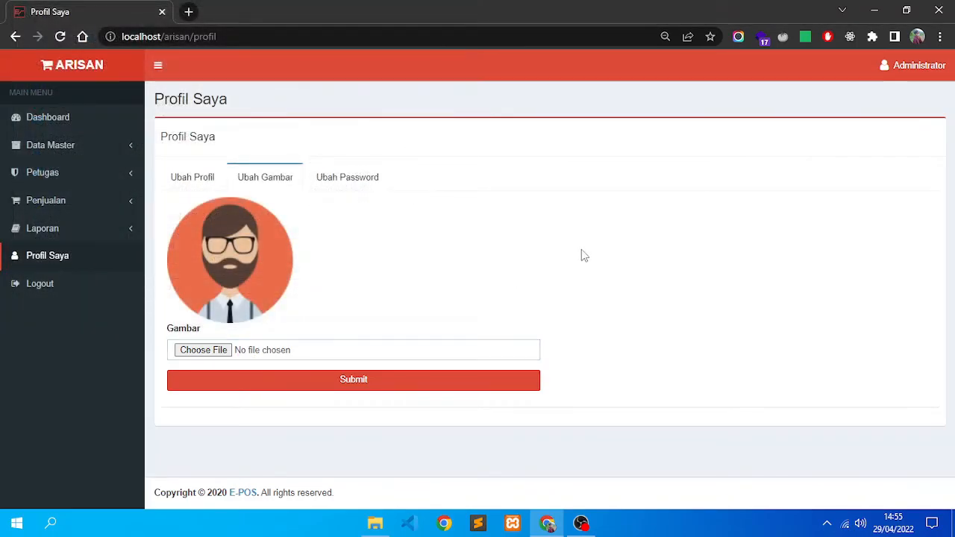
# Step: View the Ubah Password form, switch back to Ubah Profil and return to the Dashboard
pyautogui.click(371, 185)
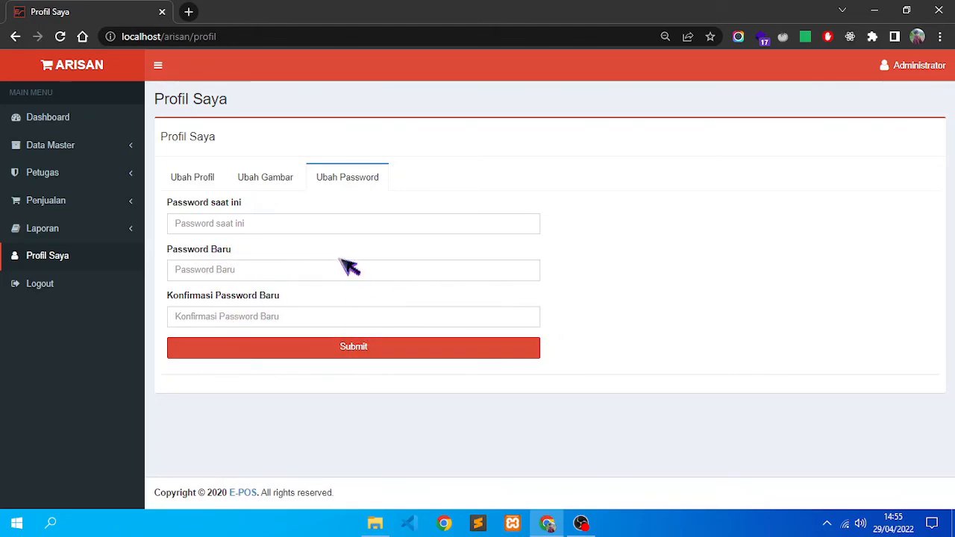
pyautogui.click(193, 179)
pyautogui.click(59, 117)
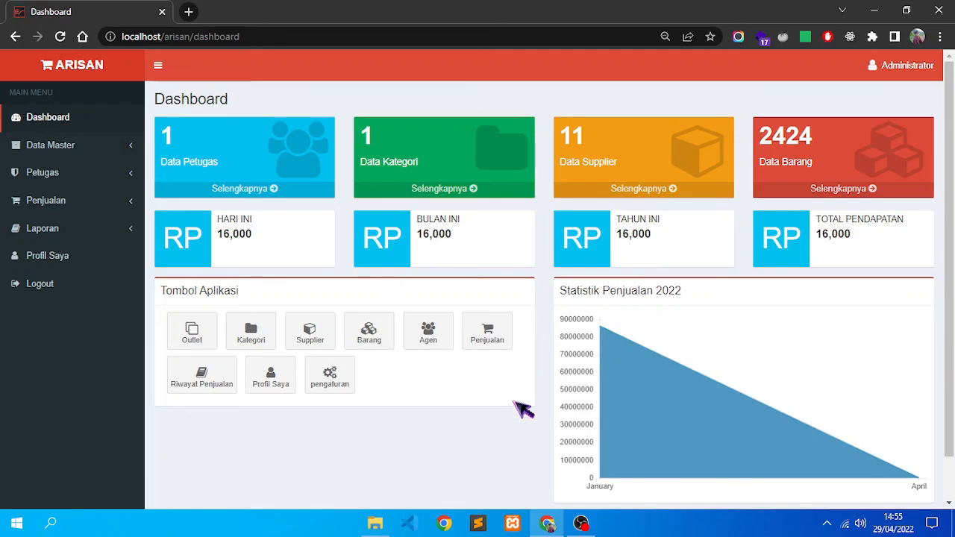
pyautogui.click(580, 523)
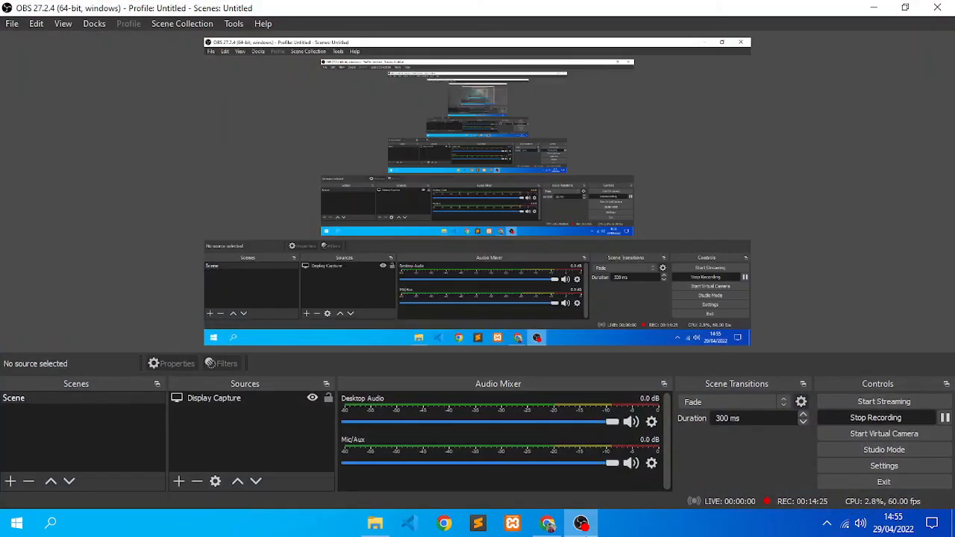
pyautogui.click(892, 422)
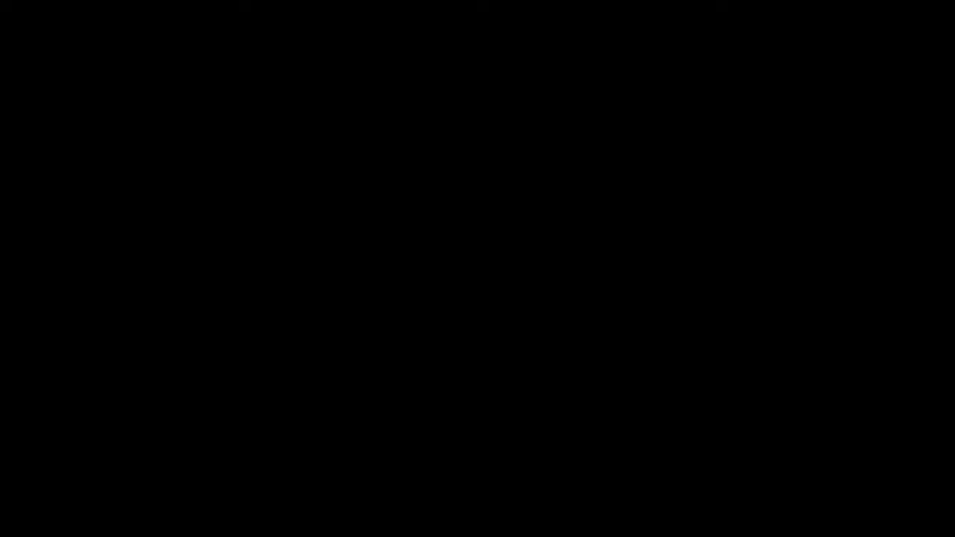